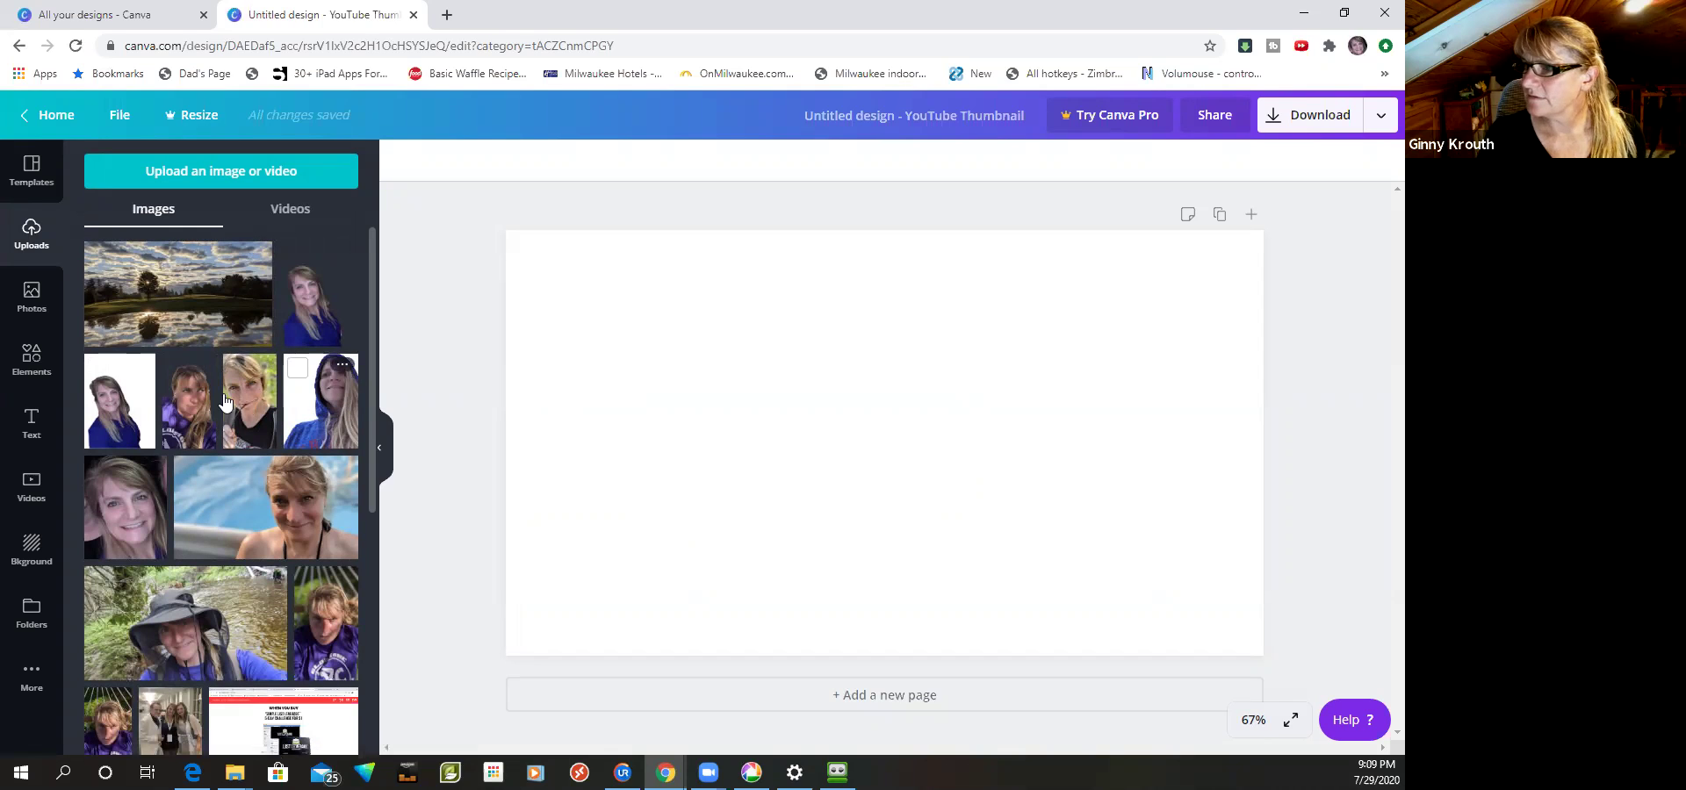
- Add the uploaded cutout portrait in the purple sweatshirt and enlarge it to fill the page height along the left edge
{"action": "left_click", "coordinate": [194, 411]}
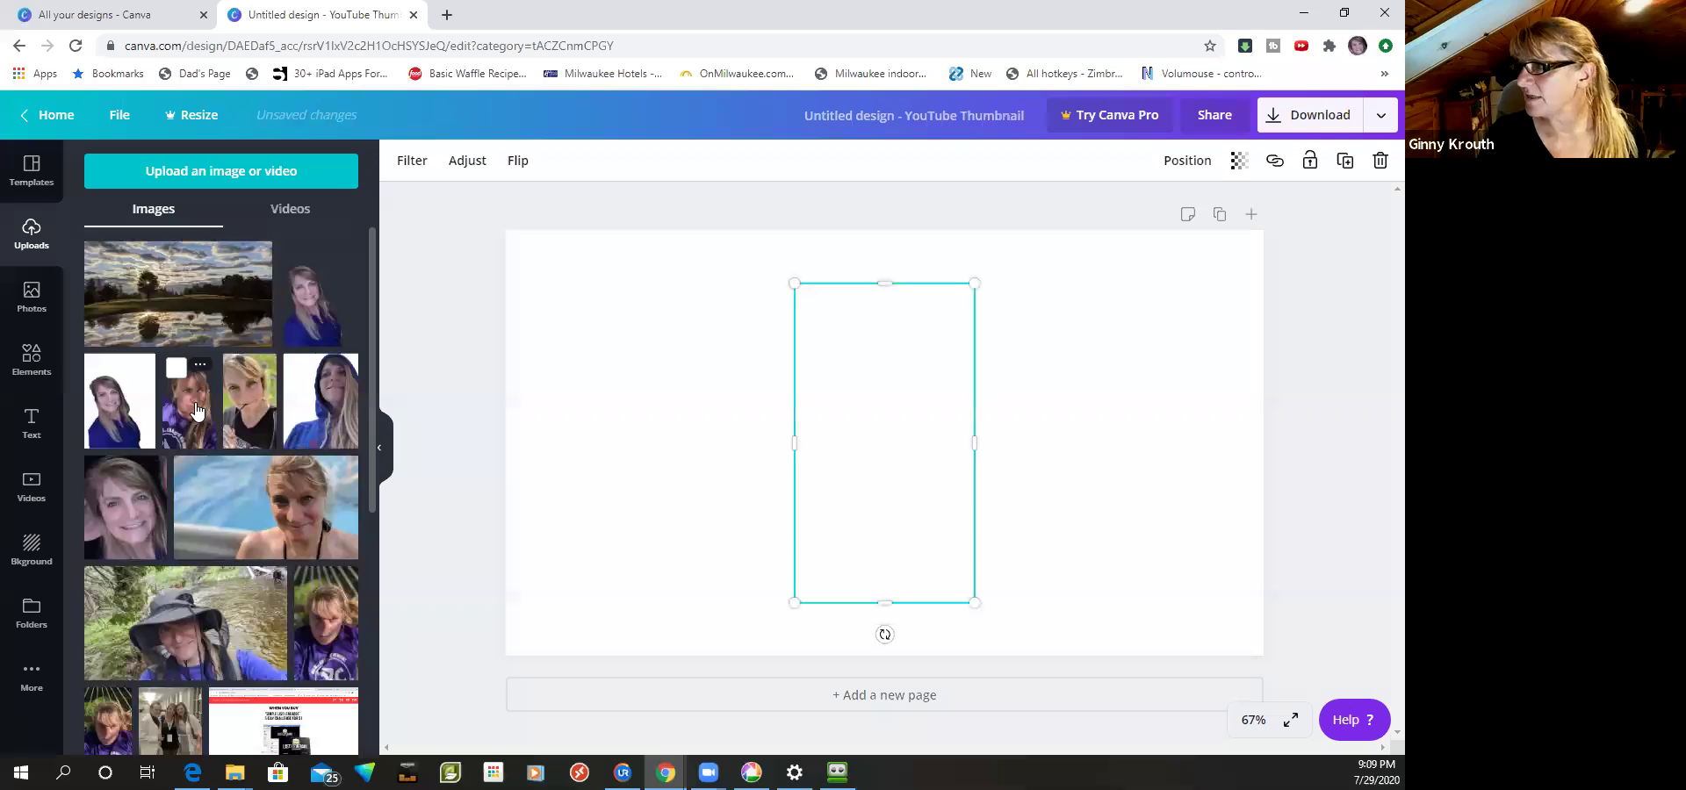
{"action": "left_click_drag", "start_coordinate": [876, 455], "coordinate": [581, 493]}
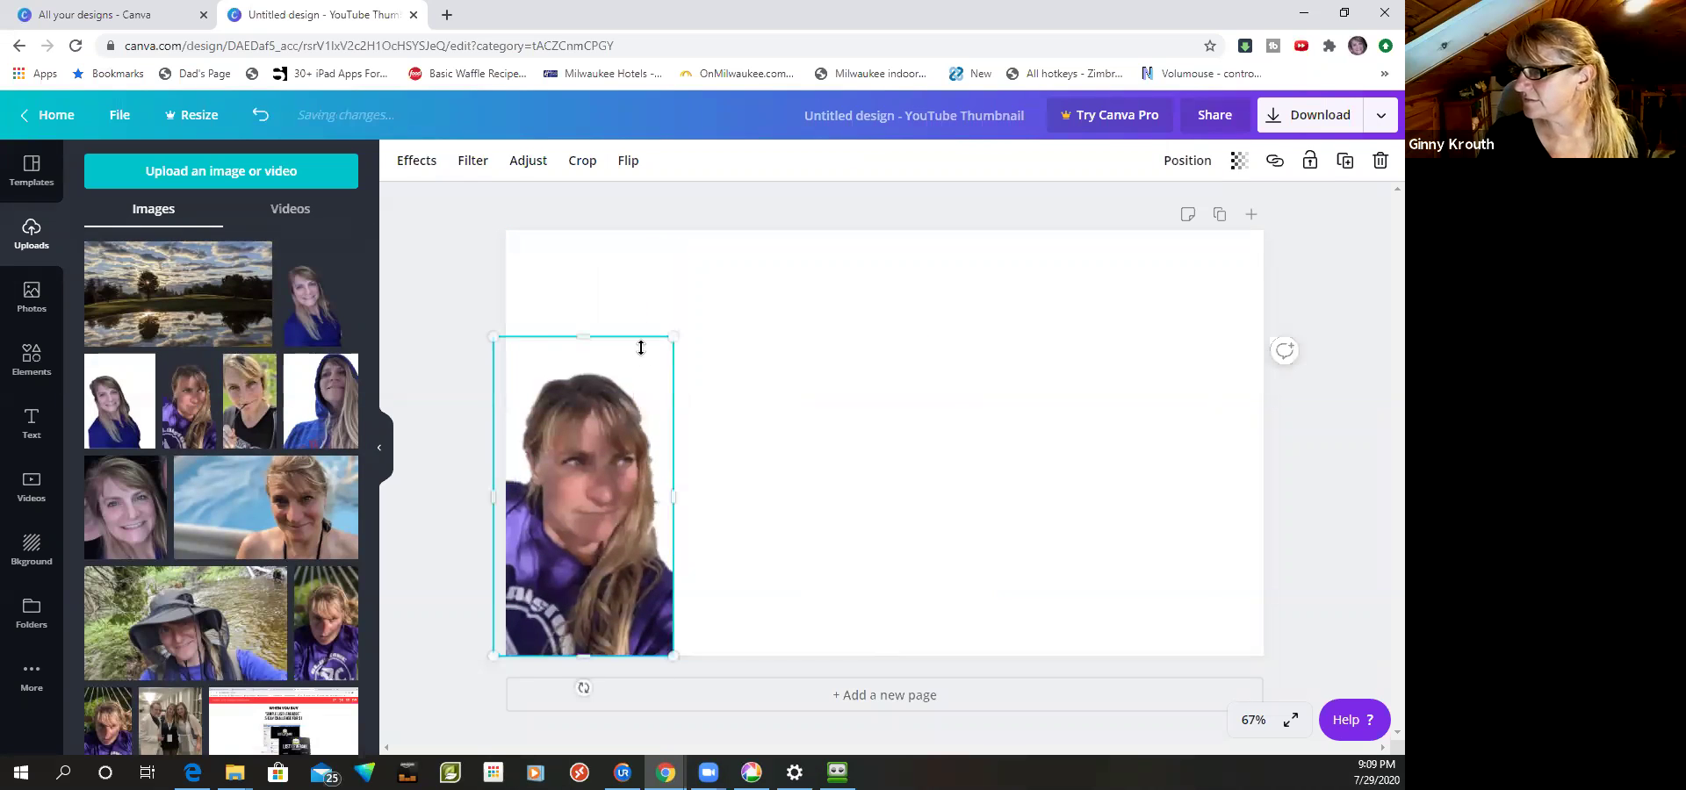
{"action": "left_click_drag", "start_coordinate": [670, 335], "coordinate": [734, 225]}
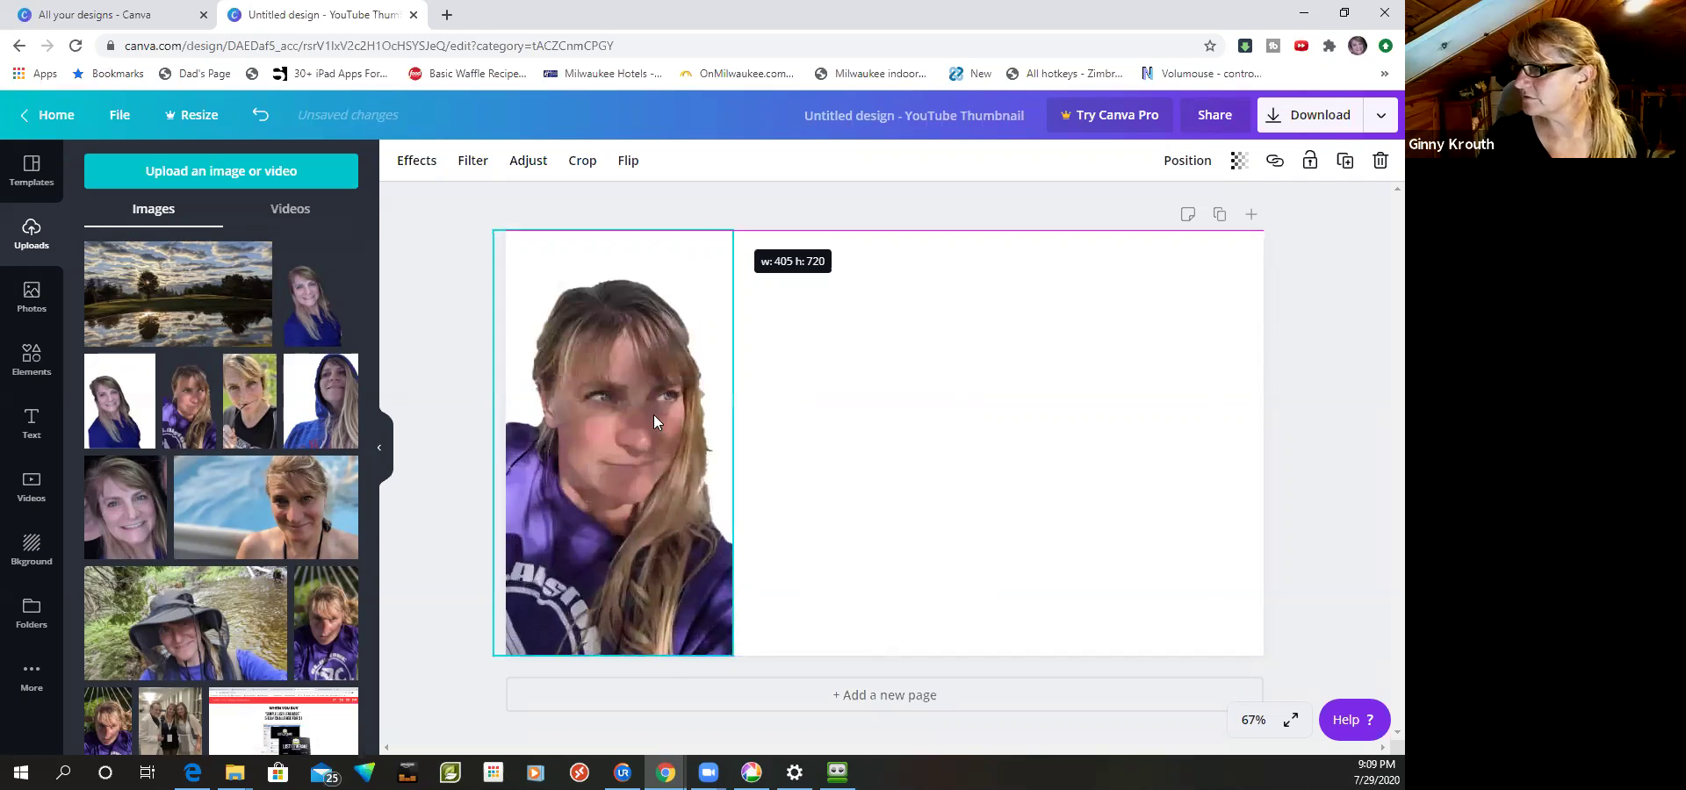
{"action": "mouse_move", "coordinate": [653, 414]}
{"action": "left_mouse_down"}
{"action": "mouse_move", "coordinate": [666, 385]}
{"action": "mouse_move", "coordinate": [648, 421]}
{"action": "left_mouse_up"}
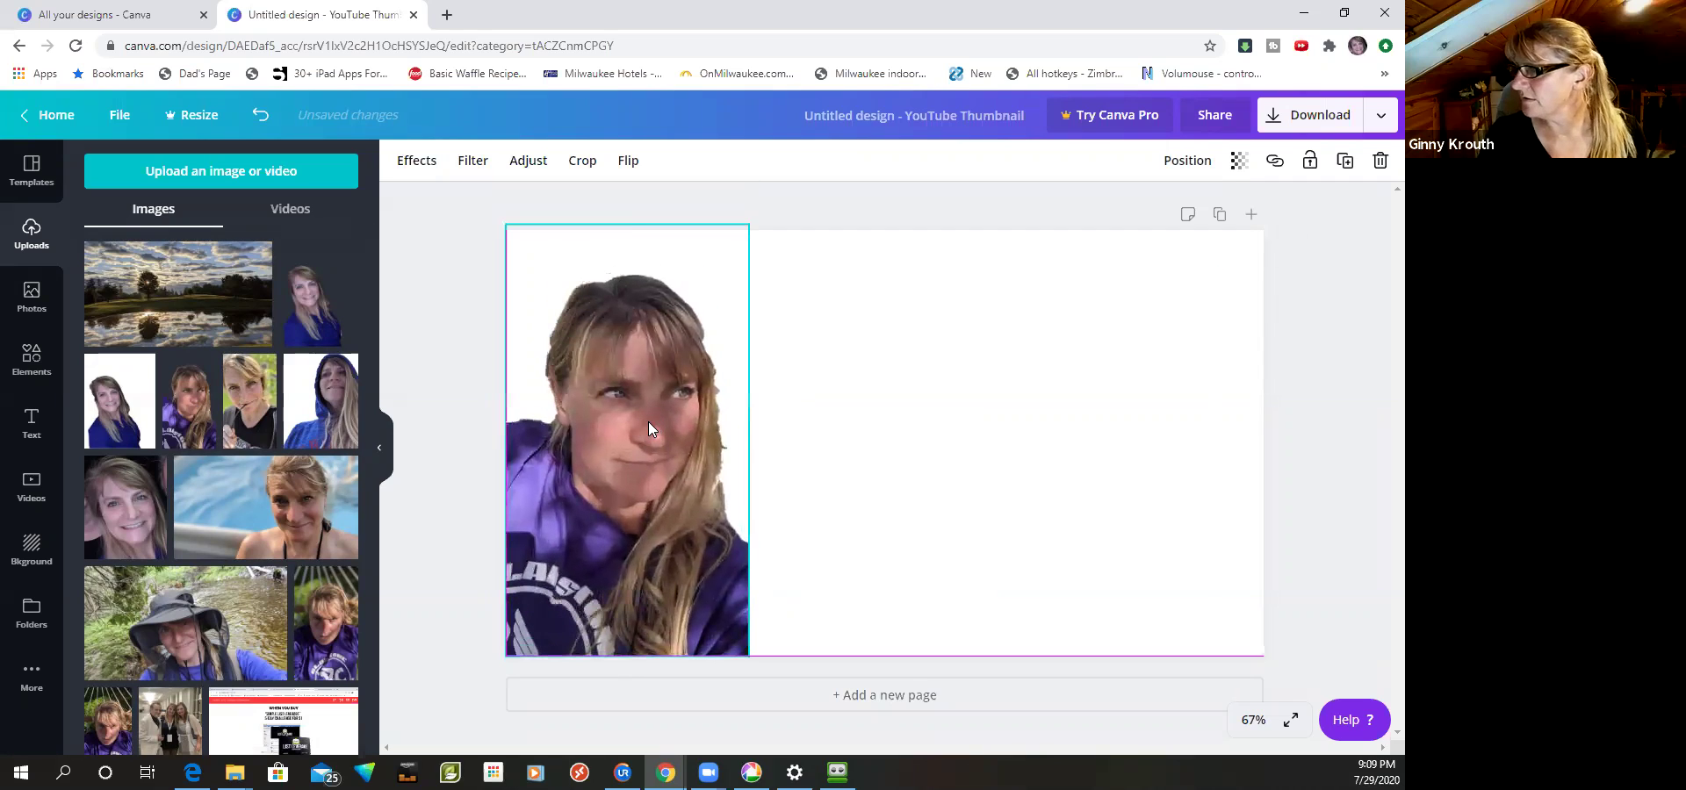
- Set the page background to the dark purple taken from the photo colors
{"action": "left_click", "coordinate": [959, 351]}
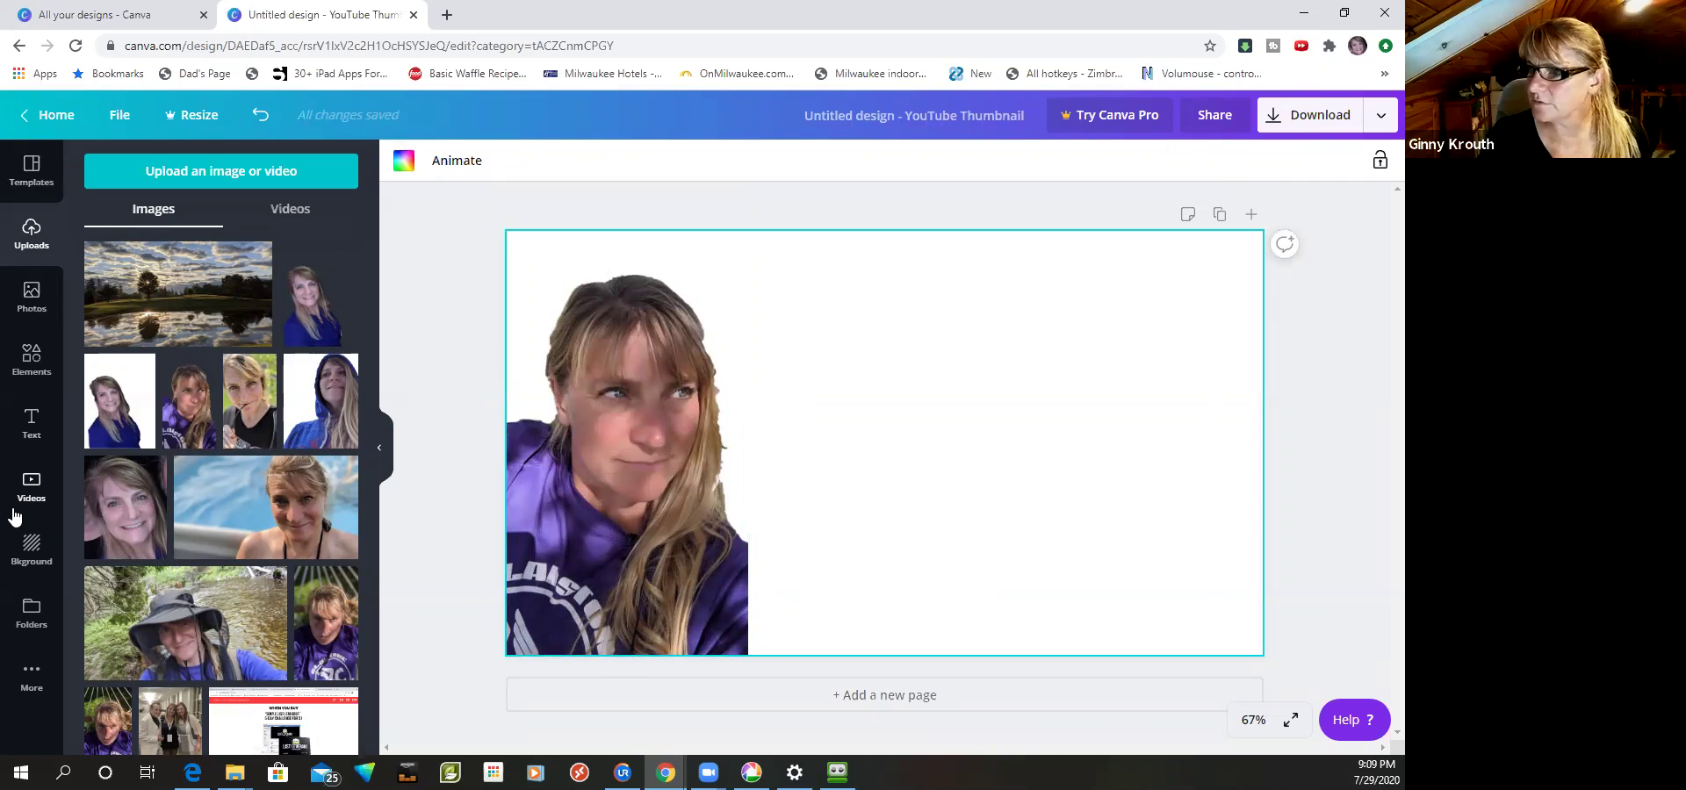
{"action": "left_click", "coordinate": [32, 549]}
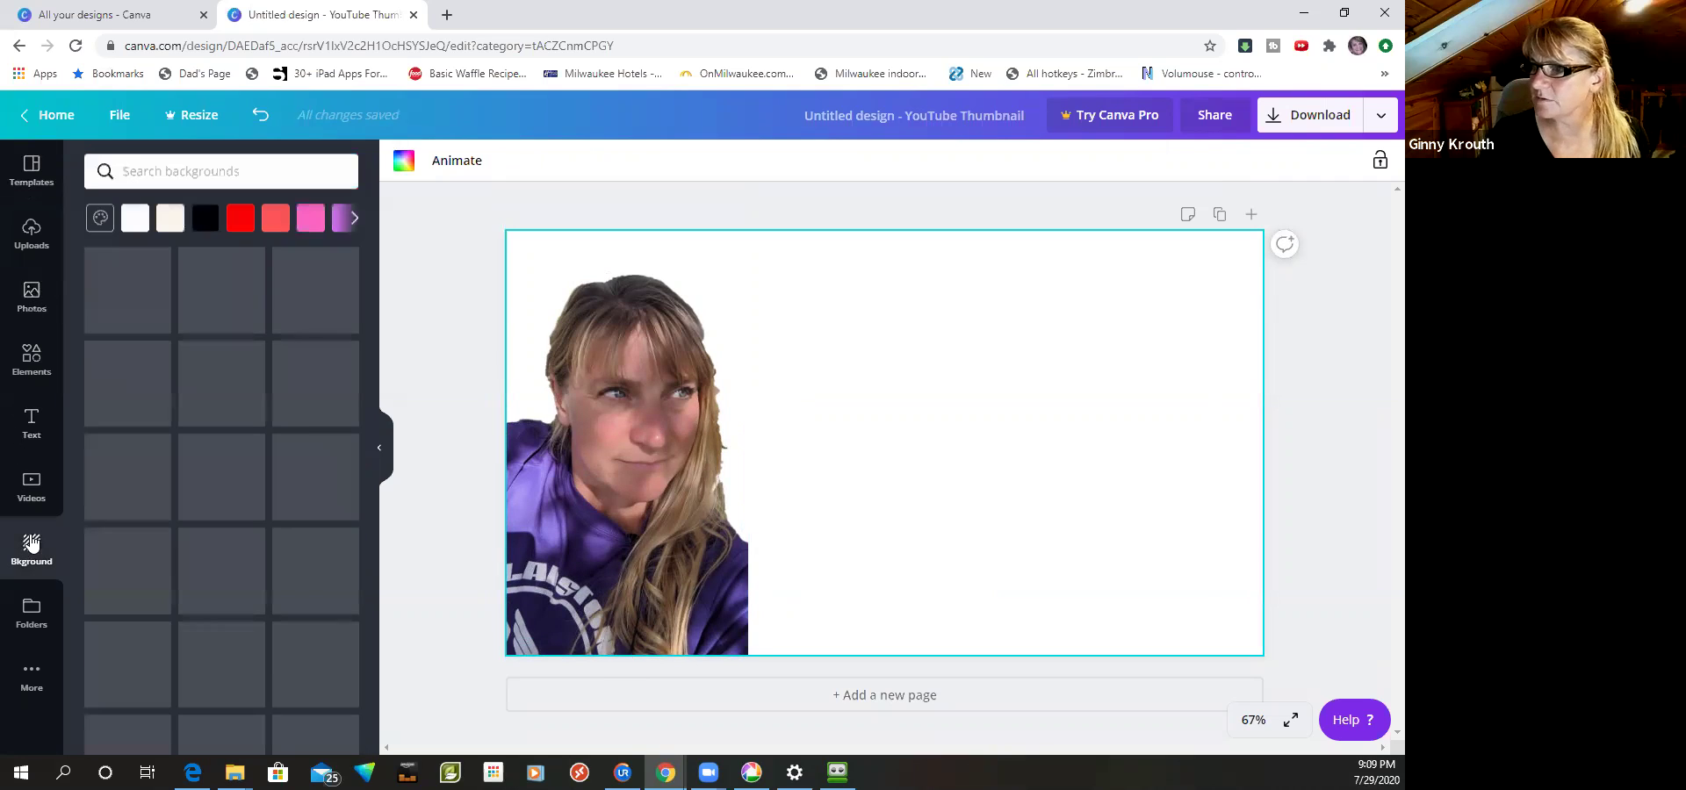
{"action": "left_click", "coordinate": [354, 218]}
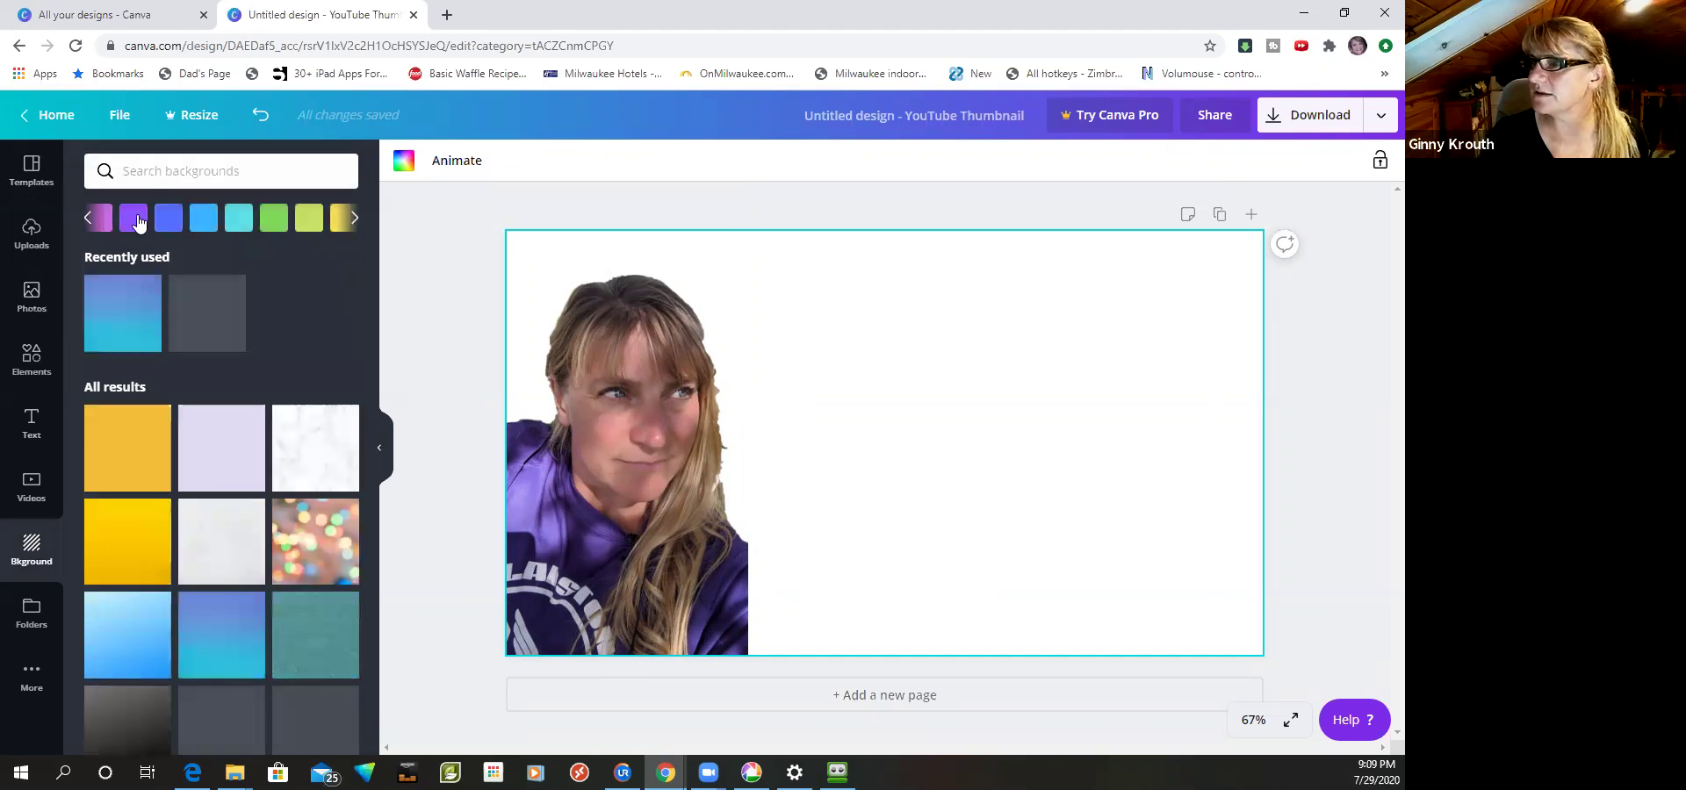
{"action": "left_click", "coordinate": [133, 217]}
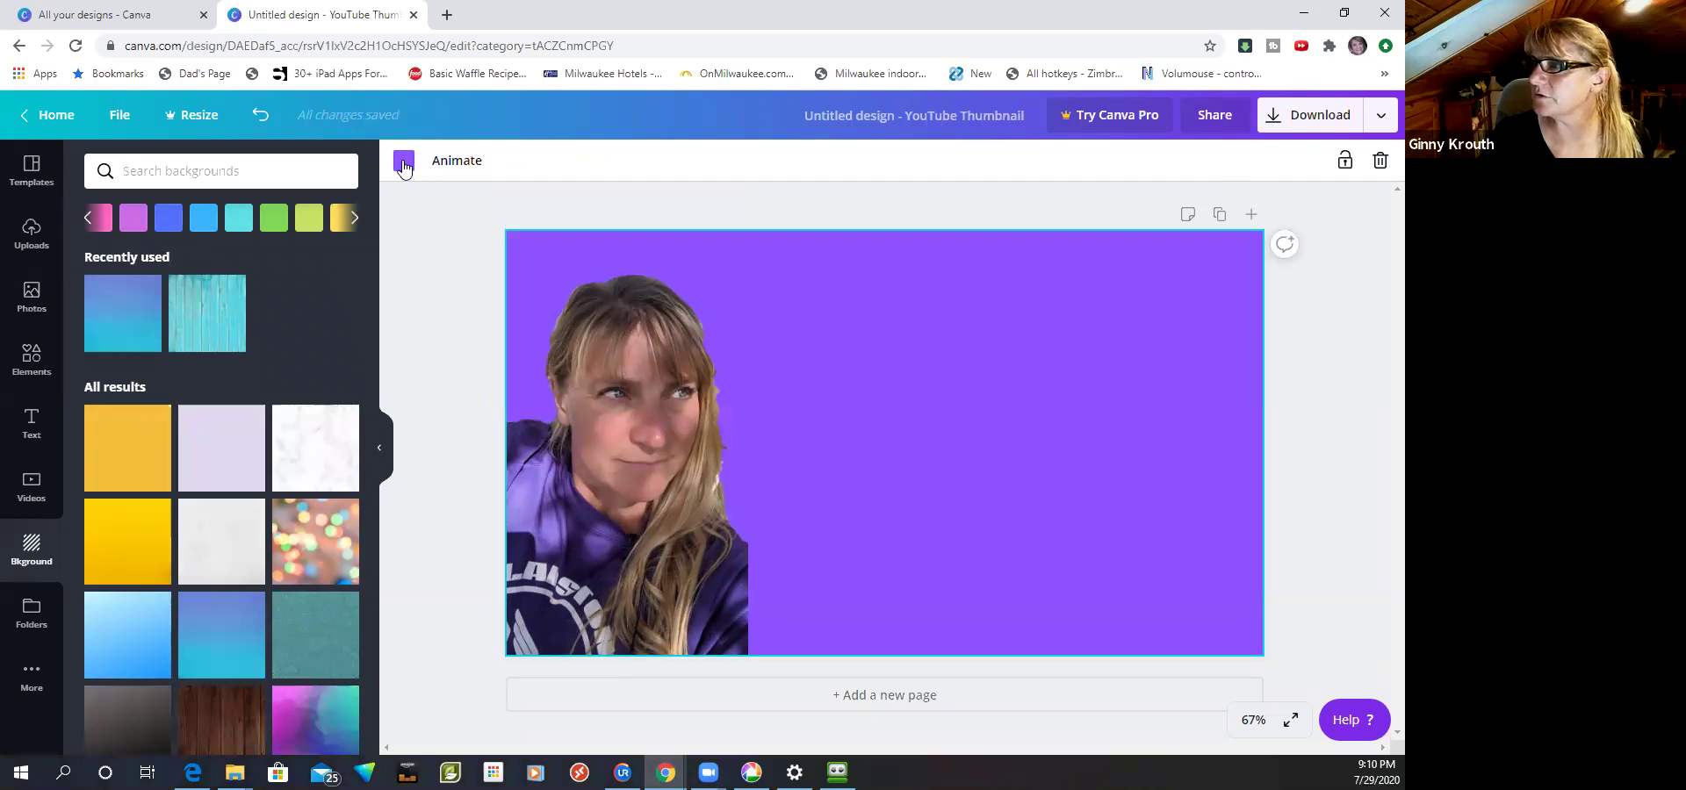
{"action": "left_click", "coordinate": [403, 159]}
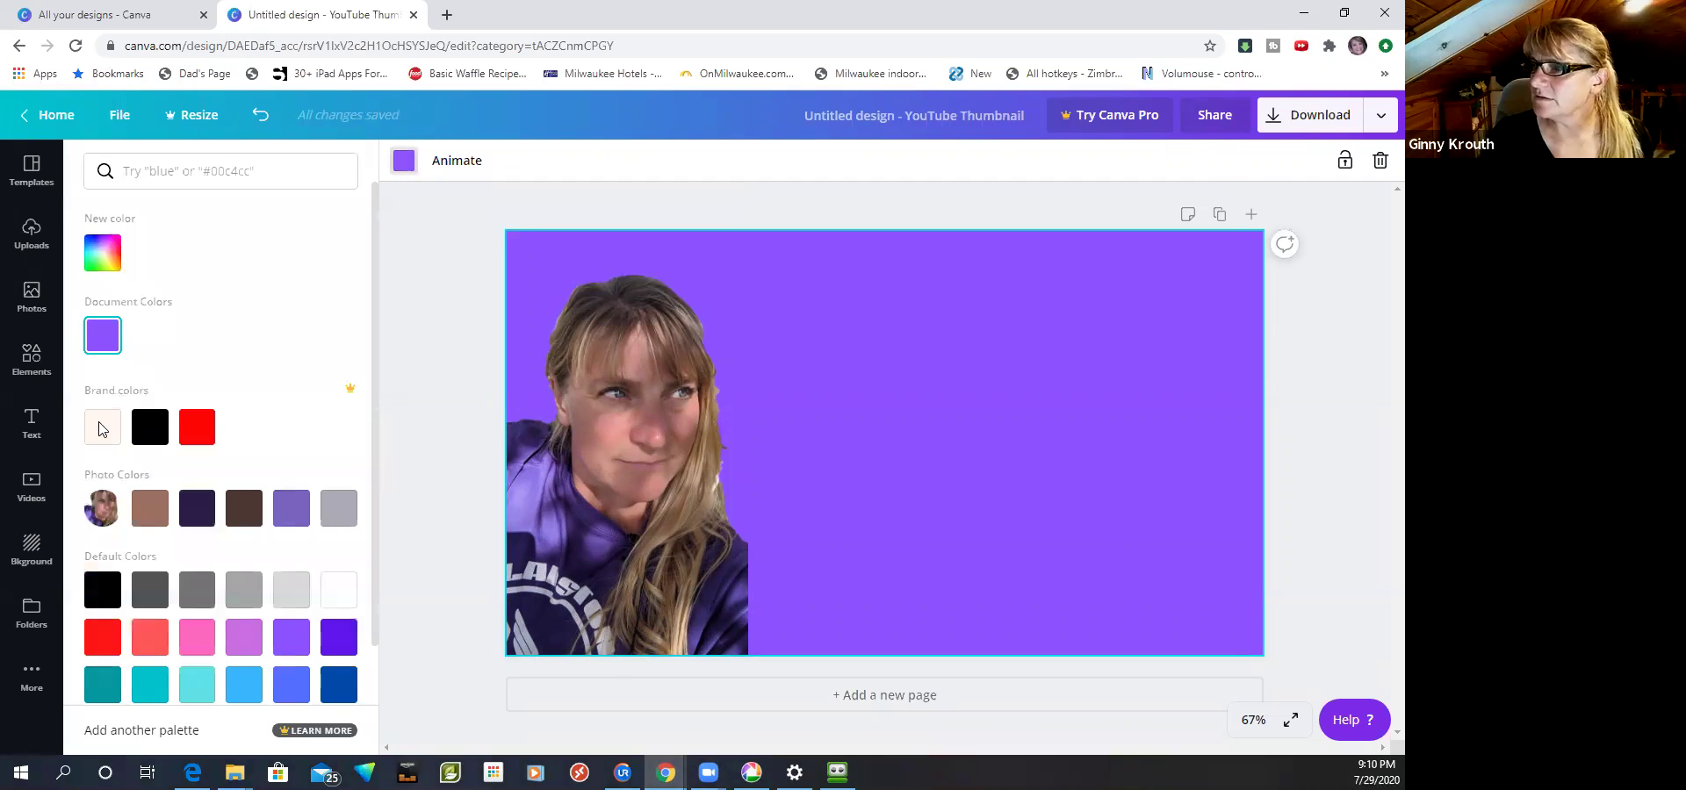
{"action": "left_click", "coordinate": [197, 509]}
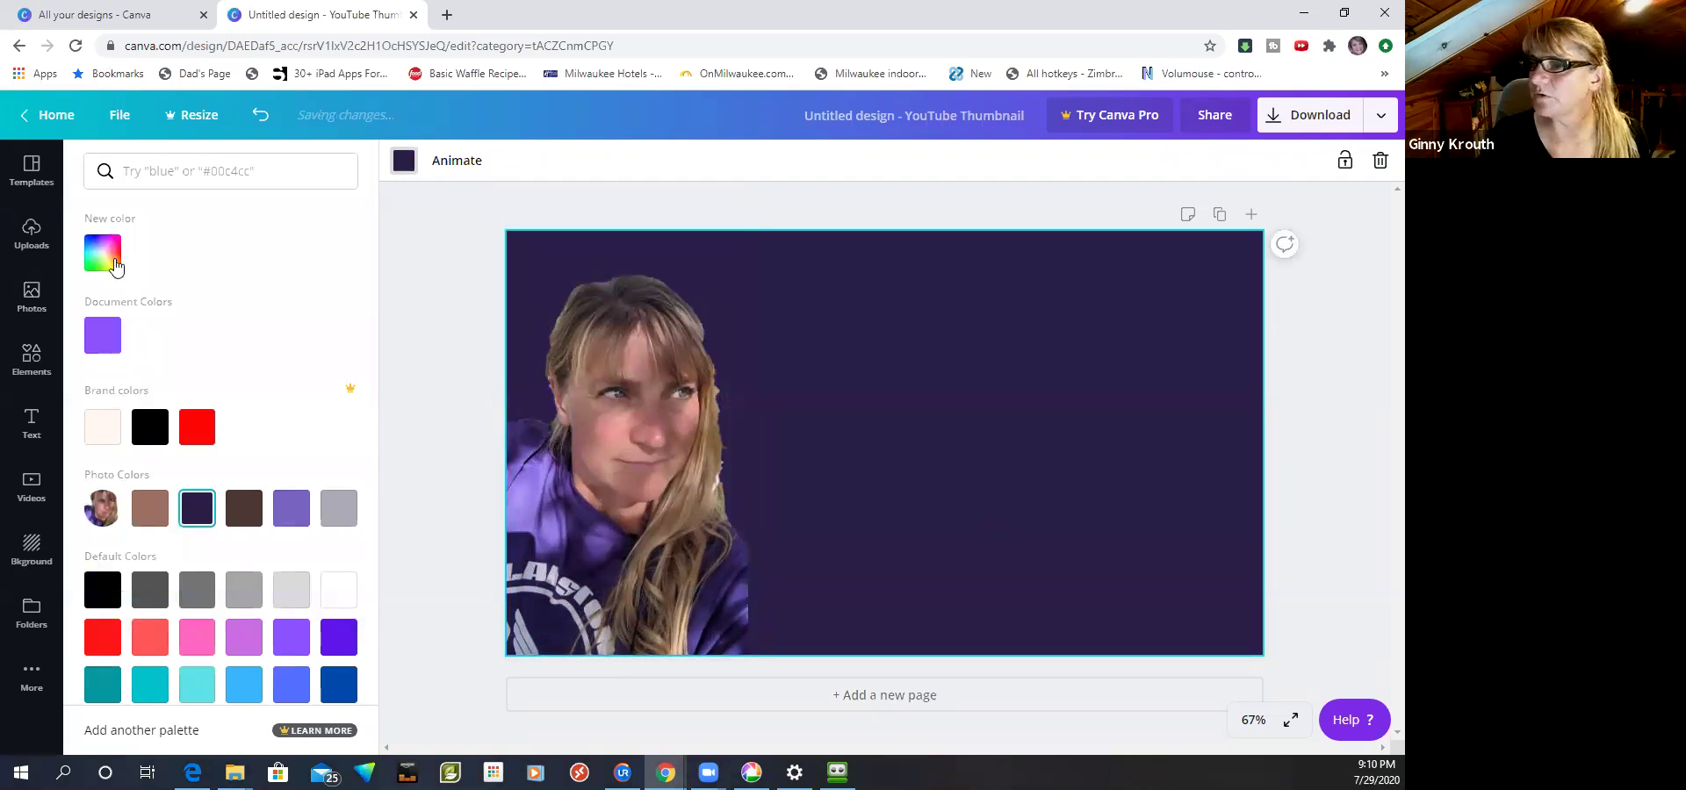
- Add a heading text box and move it to the upper part of the page beside the portrait
{"action": "left_click", "coordinate": [41, 419]}
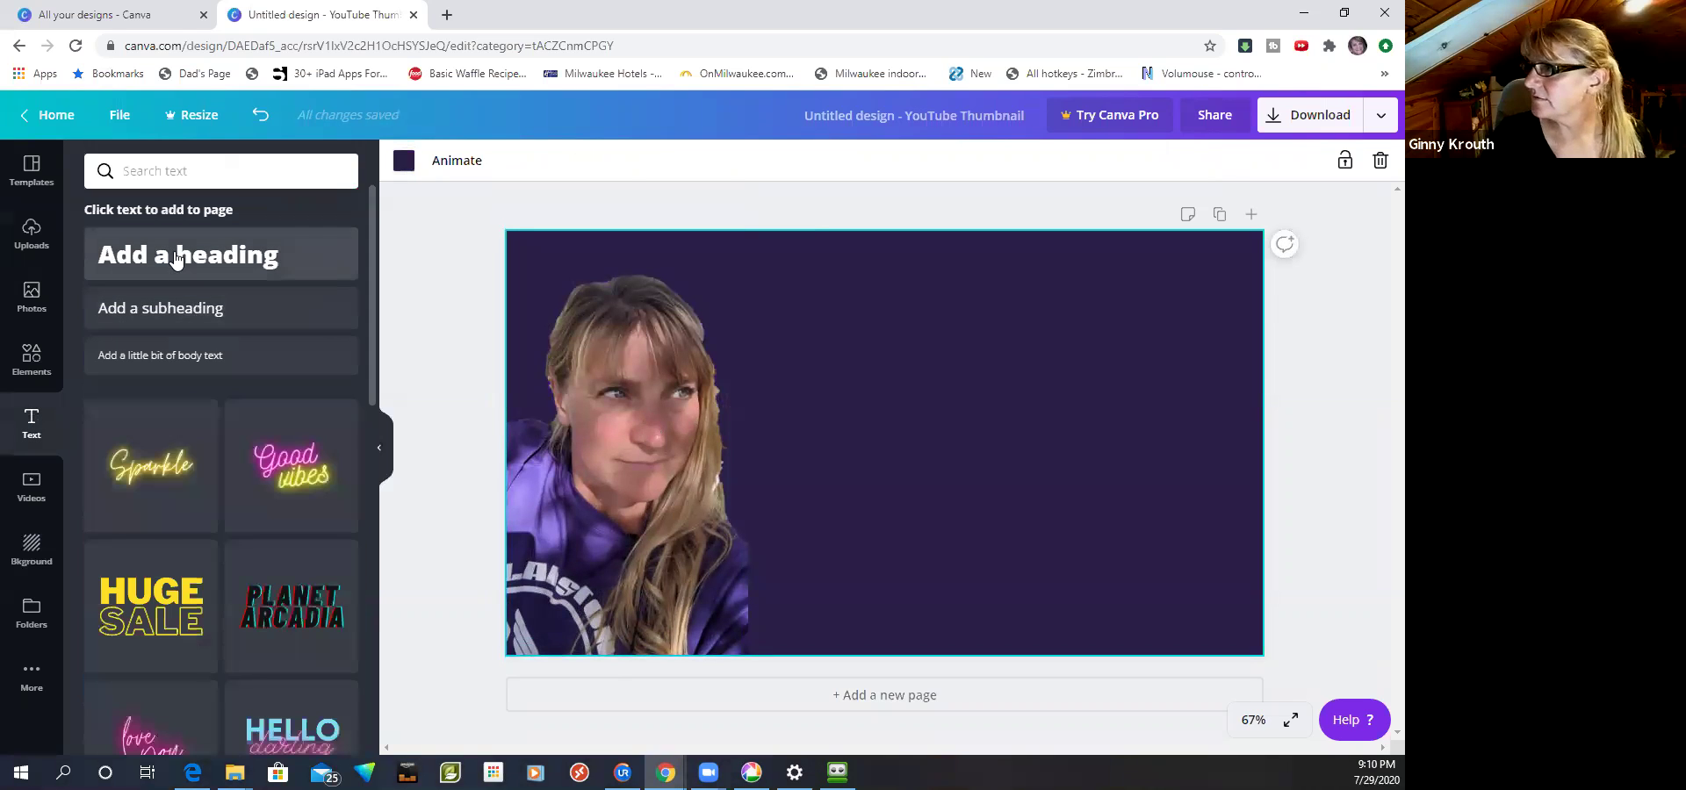
{"action": "left_click", "coordinate": [175, 256]}
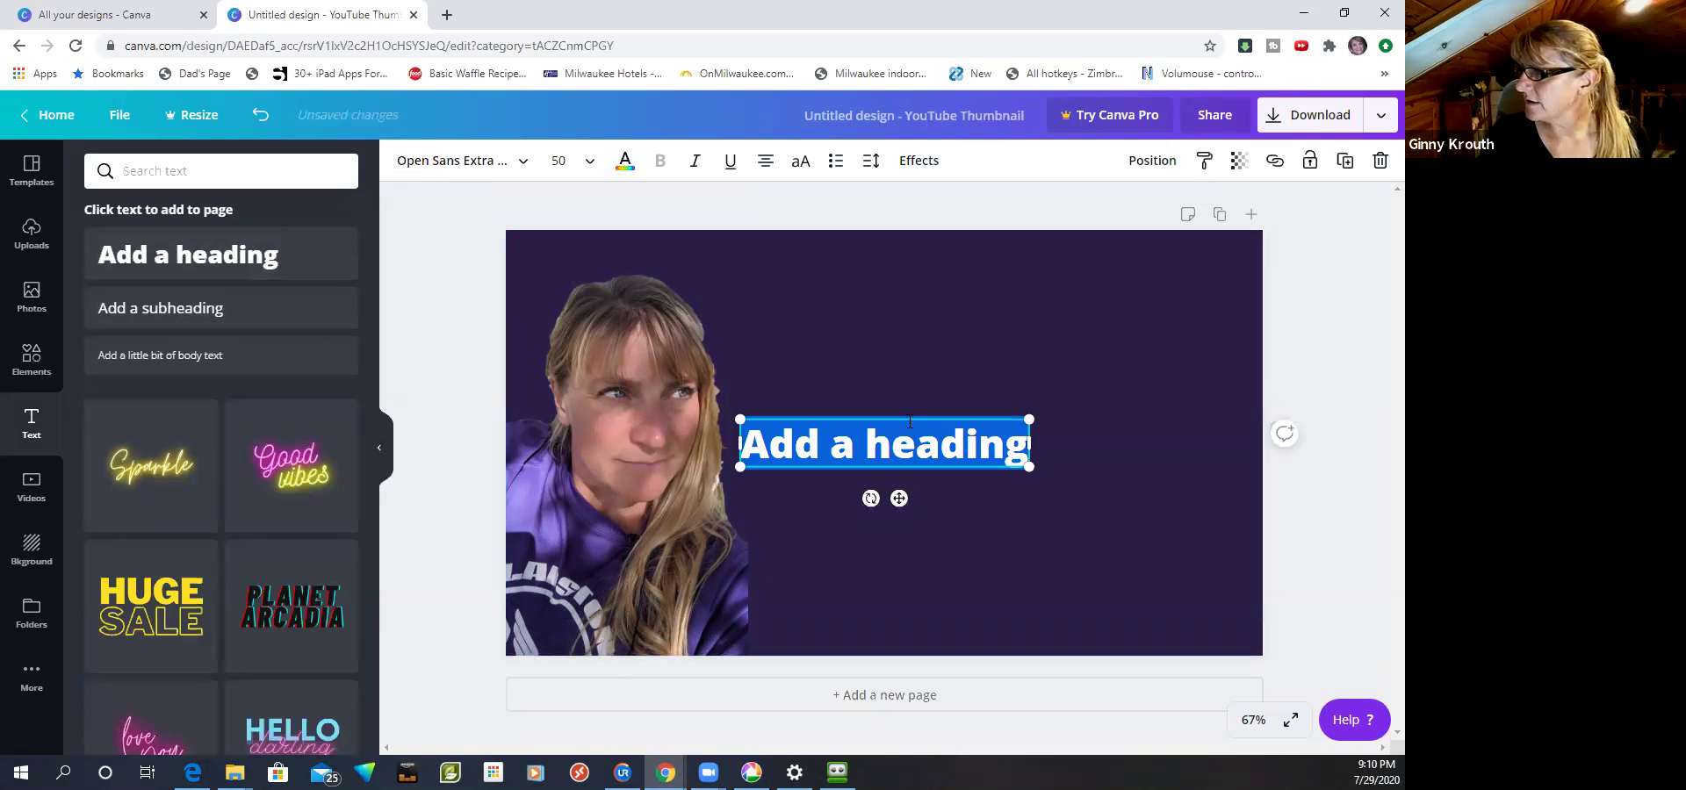
{"action": "left_click_drag", "start_coordinate": [910, 422], "coordinate": [939, 306]}
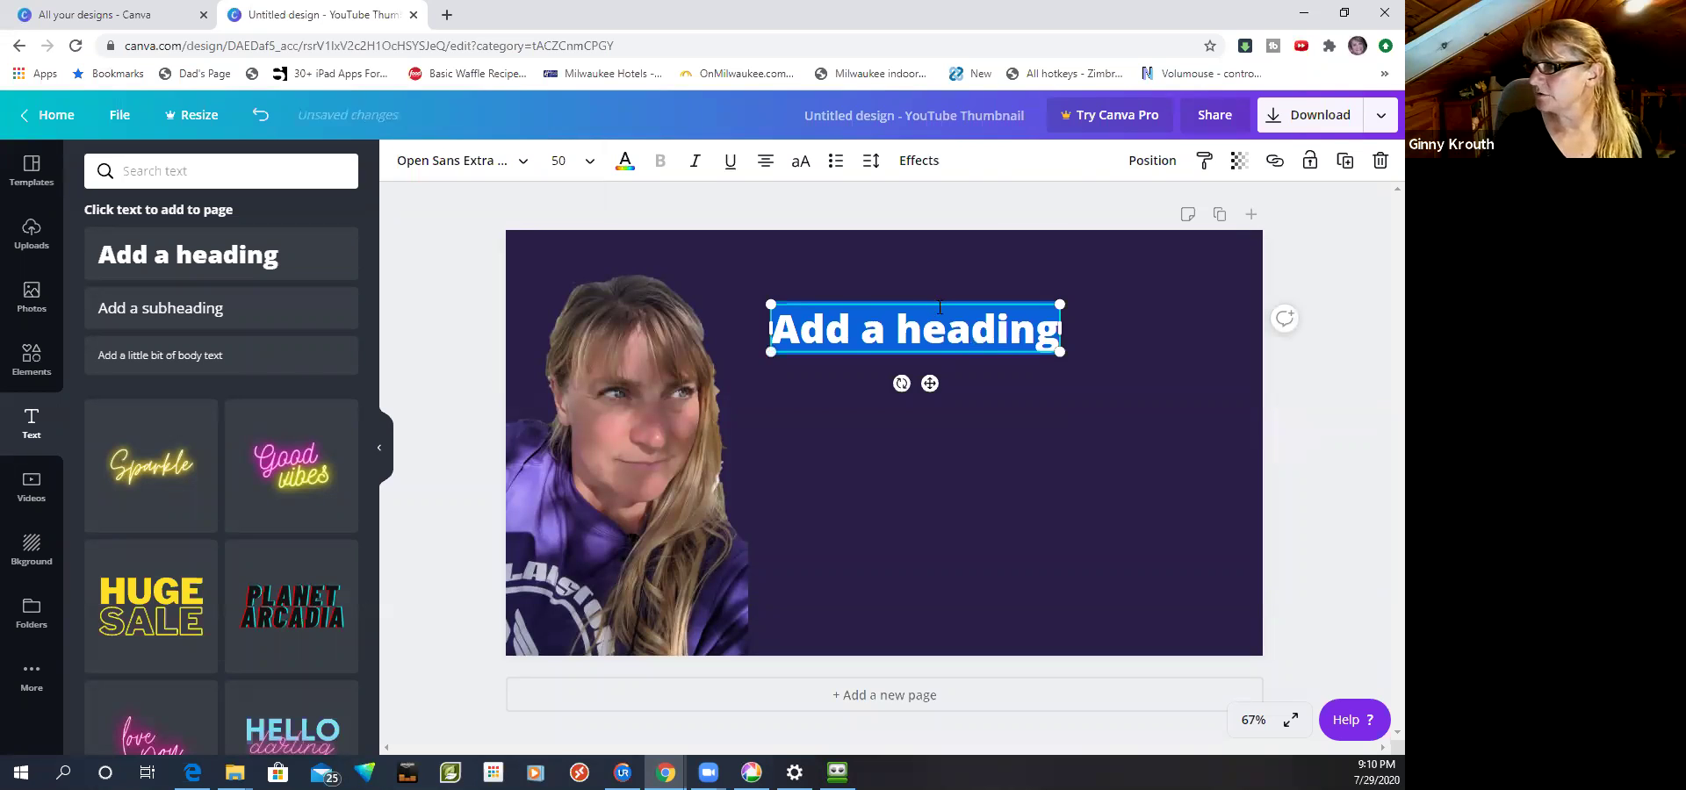
- Replace the heading text with "How To Create Thumbnails For Your Videos Using Canva", with "Videos" and "Using Canva" on their own lines
{"action": "type", "text": "How T"}
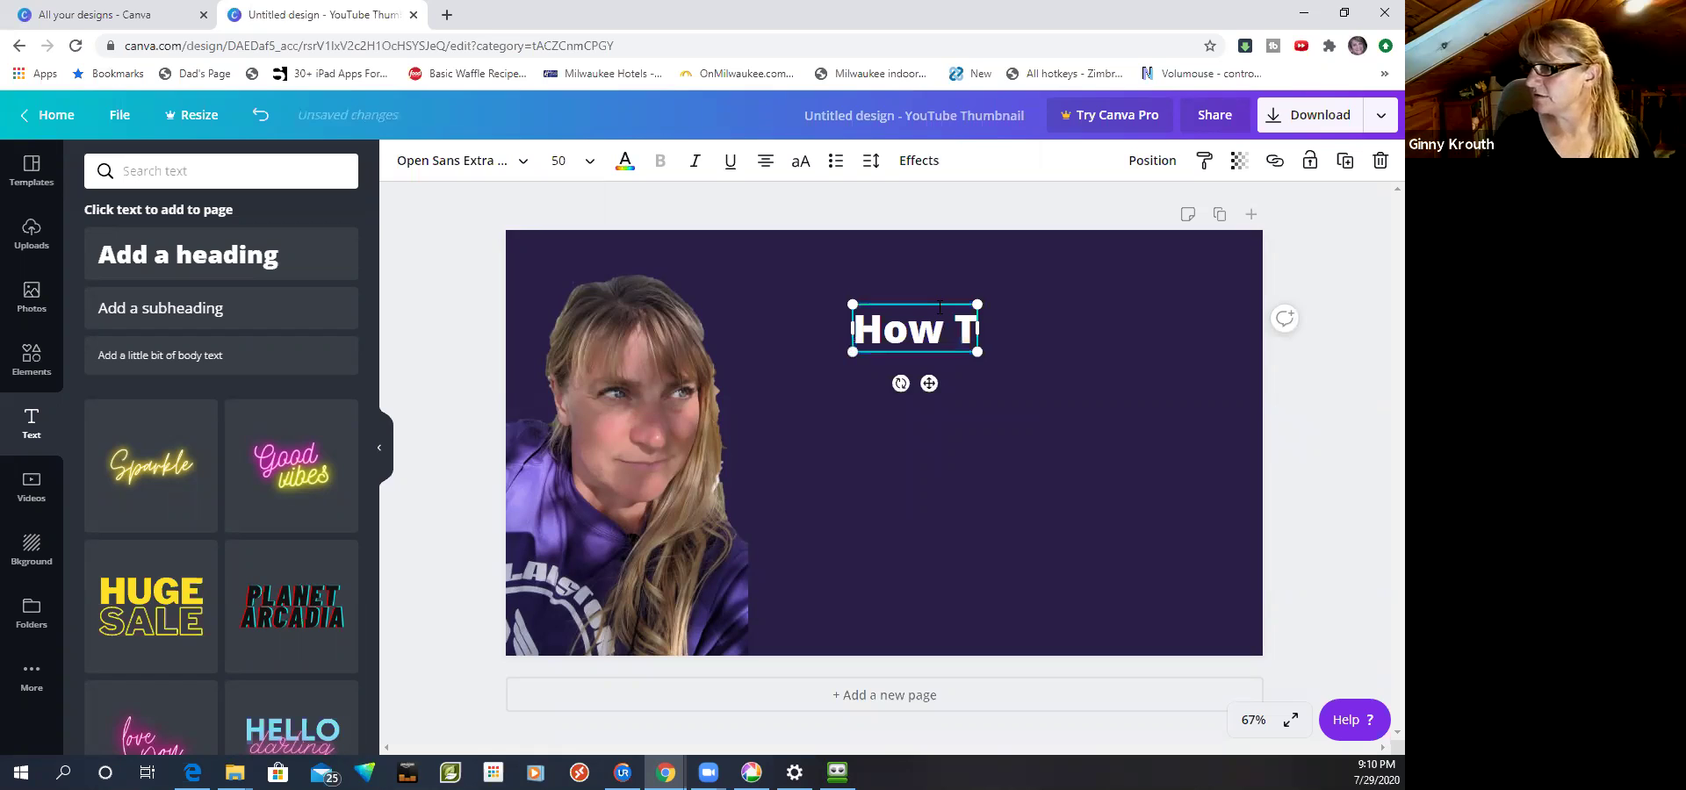
{"action": "type", "text": "o Create "}
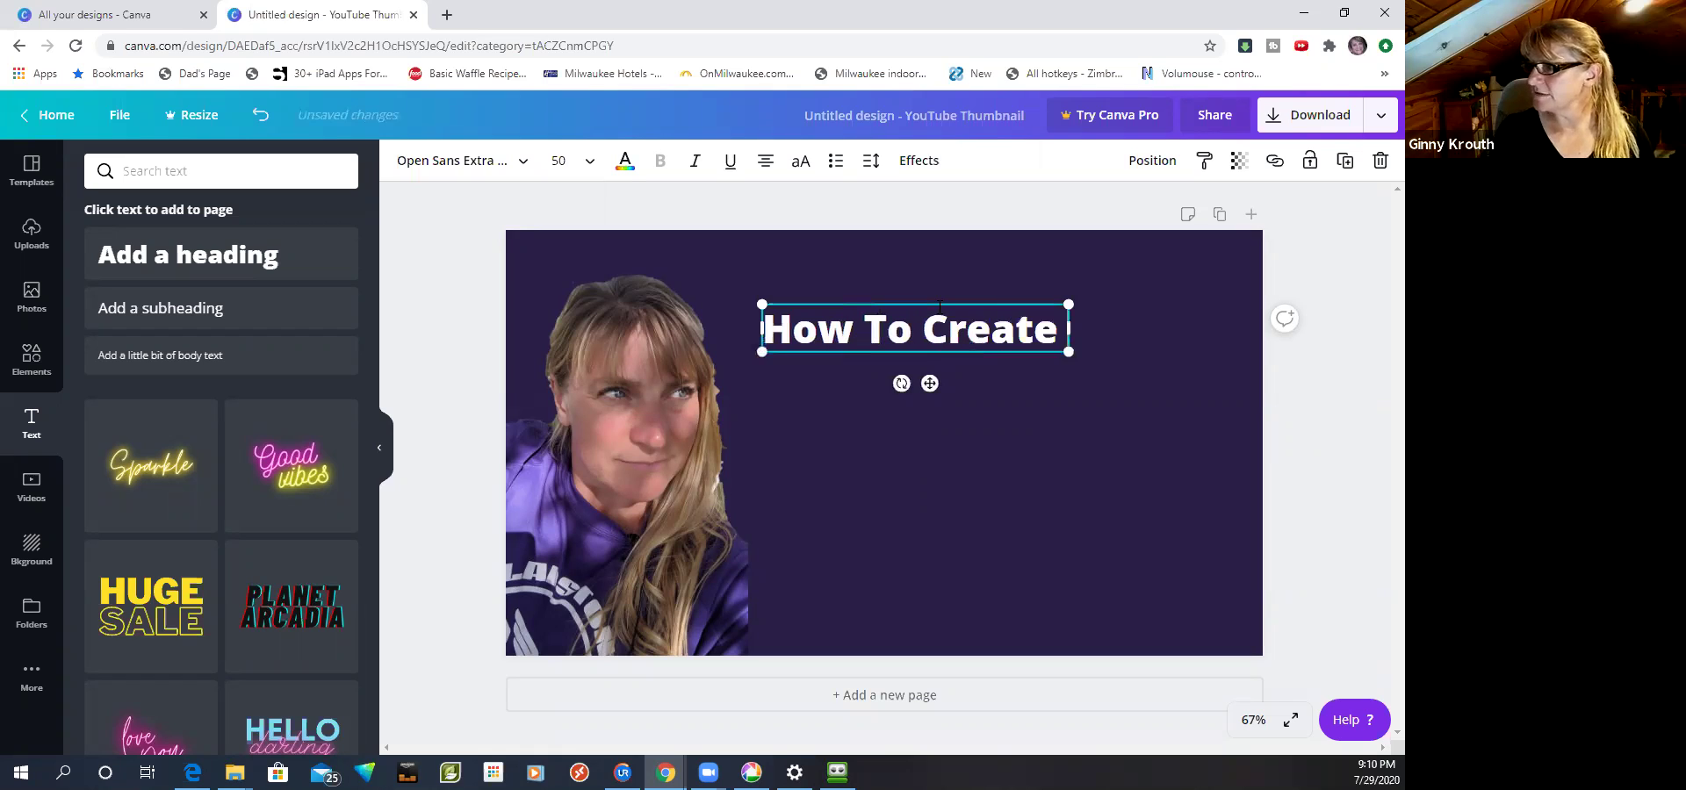
{"action": "type", "text": "Thumb"}
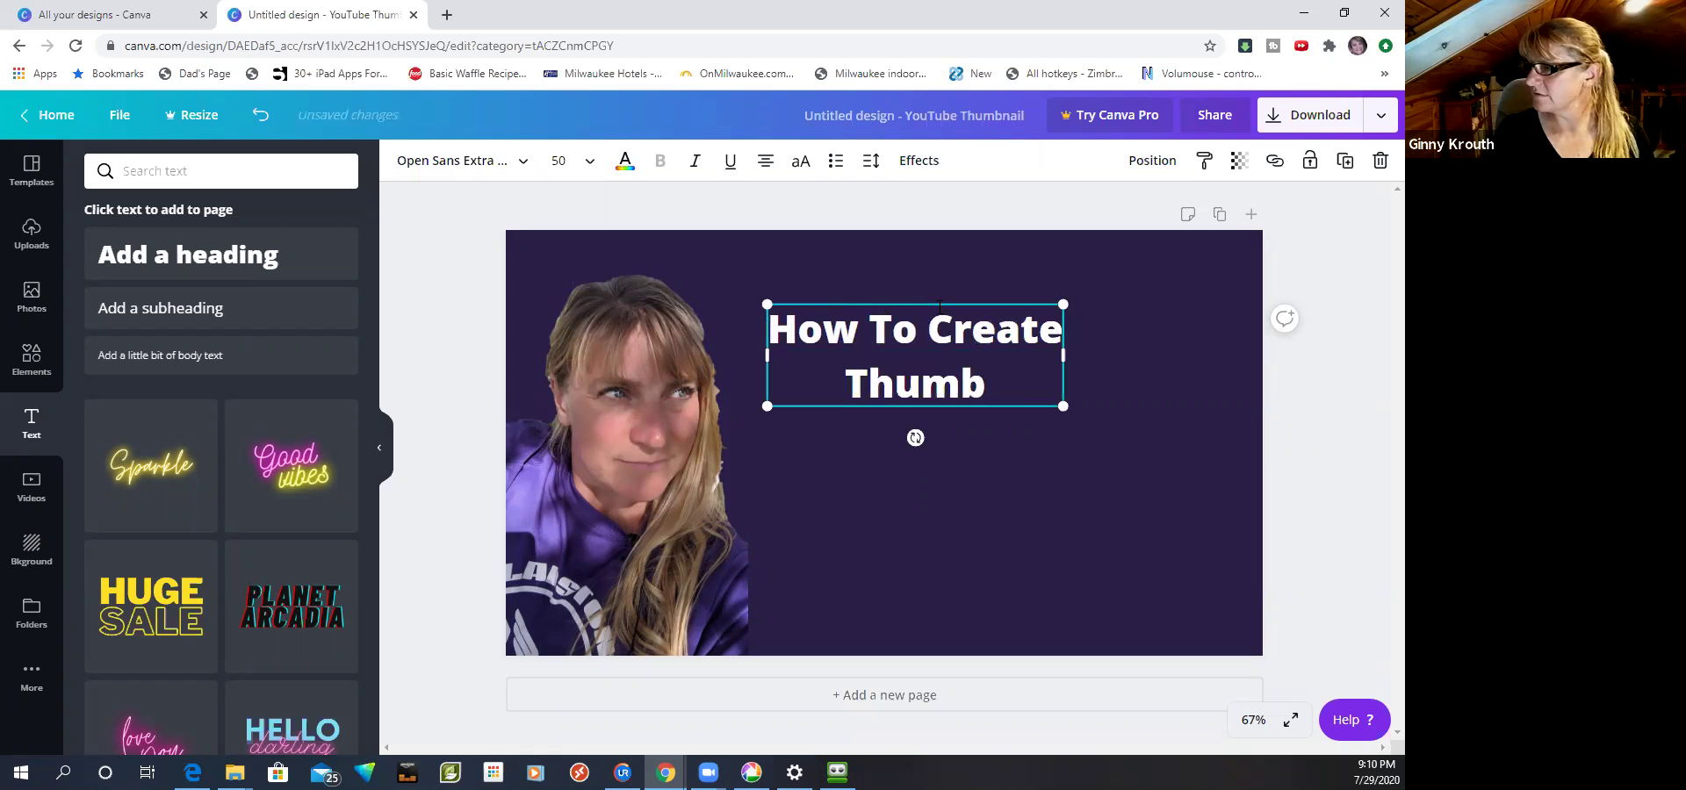
{"action": "type", "text": "nails"}
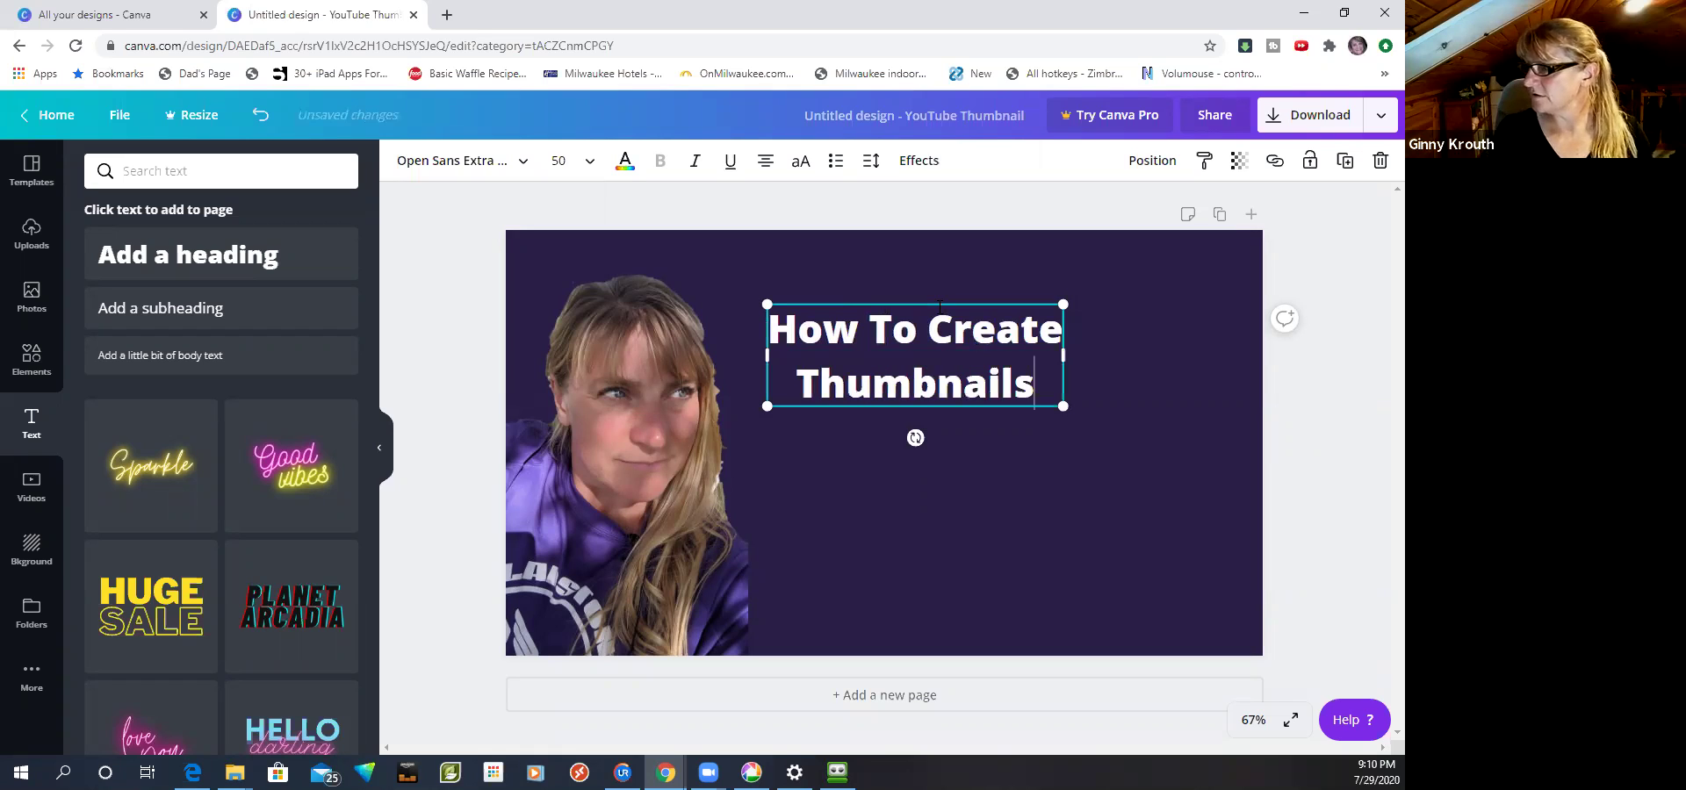
{"action": "type", "text": " For Your"}
{"action": "key", "text": "Return"}
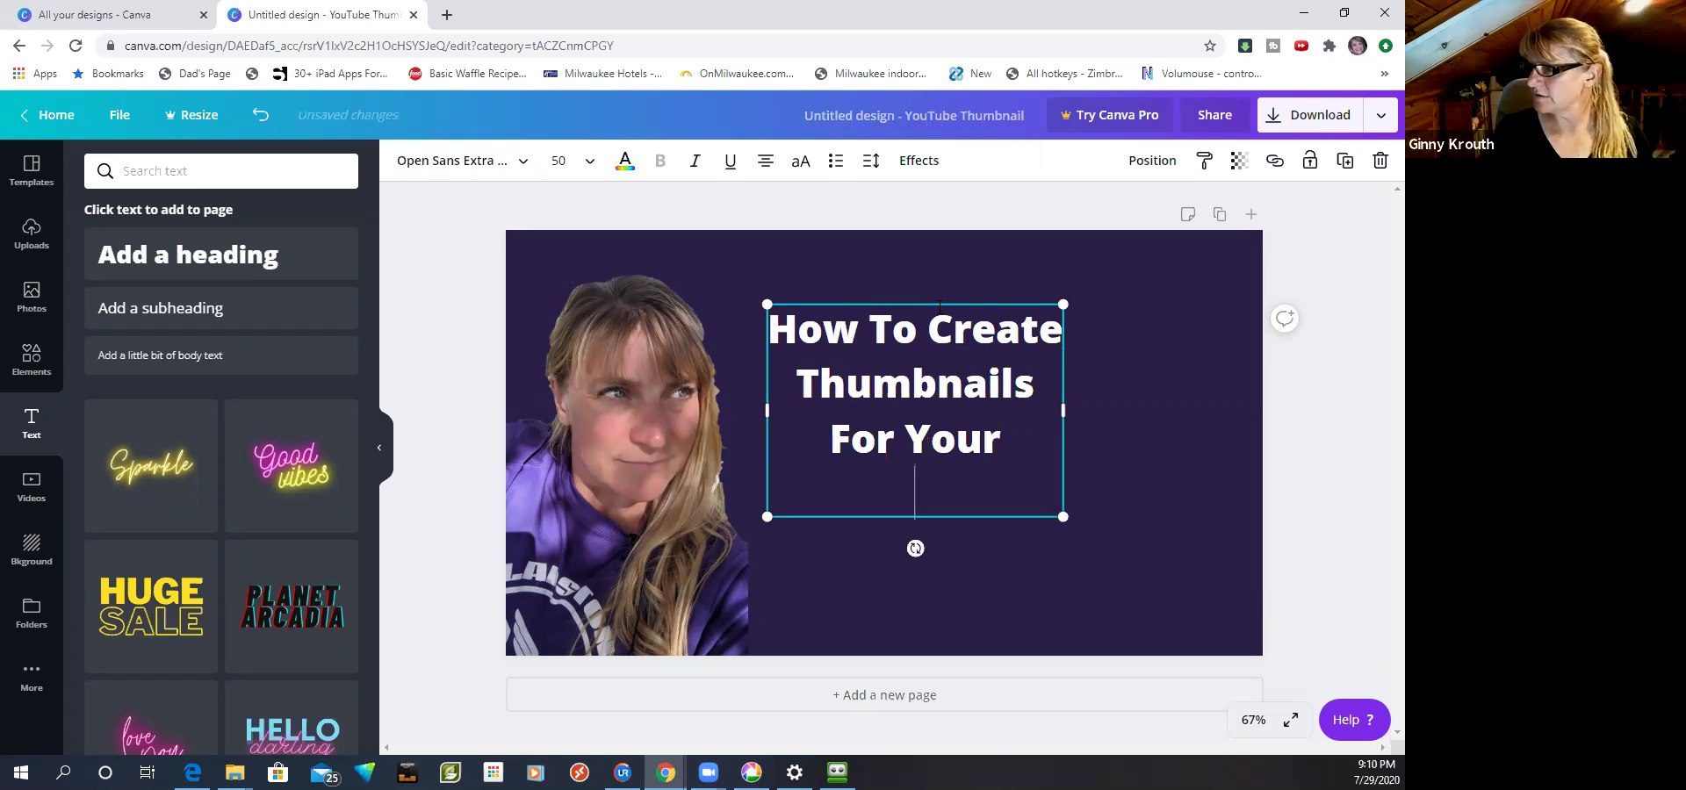
{"action": "type", "text": "Videos"}
{"action": "key", "text": "Return"}
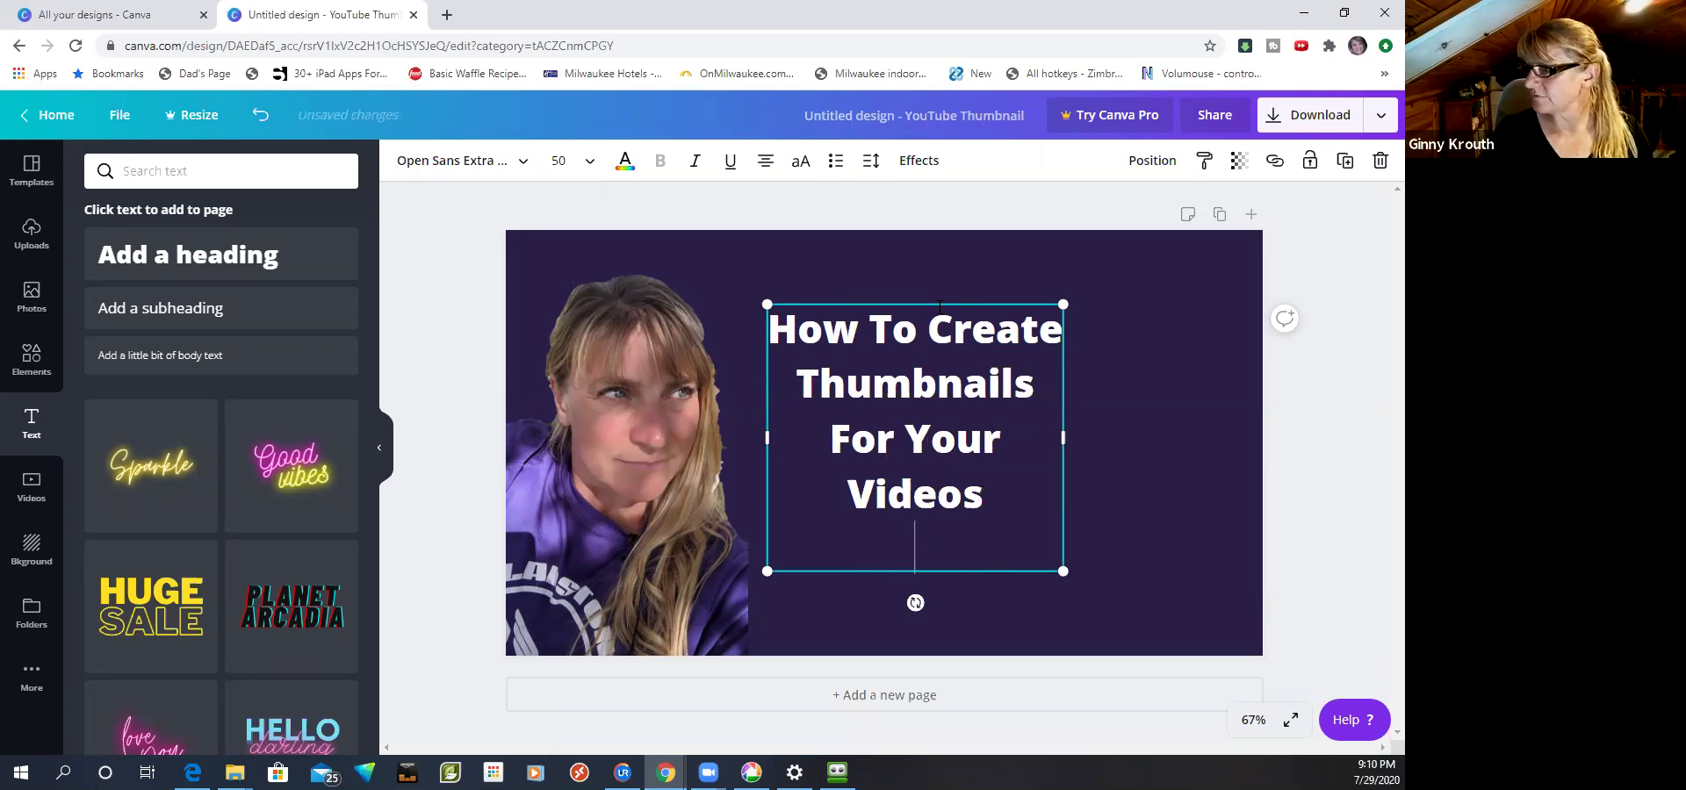
{"action": "type", "text": "Using C"}
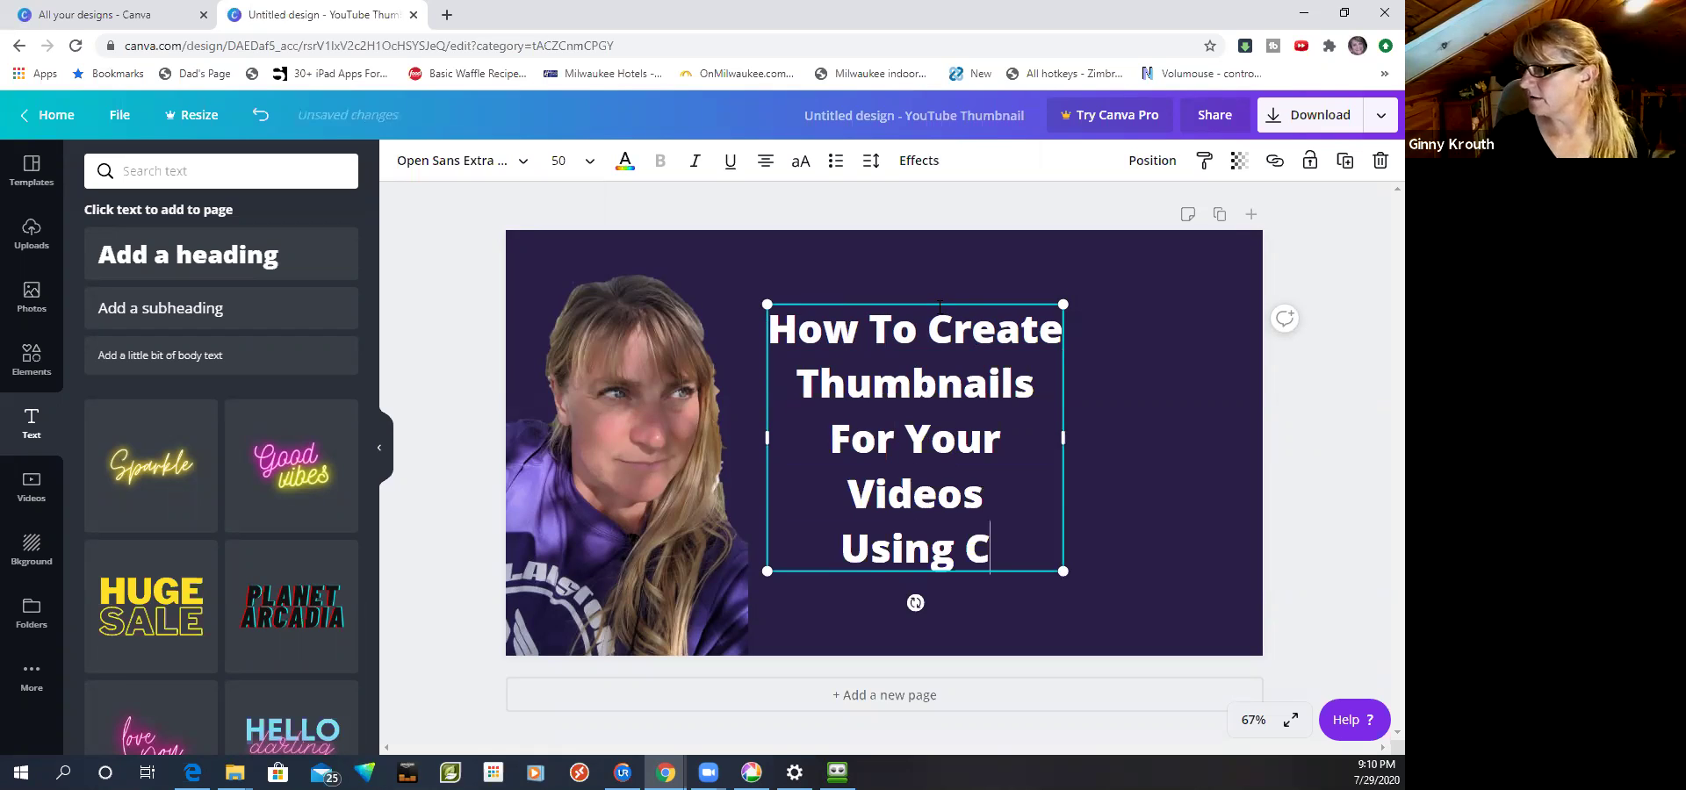
{"action": "type", "text": "anva"}
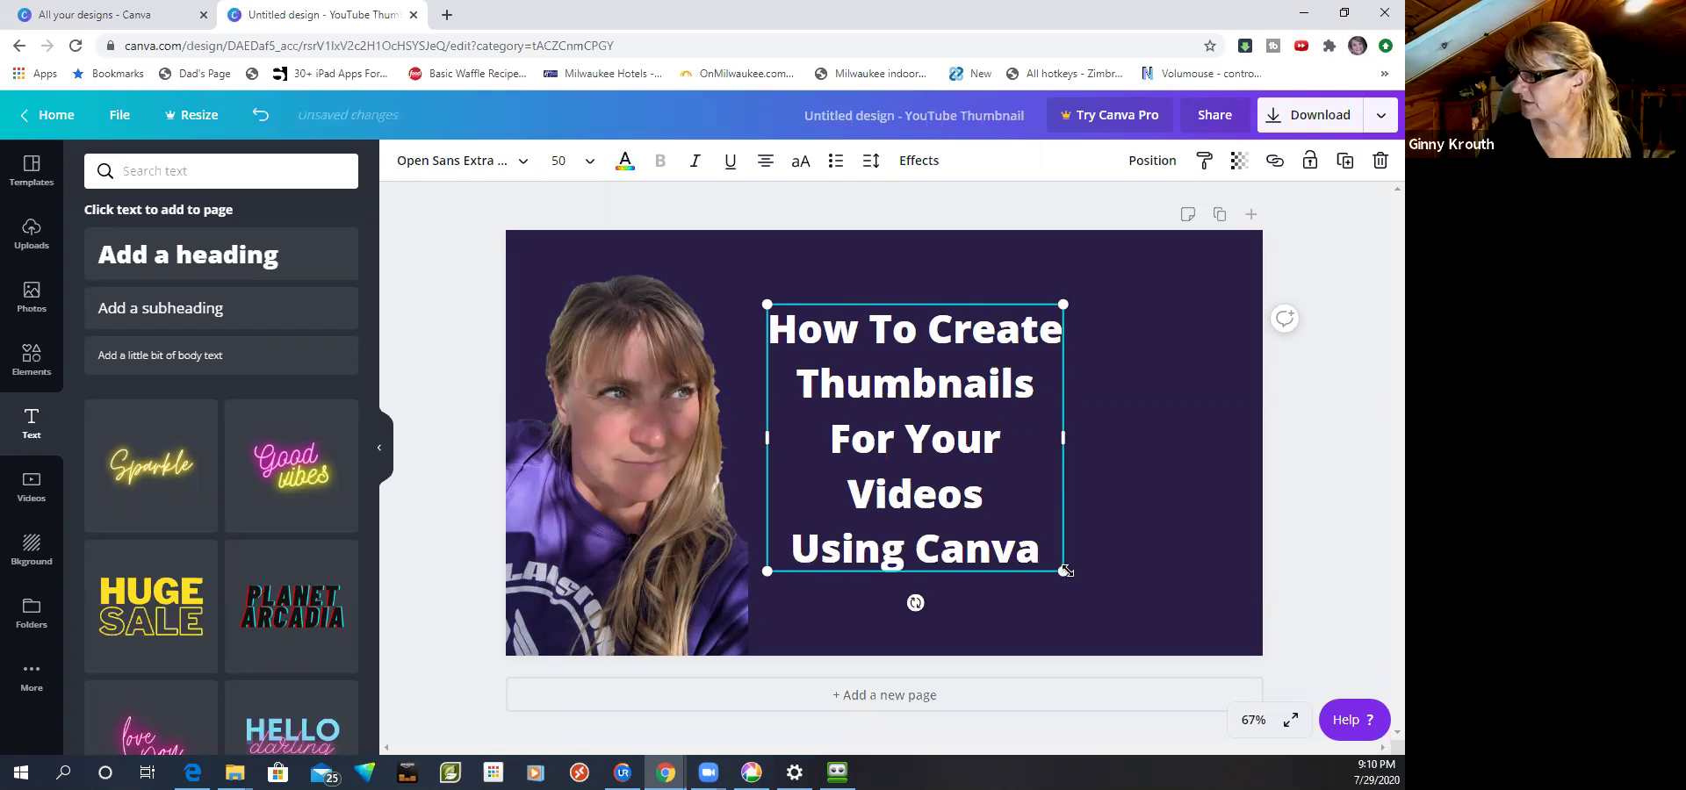
- Enlarge the heading to font size 68.9, move it up within the page and widen its box to fill the space beside the portrait
{"action": "left_click_drag", "start_coordinate": [1238, 615], "coordinate": [1241, 616]}
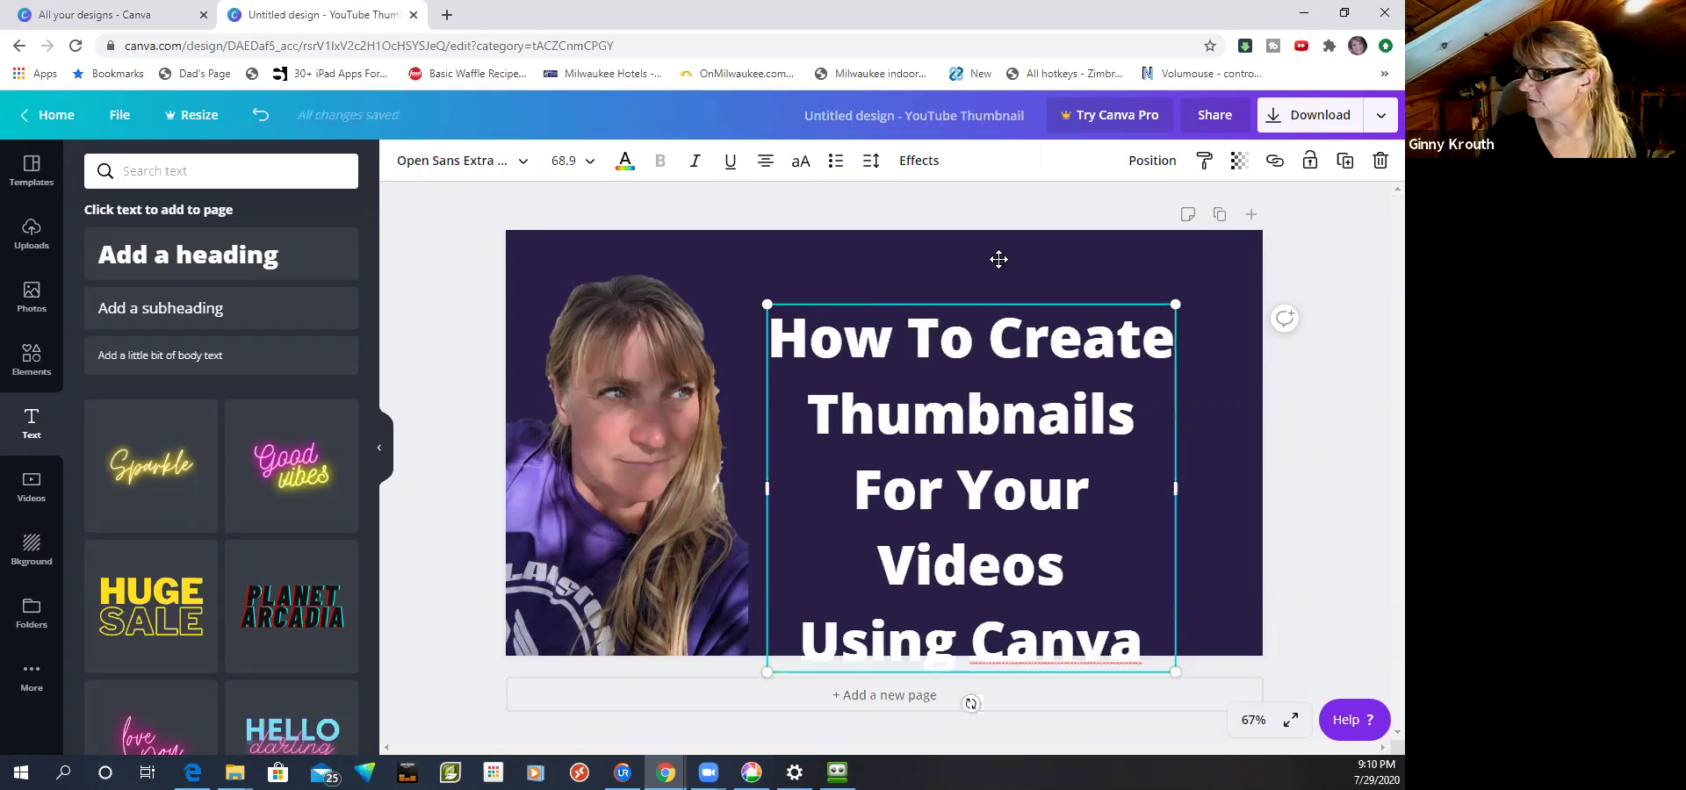
{"action": "left_click_drag", "start_coordinate": [998, 259], "coordinate": [989, 211]}
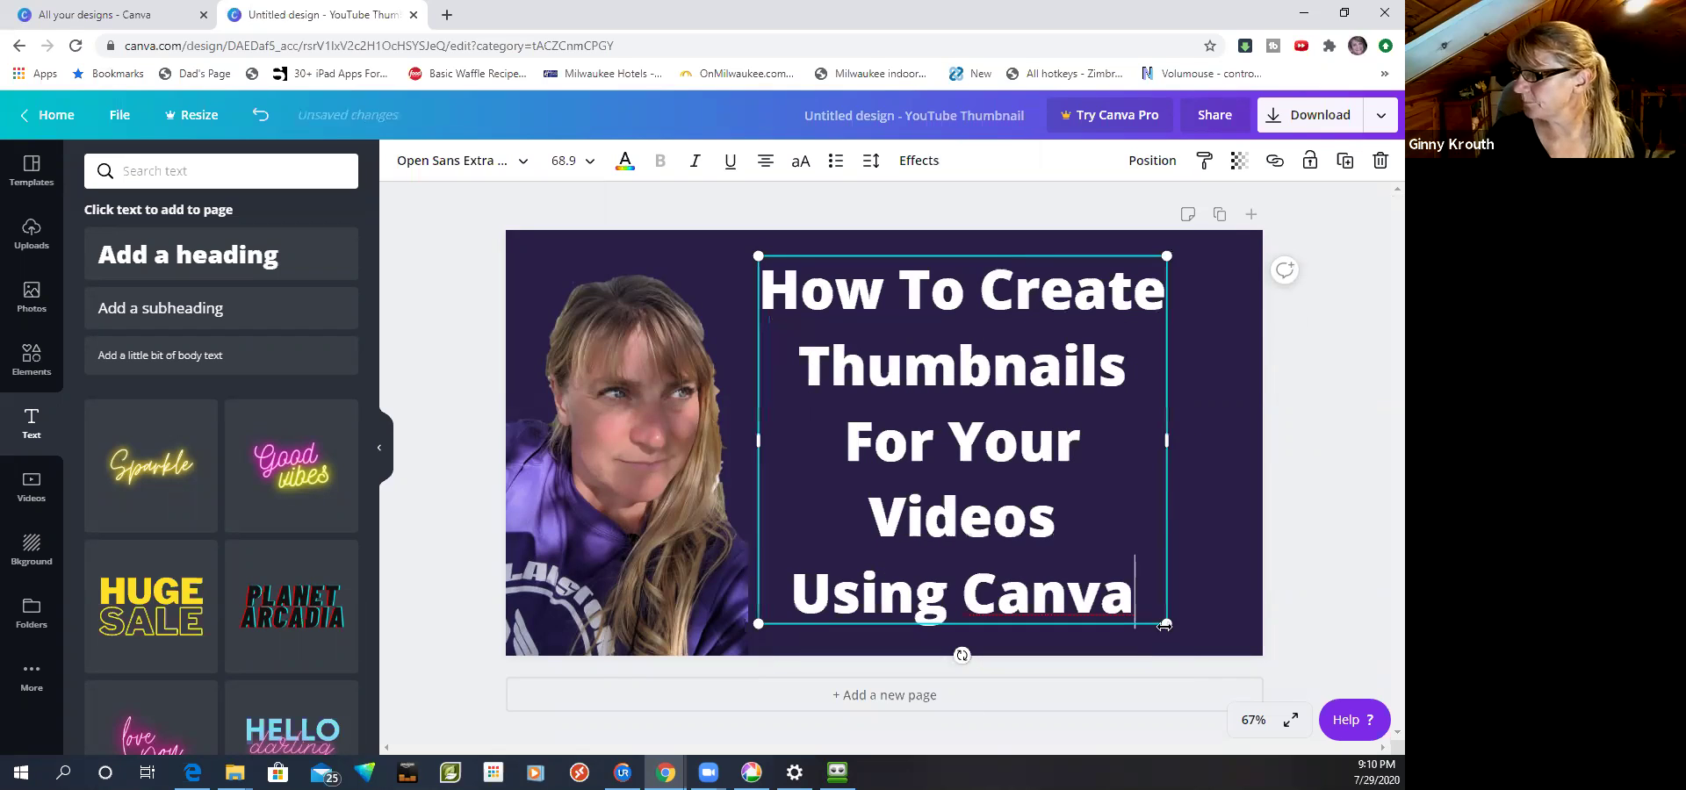
{"action": "left_click_drag", "start_coordinate": [1239, 624], "coordinate": [1242, 624]}
- Duplicate the heading, color the copy black and send it behind the white text
{"action": "left_click", "coordinate": [1342, 162]}
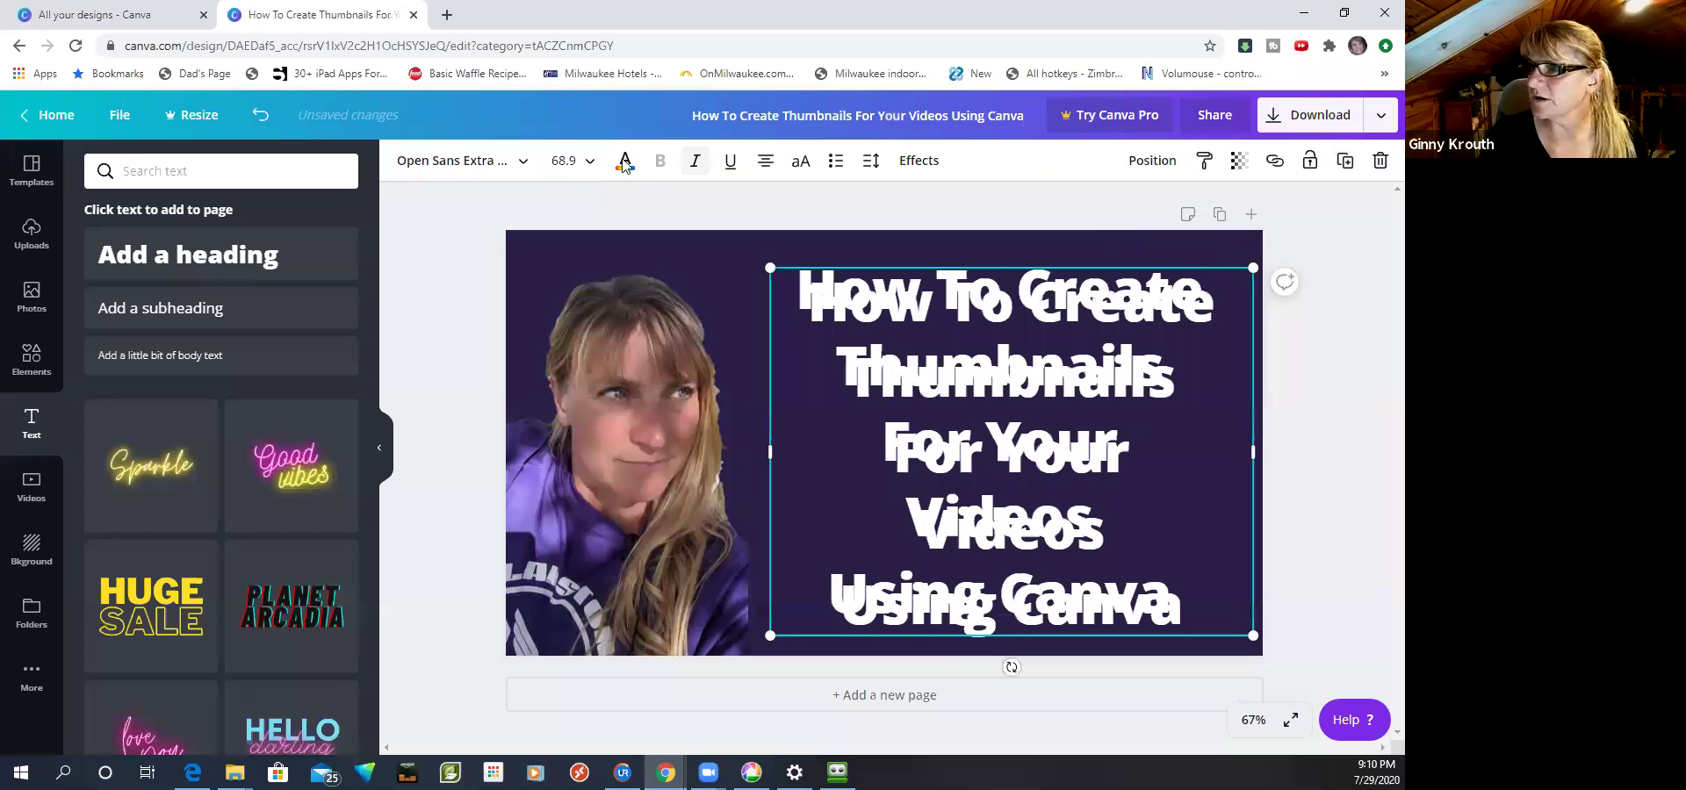
{"action": "left_click", "coordinate": [624, 163]}
{"action": "left_click", "coordinate": [138, 423]}
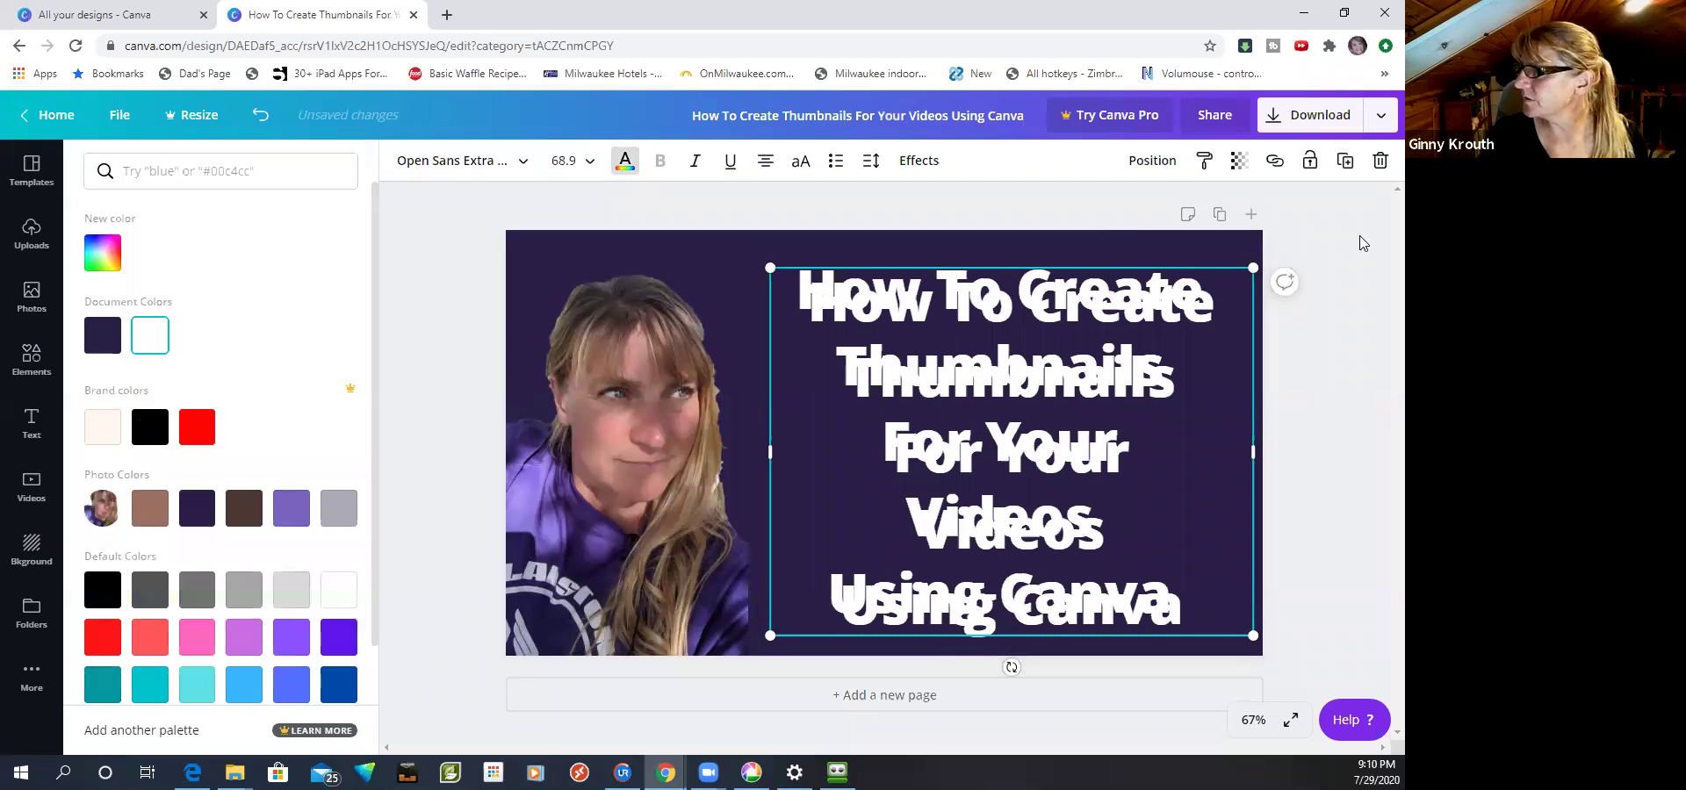
{"action": "left_click", "coordinate": [1150, 162]}
{"action": "left_click", "coordinate": [1087, 215]}
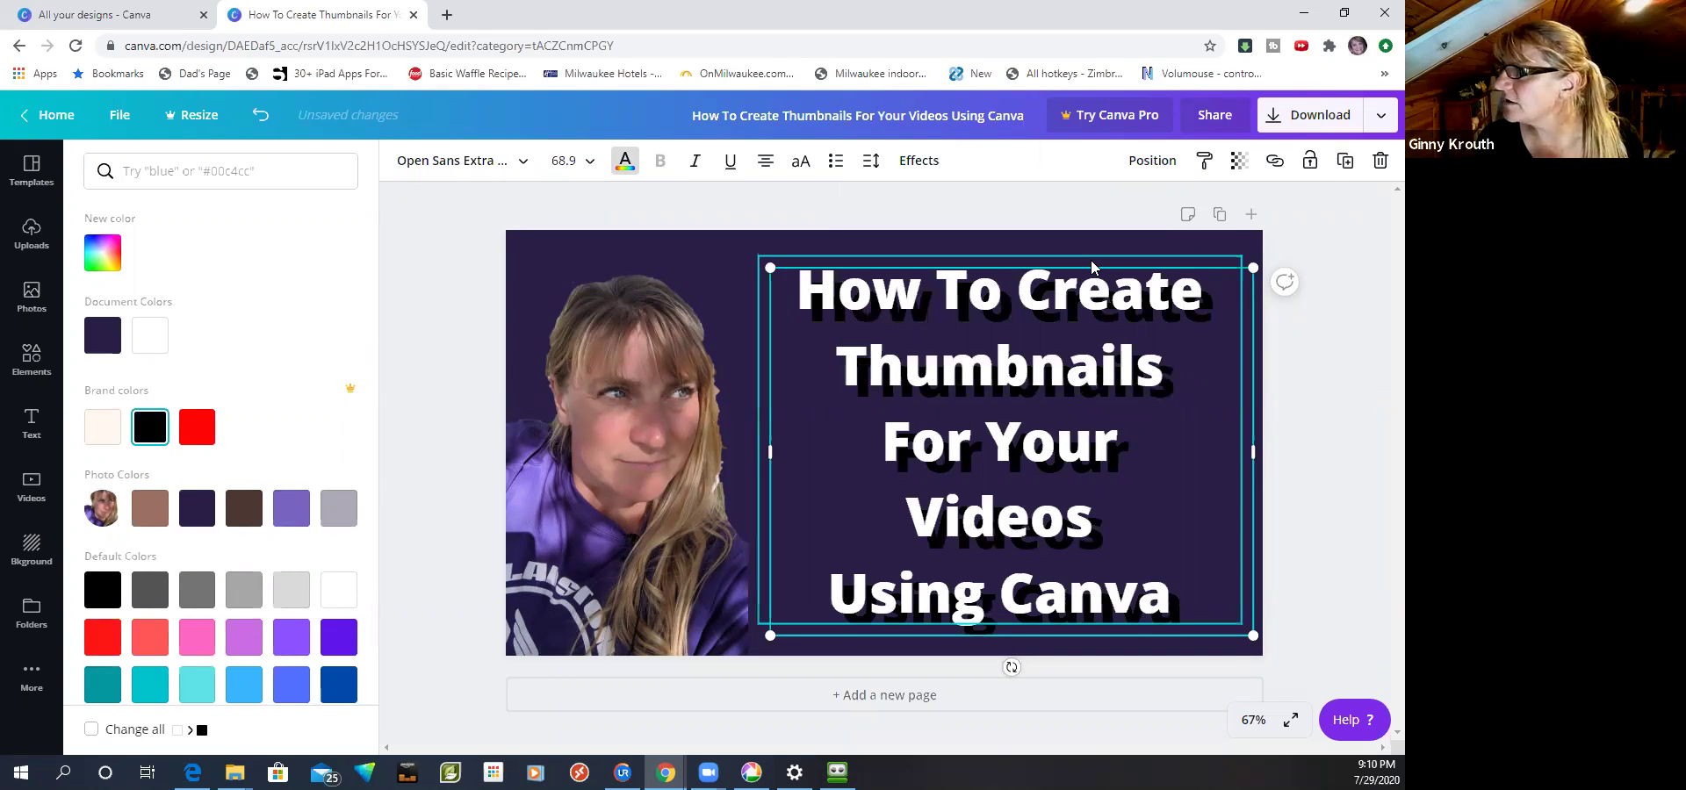
- Nudge the black copy so it outlines the upper-left edges of the white heading
{"action": "key", "text": "shift+Left"}
{"action": "key", "text": "shift+Left"}
{"action": "key", "text": "shift+Left"}
{"action": "key", "text": "shift+Up"}
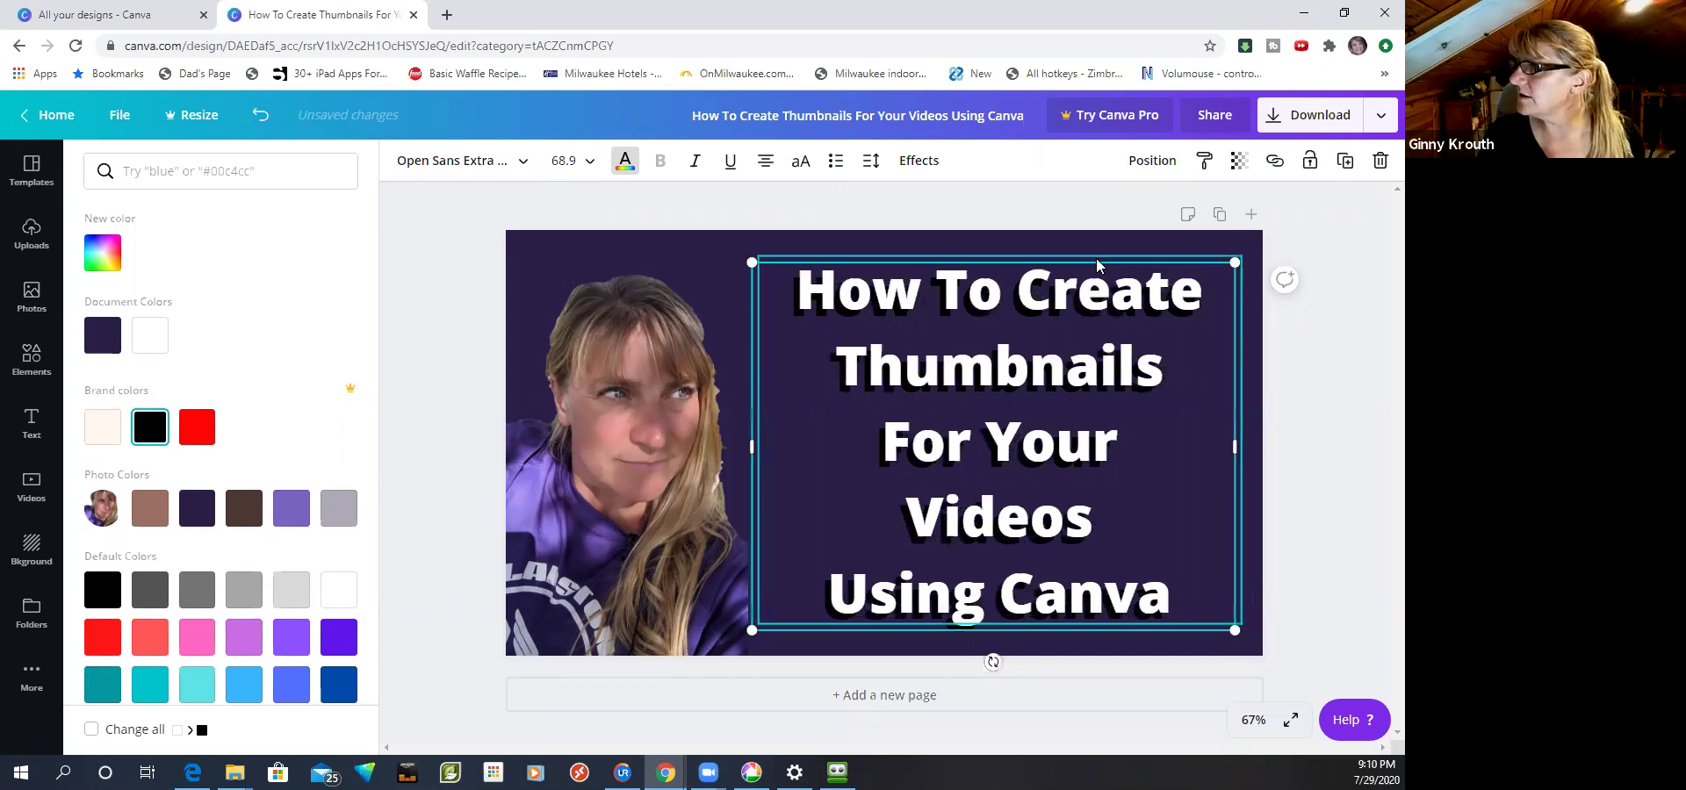
{"action": "key", "text": "shift+Up"}
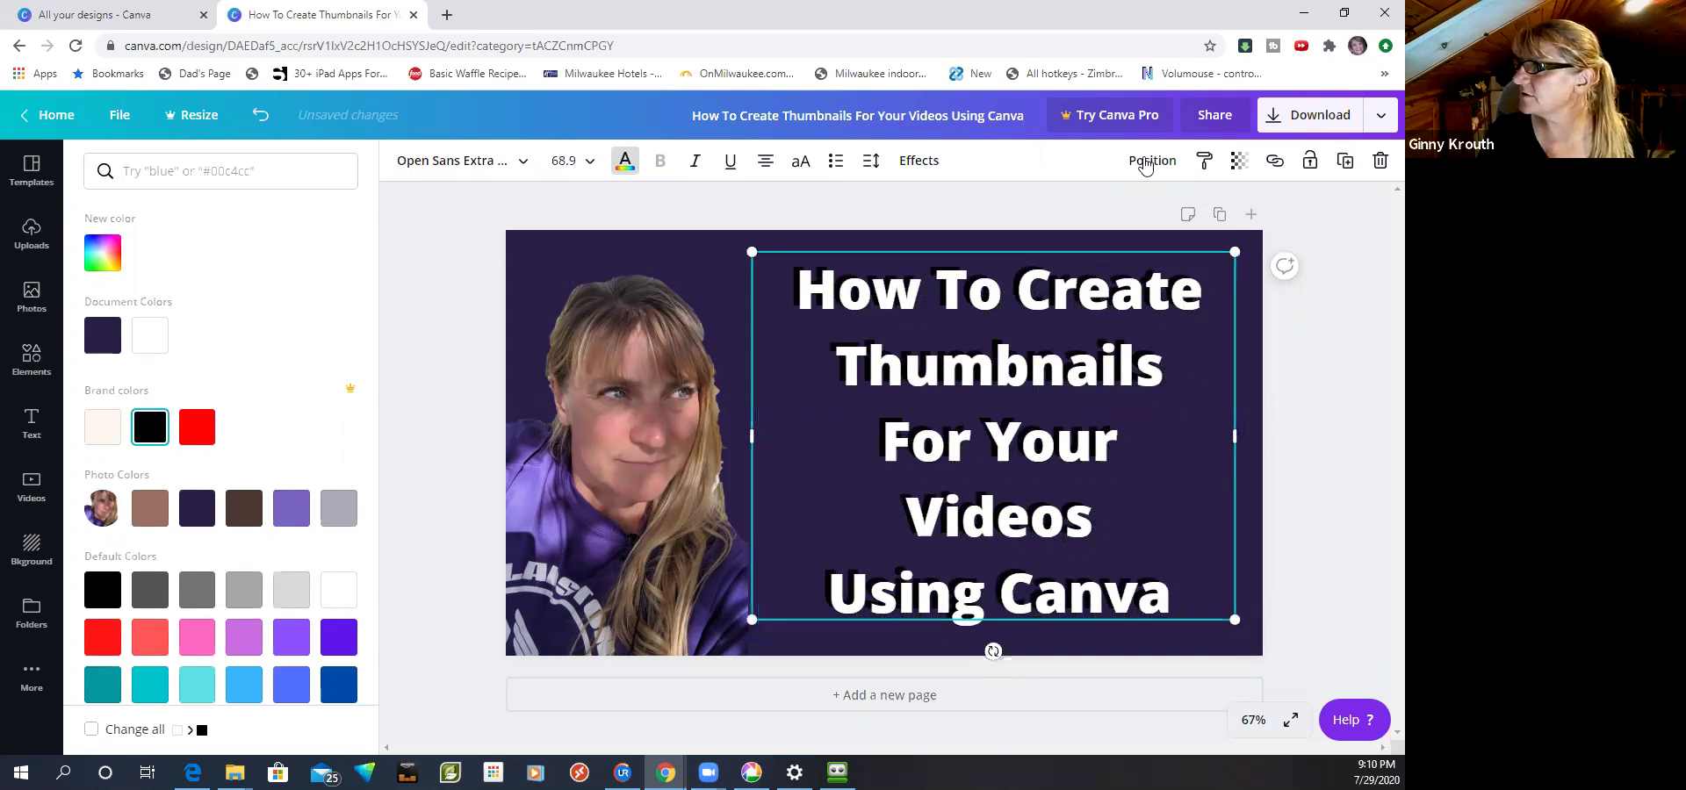
- Duplicate the black copy, send it behind the white heading and nudge it to outline the upper-right edges of the letters
{"action": "key", "text": "shift+Right"}
{"action": "key", "text": "shift+Right"}
{"action": "key", "text": "shift+Down"}
{"action": "key", "text": "shift+Down"}
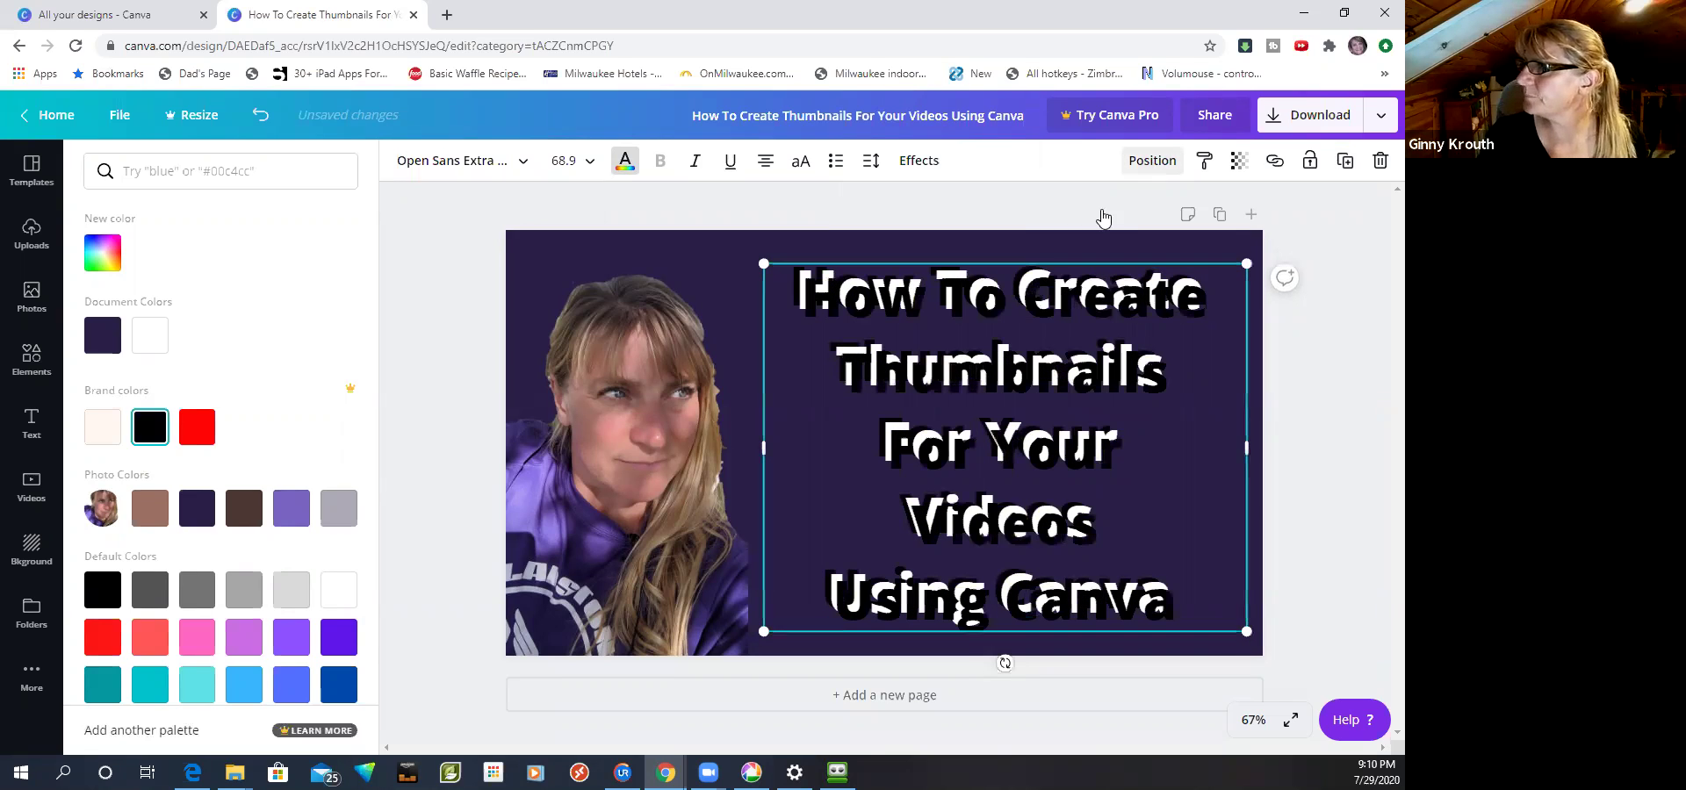
{"action": "left_click", "coordinate": [1137, 163]}
{"action": "key", "text": "ctrl+bracketleft"}
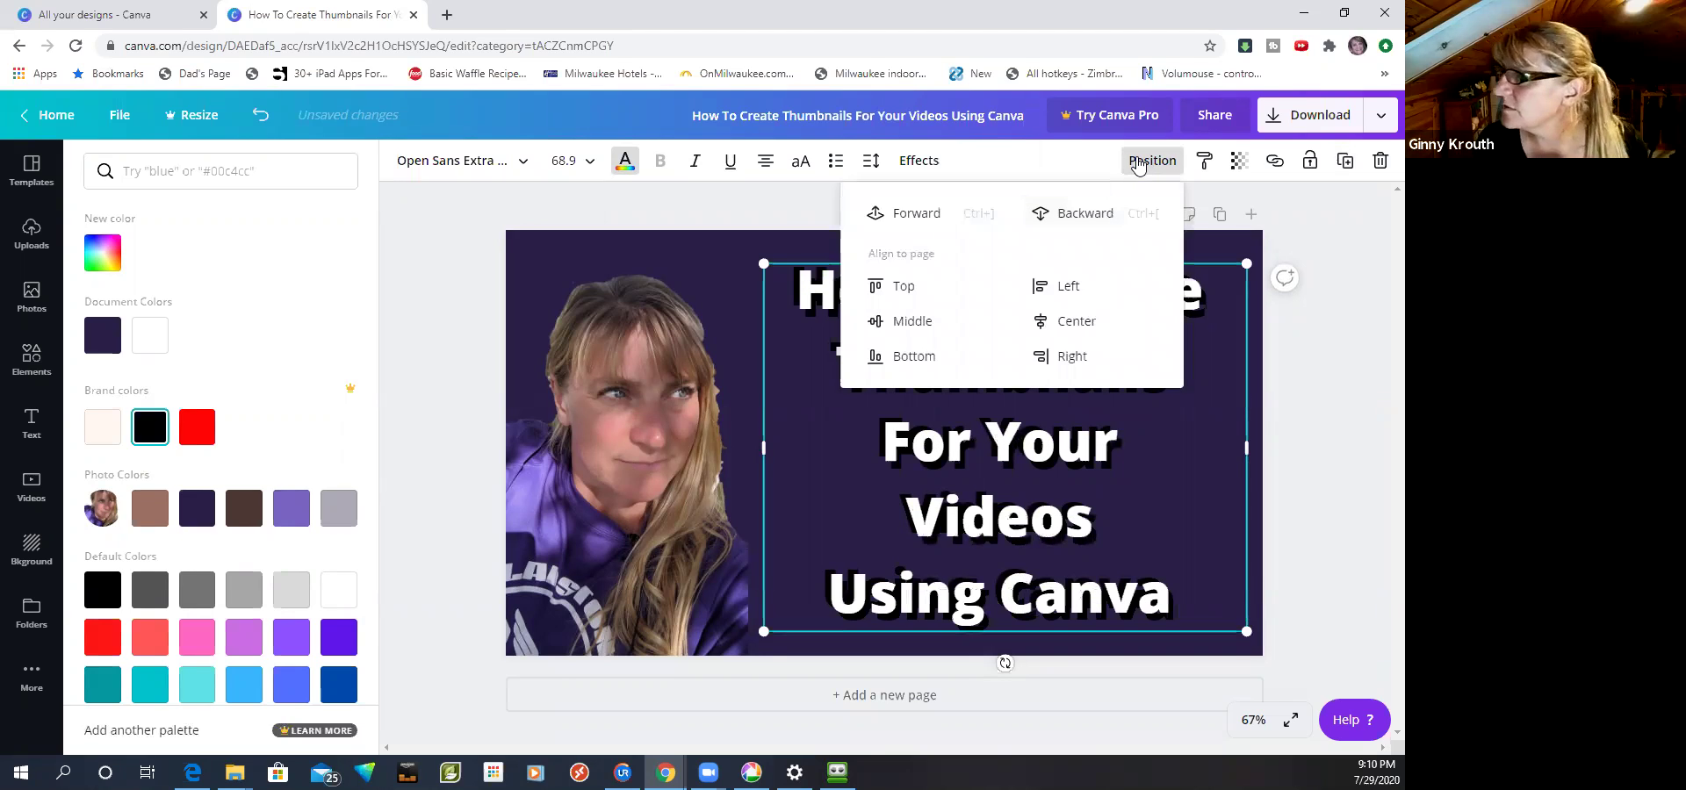
{"action": "left_click", "coordinate": [1138, 163]}
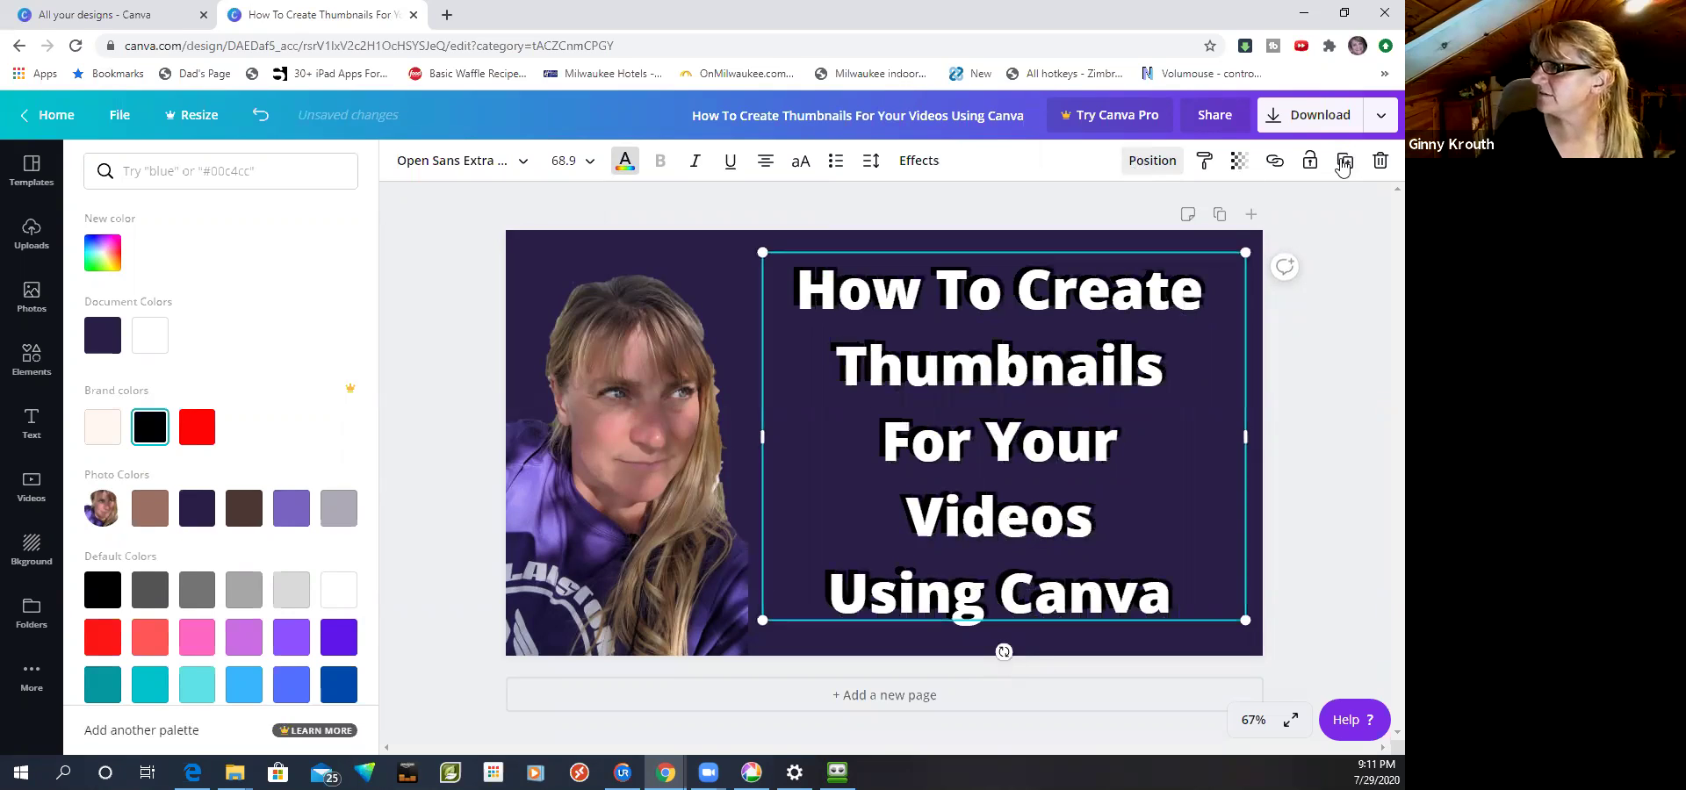
- Duplicate the upper-right black copy again and send the new copy behind the white heading
{"action": "key", "text": "ctrl+d"}
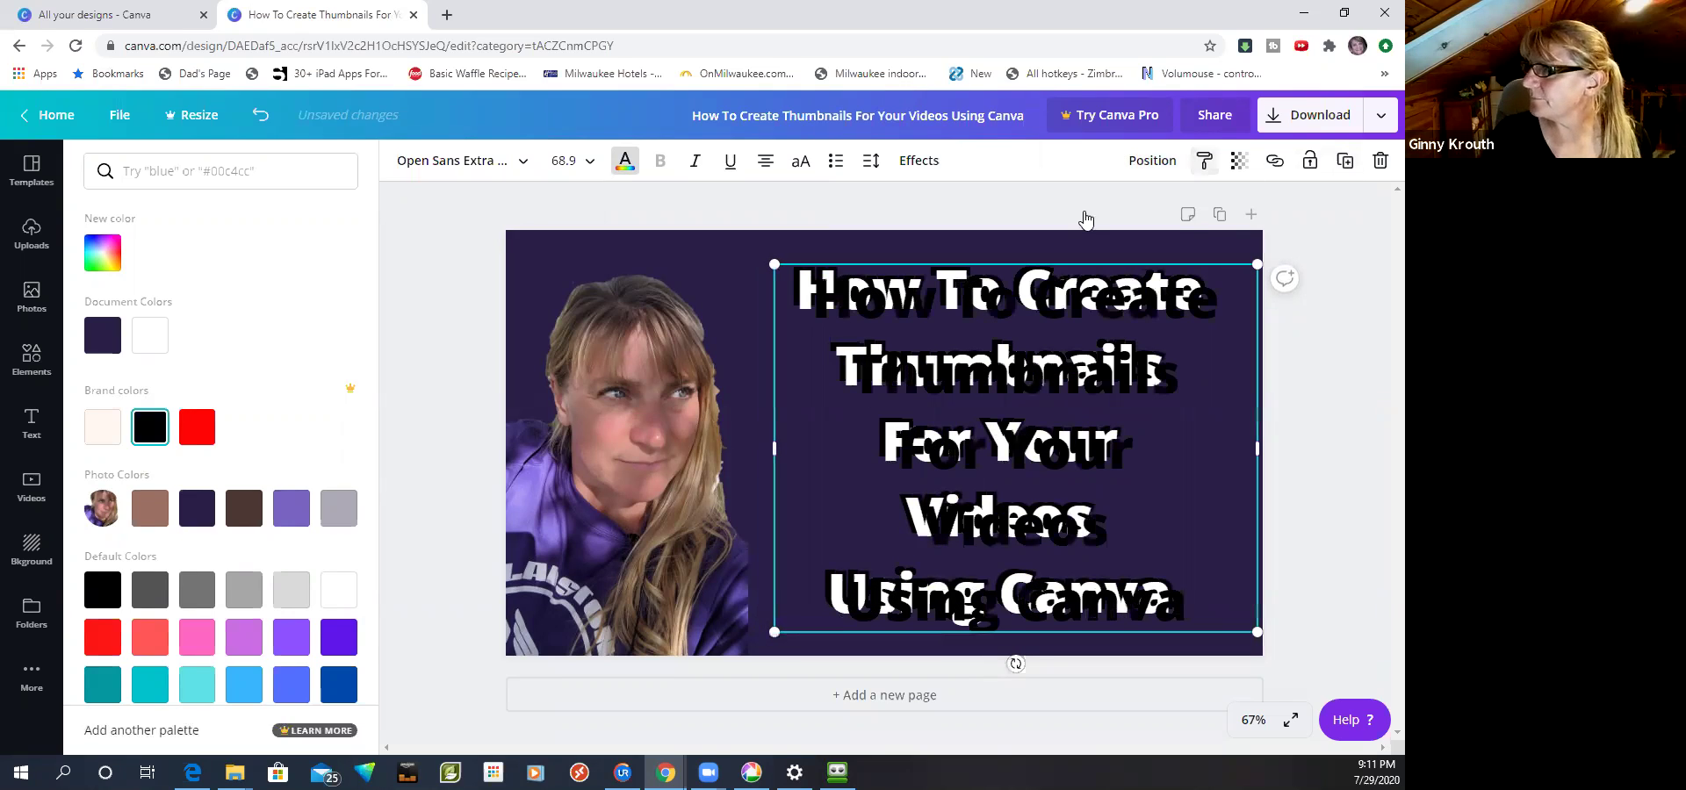
{"action": "left_click", "coordinate": [1150, 160]}
{"action": "left_click", "coordinate": [1142, 166]}
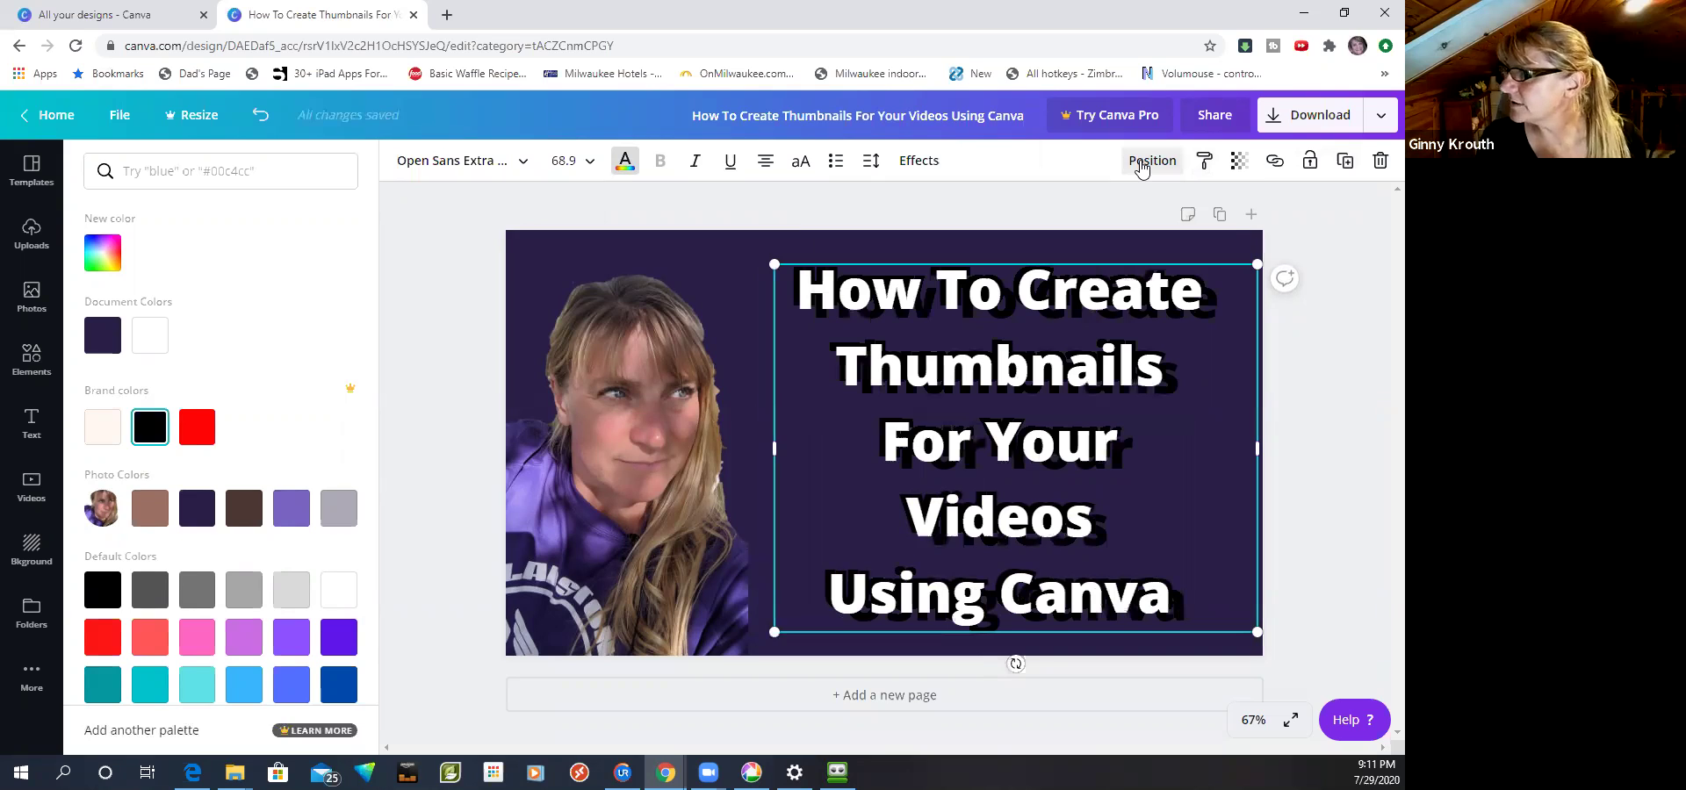
- Nudge the newest black copy left and slightly up so it outlines the lower-left edges of the white letters
{"action": "key", "text": "shift+Left"}
{"action": "key", "text": "shift+Left"}
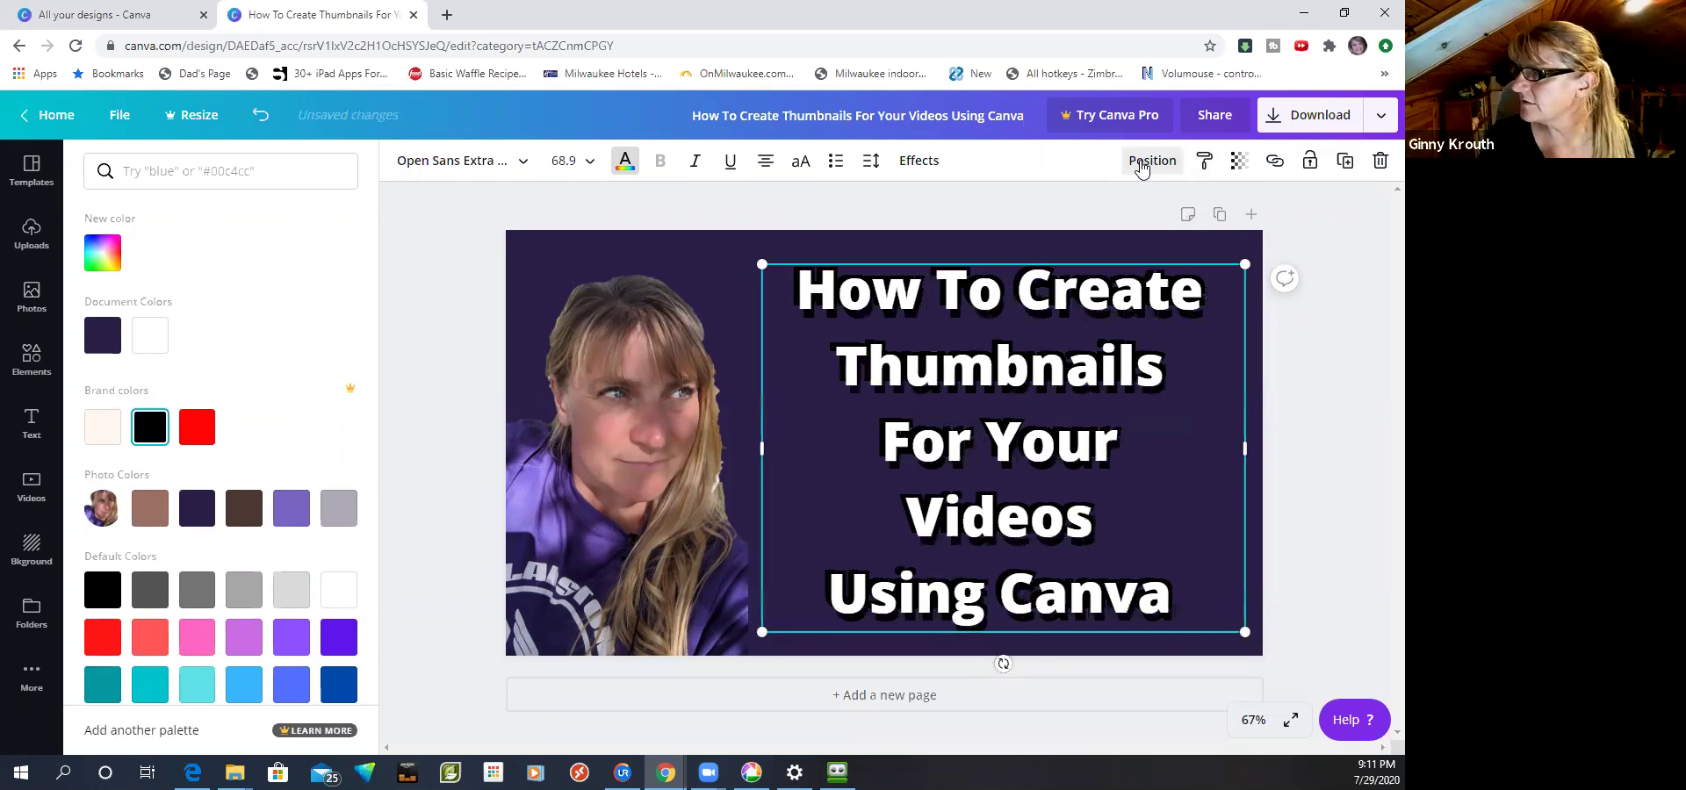
{"action": "key", "text": "shift+Left"}
{"action": "key", "text": "Left"}
{"action": "key", "text": "Left"}
{"action": "key", "text": "Left"}
{"action": "key", "text": "Left"}
{"action": "key", "text": "Left"}
{"action": "key", "text": "Left"}
{"action": "key", "text": "Up"}
{"action": "key", "text": "Up"}
{"action": "key", "text": "Up"}
{"action": "key", "text": "Up"}
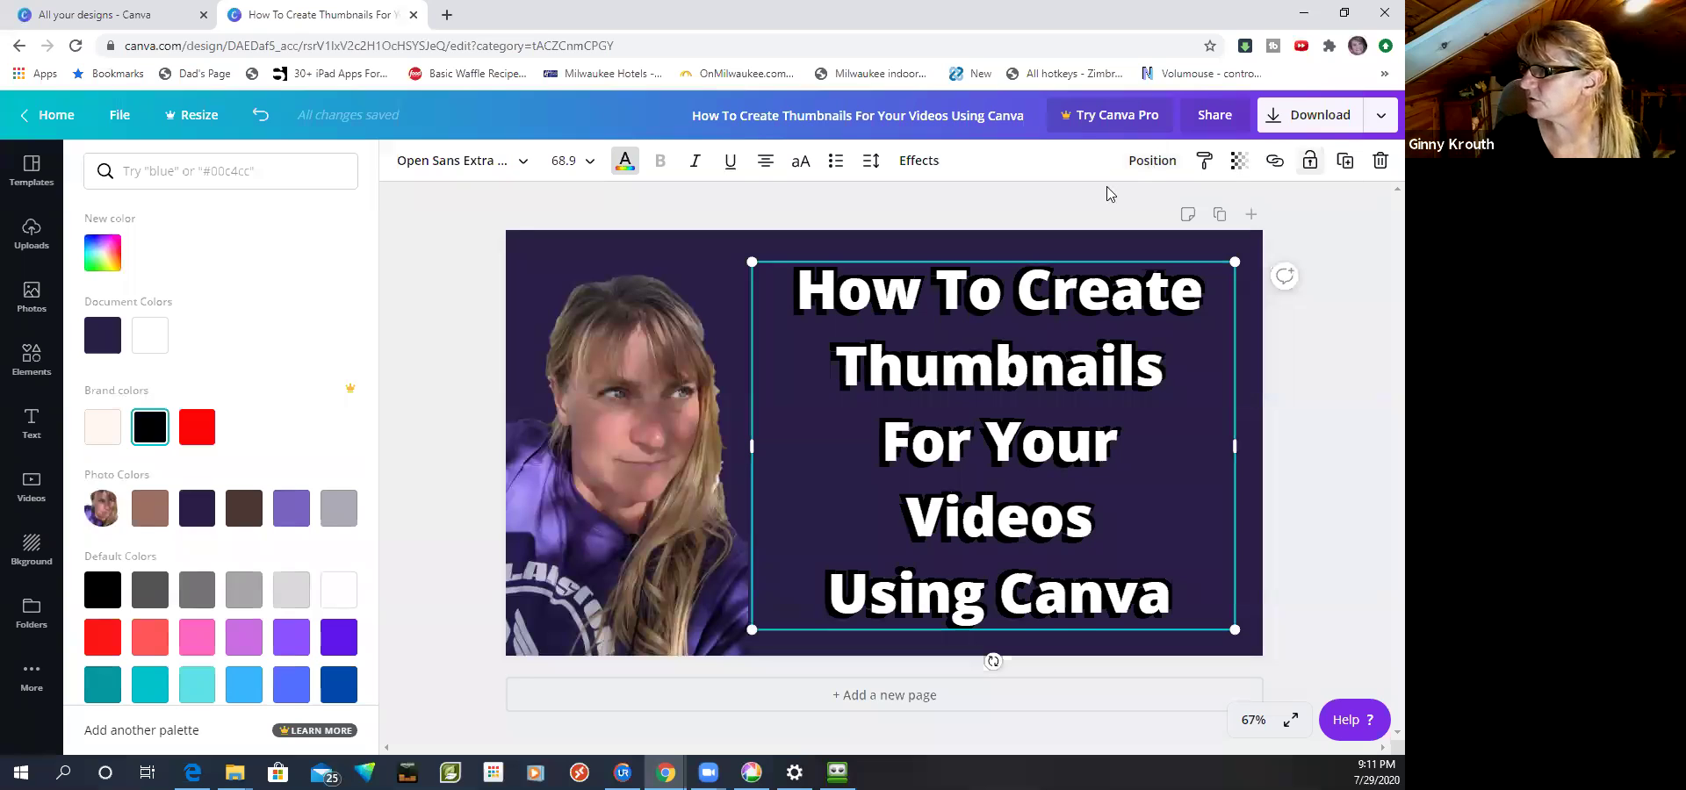
- Duplicate the lower-left black copy of the heading and send the new copy behind the white heading
{"action": "key", "text": "shift+Right"}
{"action": "key", "text": "shift+Right"}
{"action": "key", "text": "shift+Down"}
{"action": "key", "text": "shift+Down"}
{"action": "left_click", "coordinate": [1161, 161]}
{"action": "left_click", "coordinate": [1163, 161]}
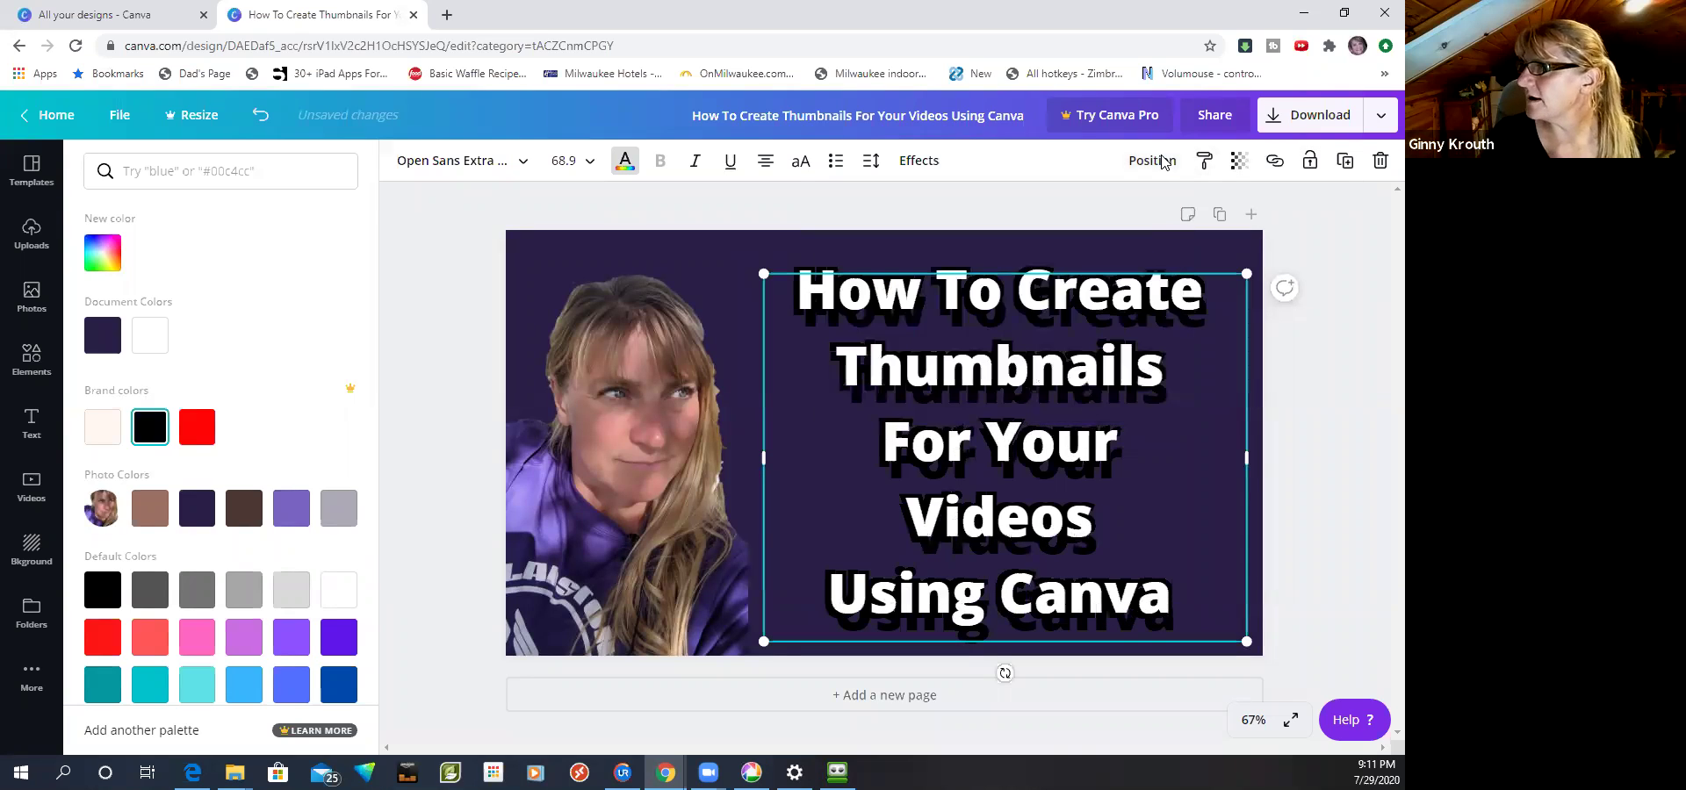
- Nudge the newest black copy up and slightly right so it outlines the upper-right edges of the white letters
{"action": "key", "text": "shift+Up"}
{"action": "key", "text": "shift+Up"}
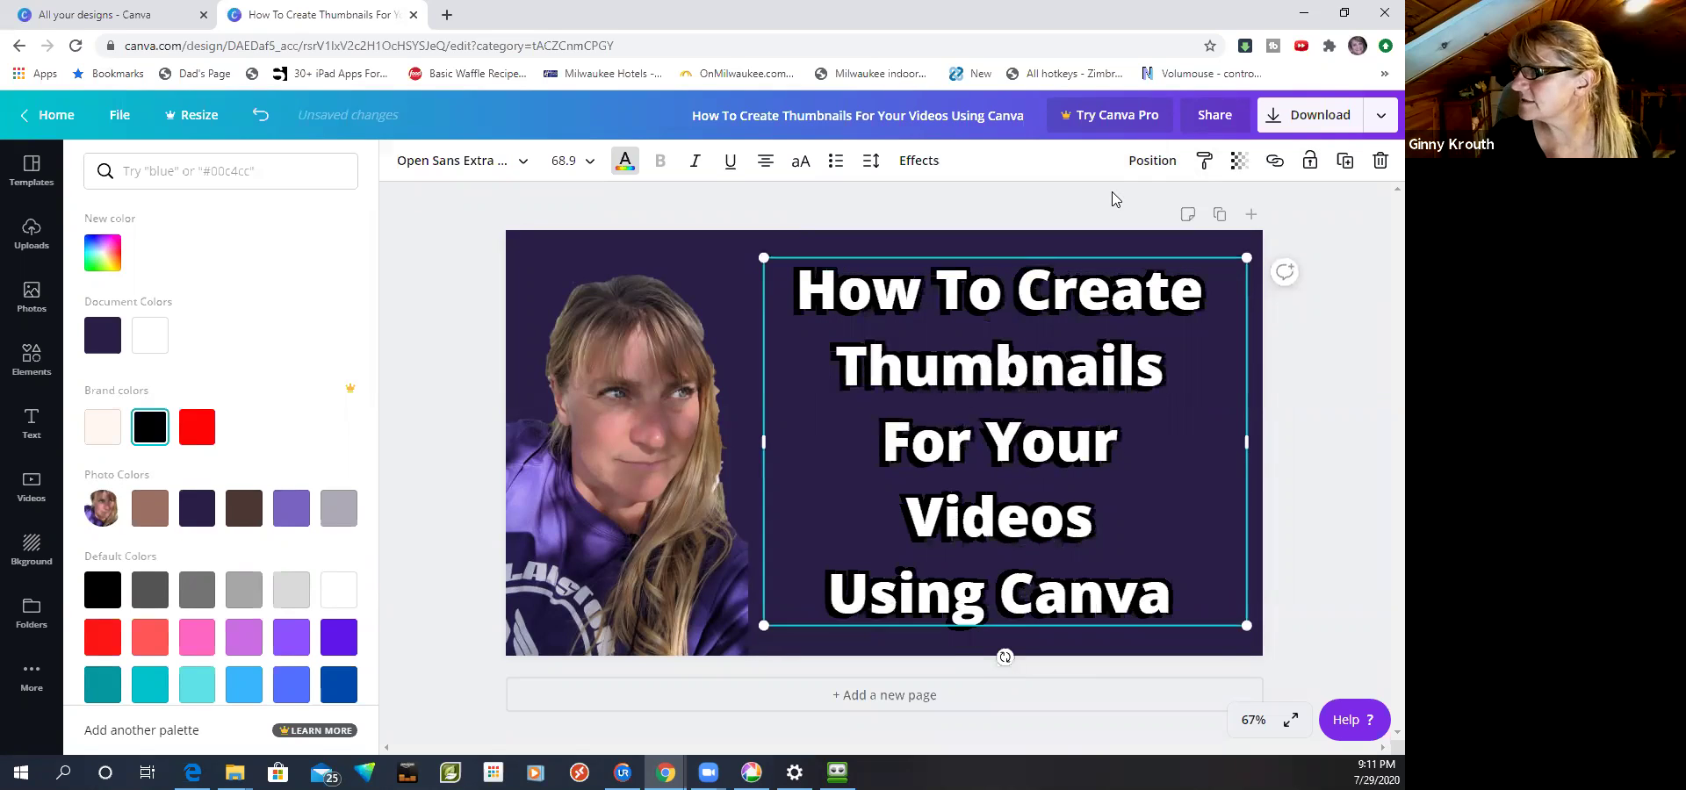
{"action": "key", "text": "Up"}
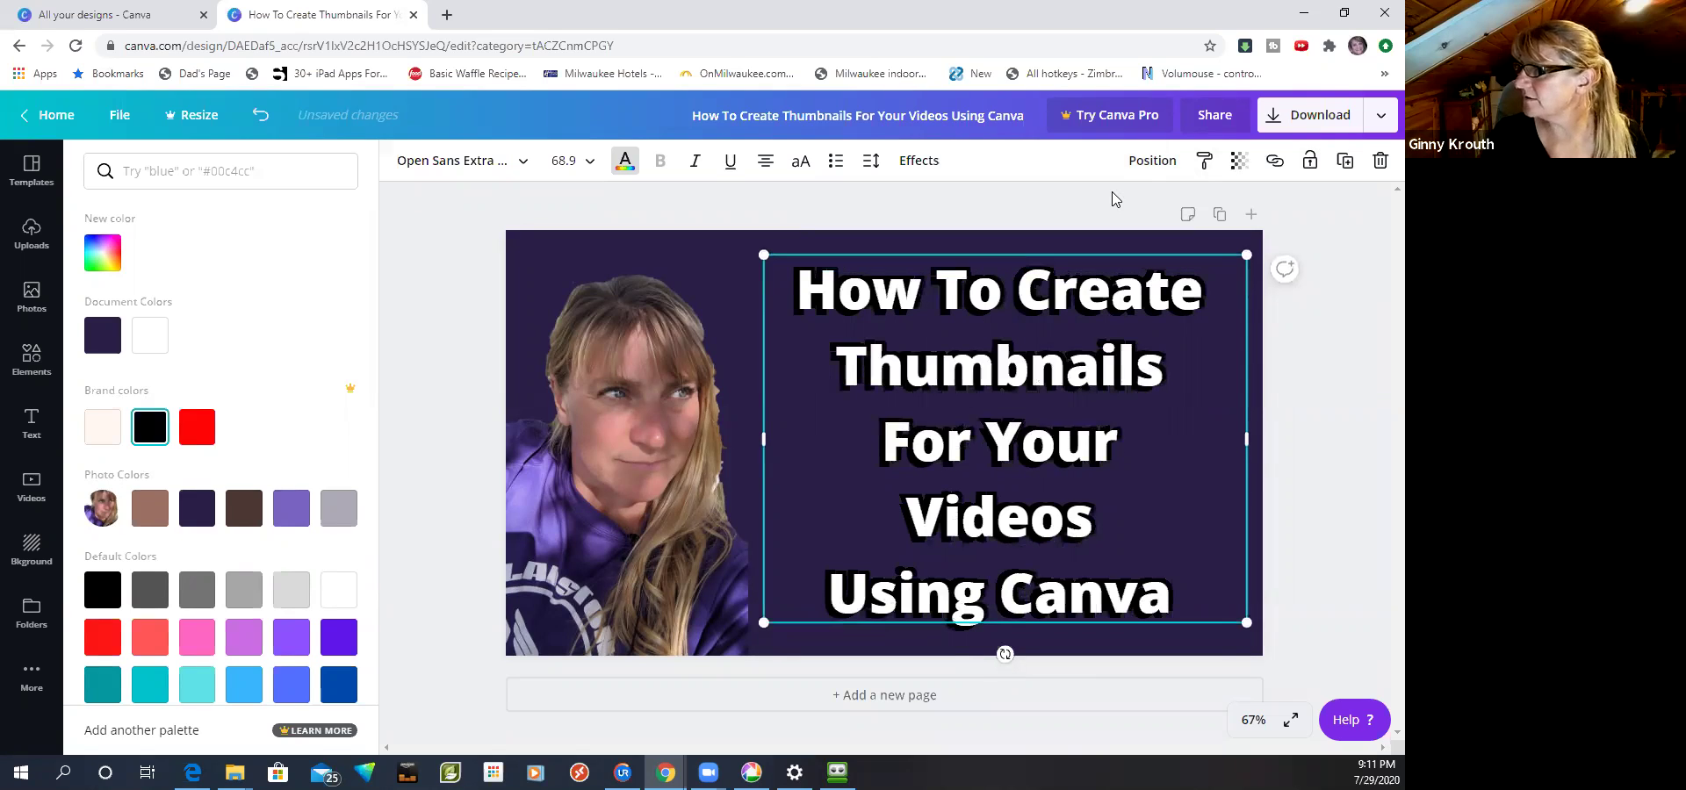
{"action": "key", "text": "Right"}
{"action": "key", "text": "Up"}
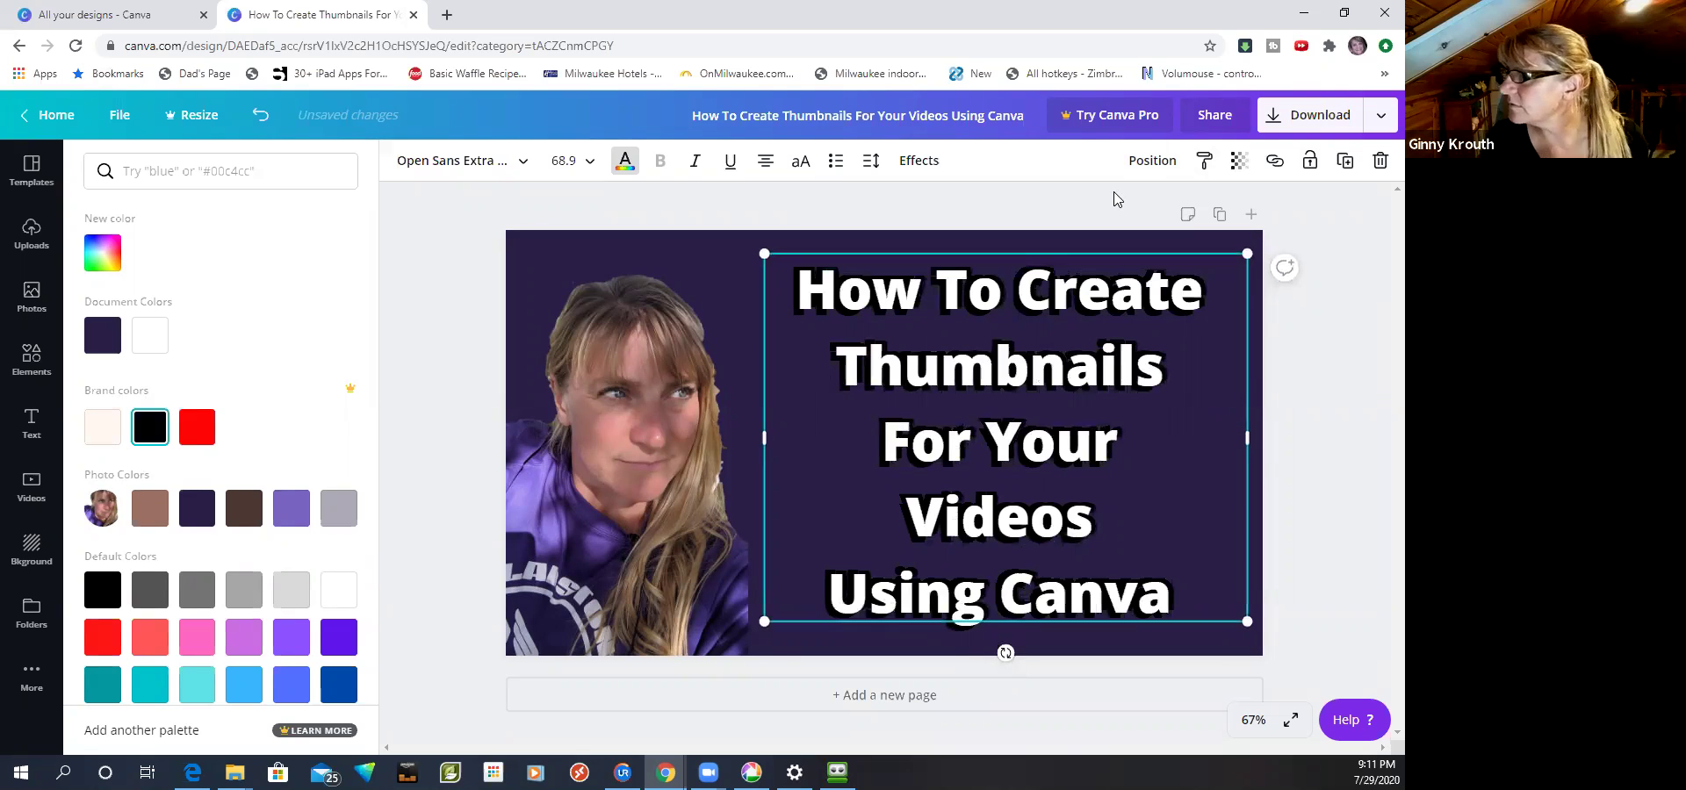
{"action": "key", "text": "Up"}
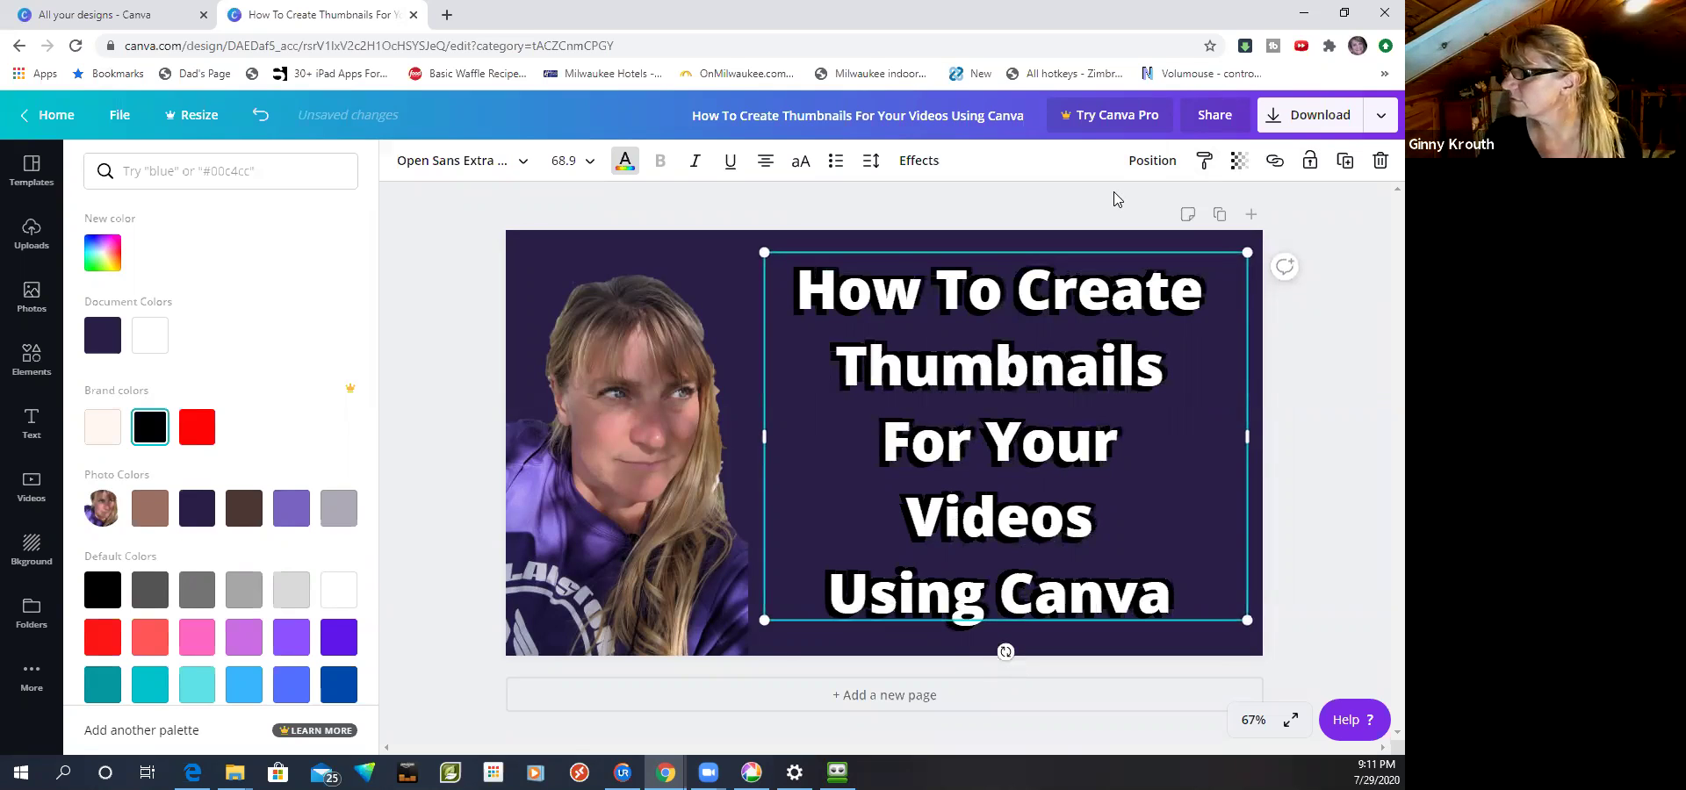
{"action": "key", "text": "Right"}
{"action": "key", "text": "Right"}
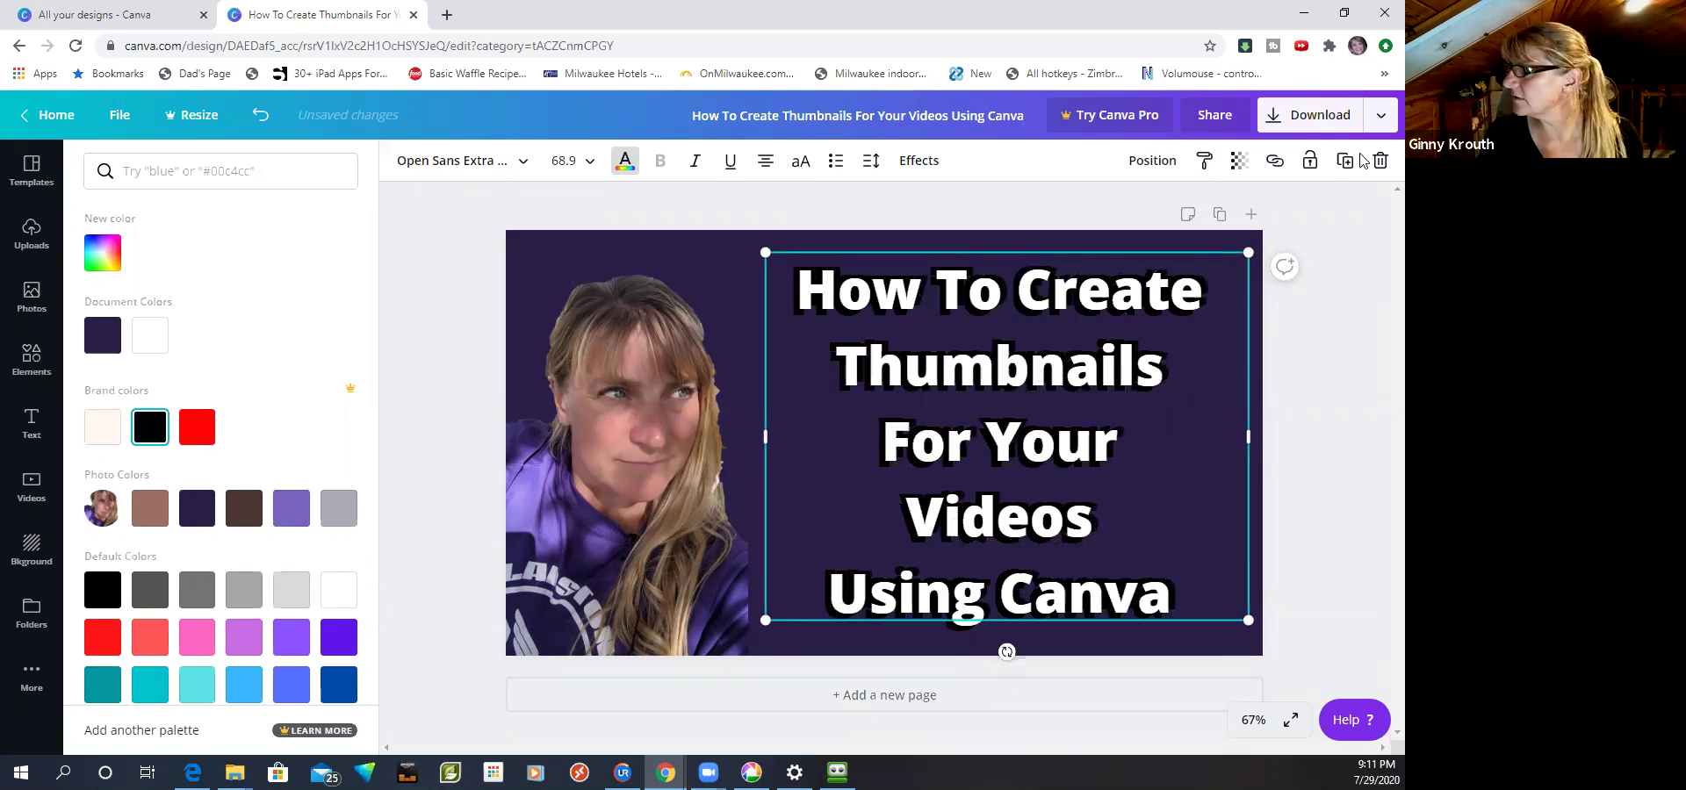
- Duplicate the black copy again, place it behind the white heading and nudge it to outline the lower-right edges of the letters
{"action": "left_click", "coordinate": [1145, 172]}
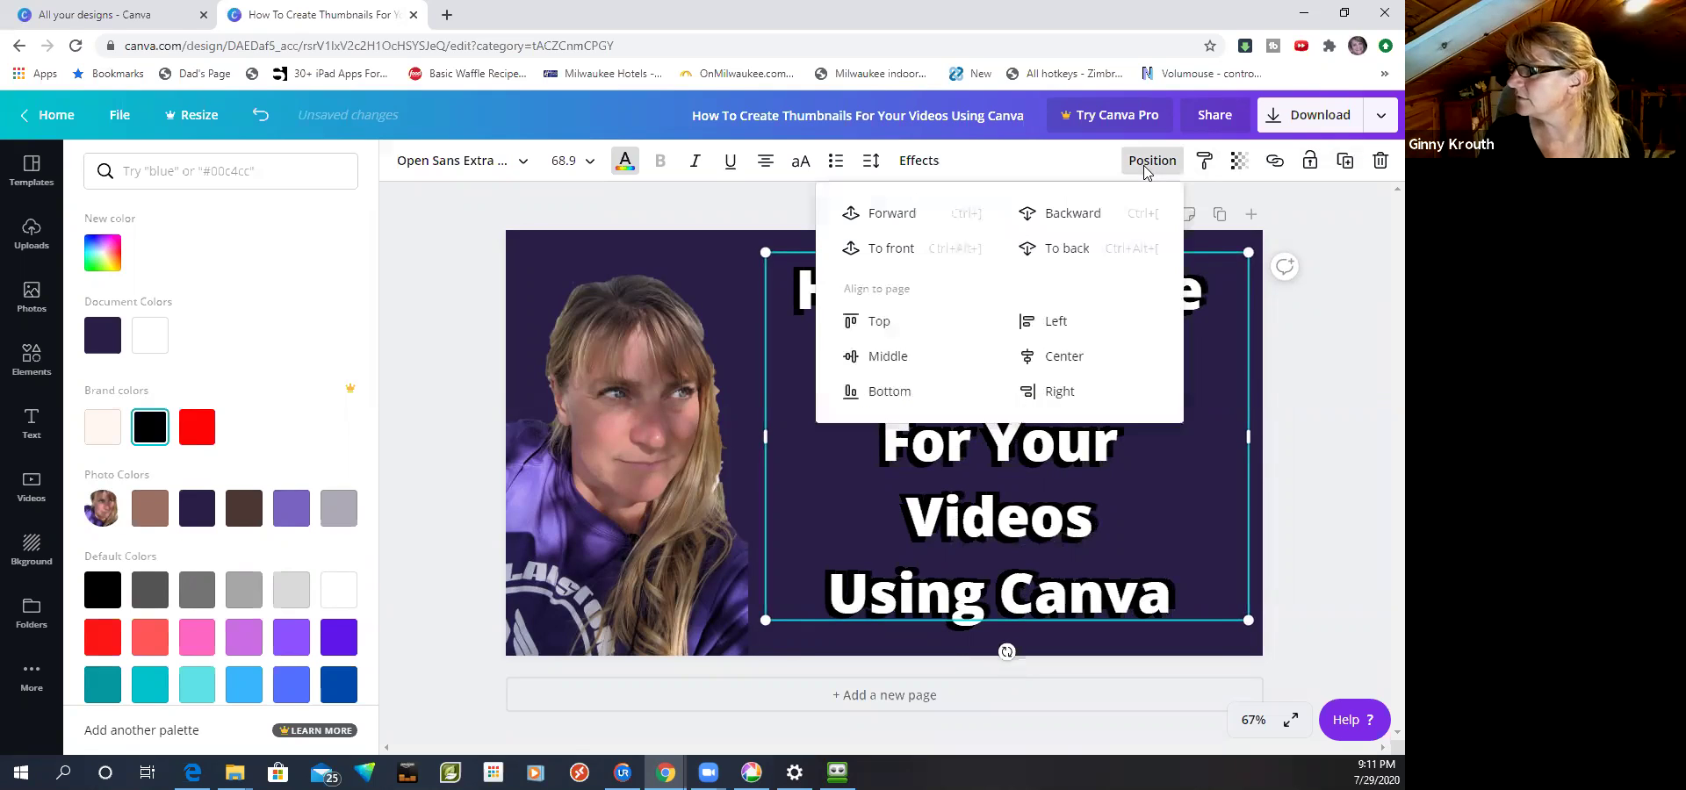
{"action": "left_click", "coordinate": [1144, 175]}
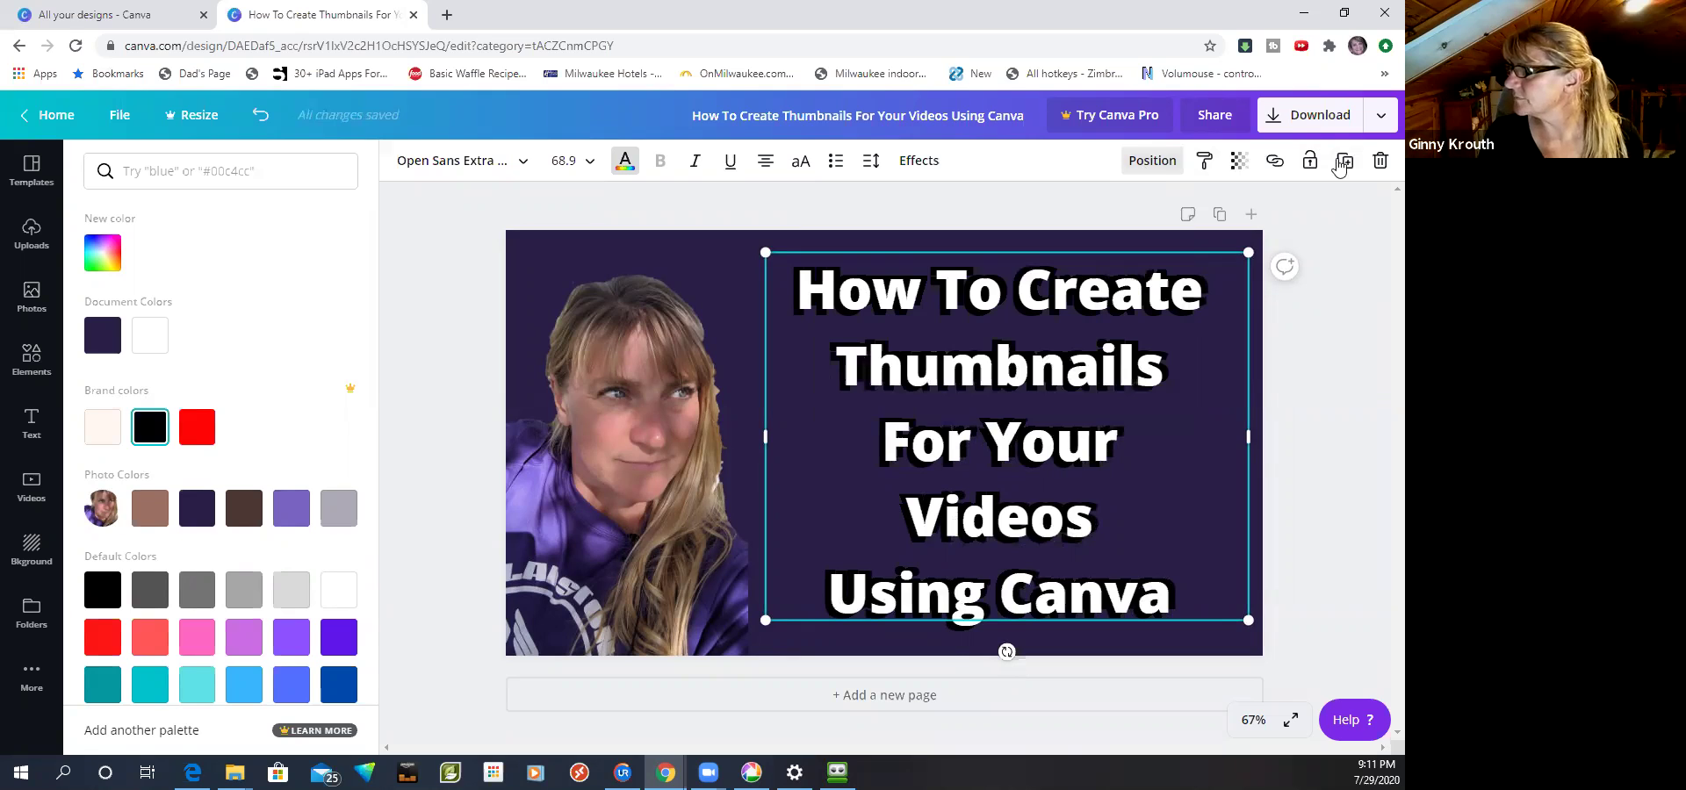
{"action": "left_click", "coordinate": [1150, 162]}
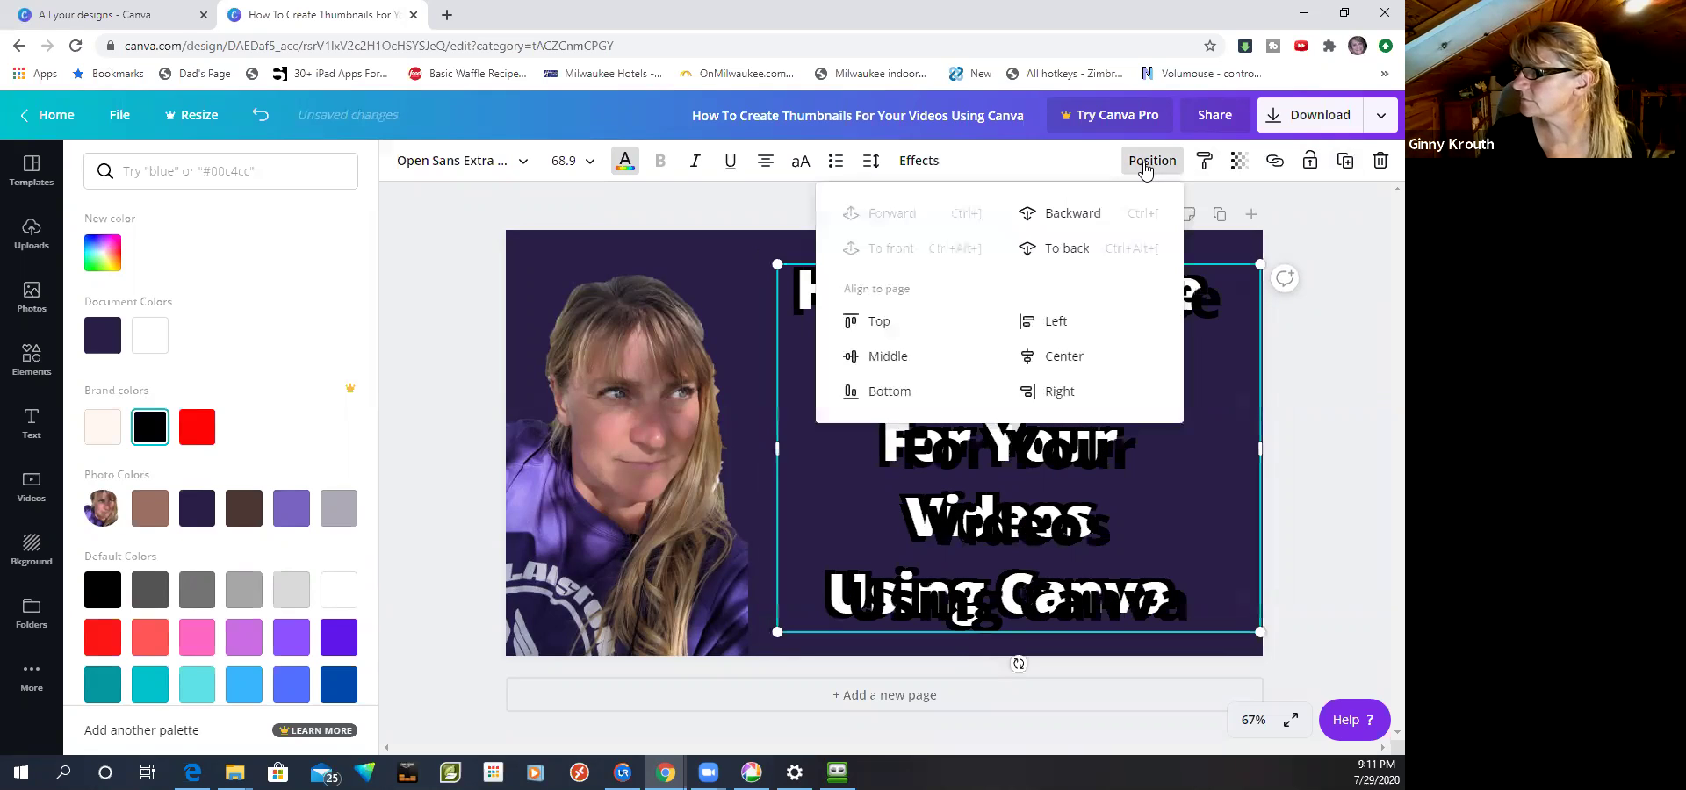
{"action": "left_click", "coordinate": [1151, 163]}
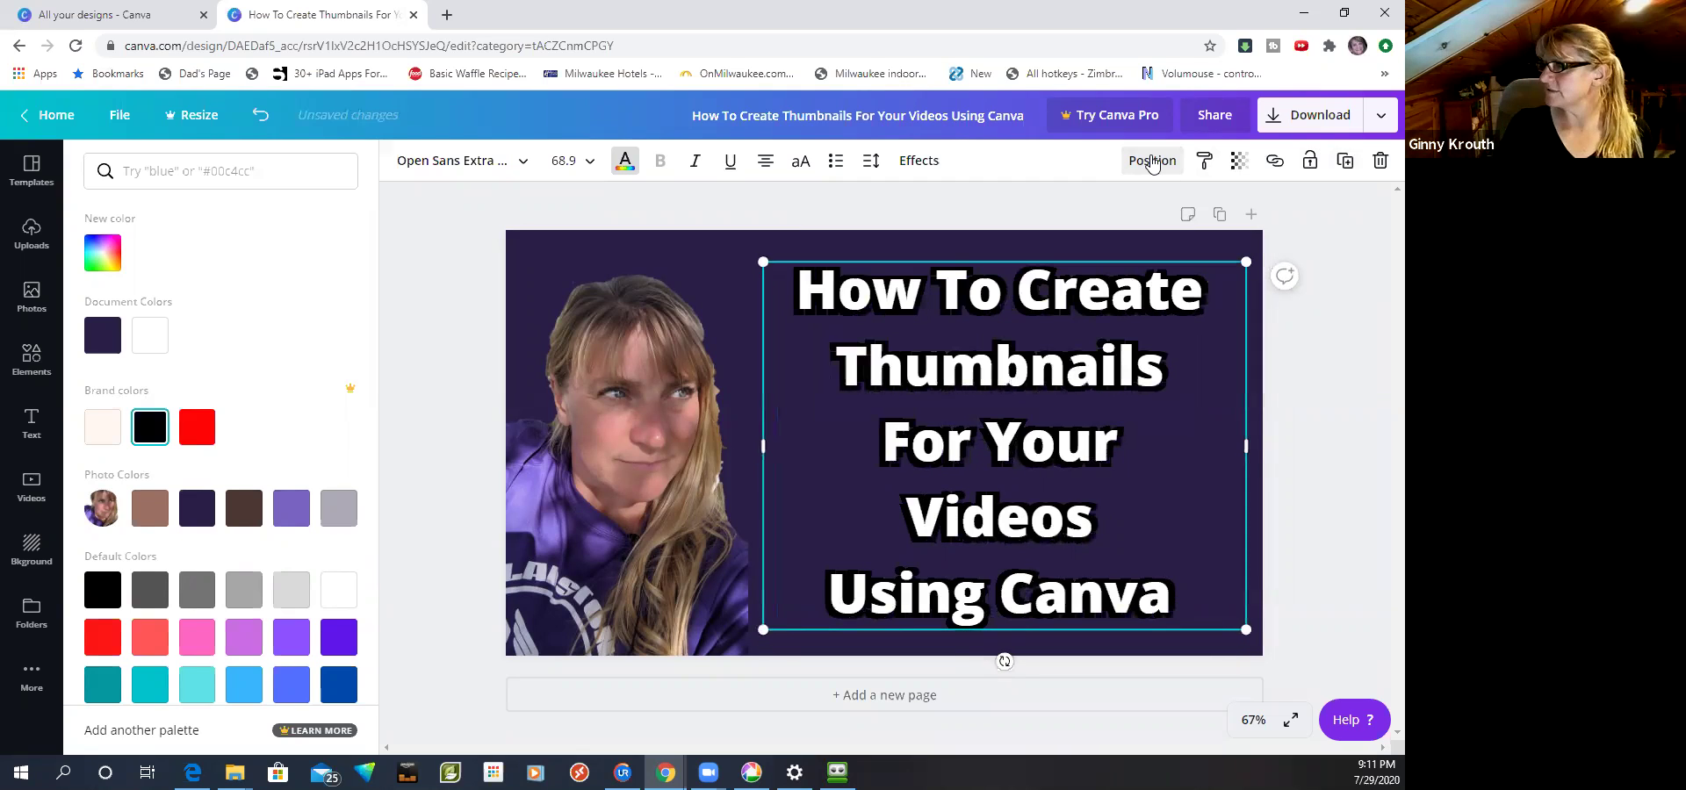
{"action": "left_click", "coordinate": [779, 167]}
{"action": "left_click", "coordinate": [264, 119]}
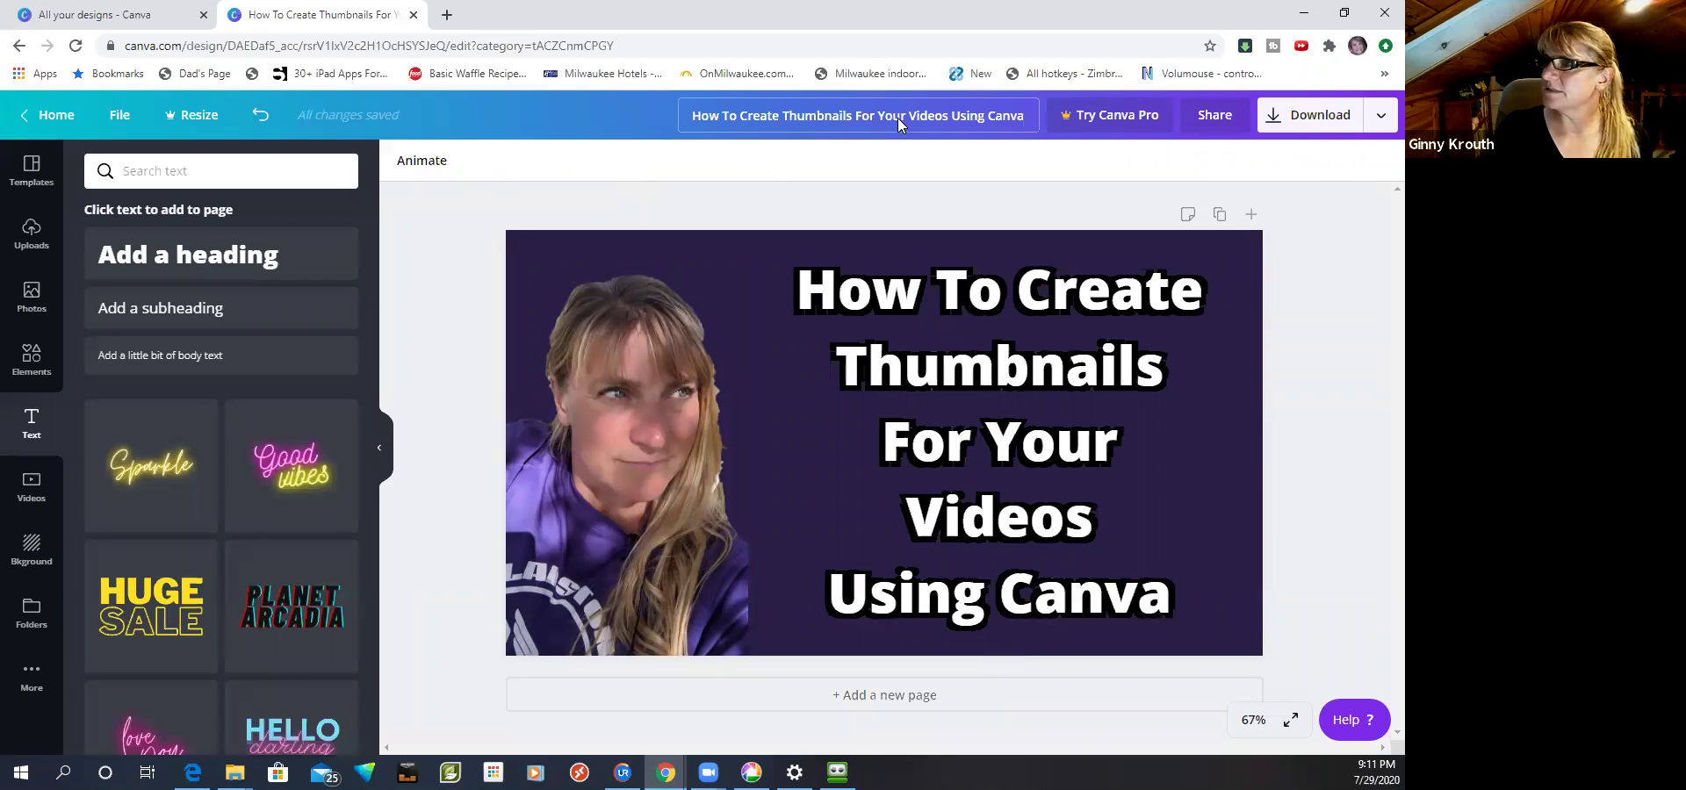
- Return to all designs and make a copy of the "How To Create Thumbnails For Your Videos Using Canva" design
{"action": "left_click", "coordinate": [55, 123]}
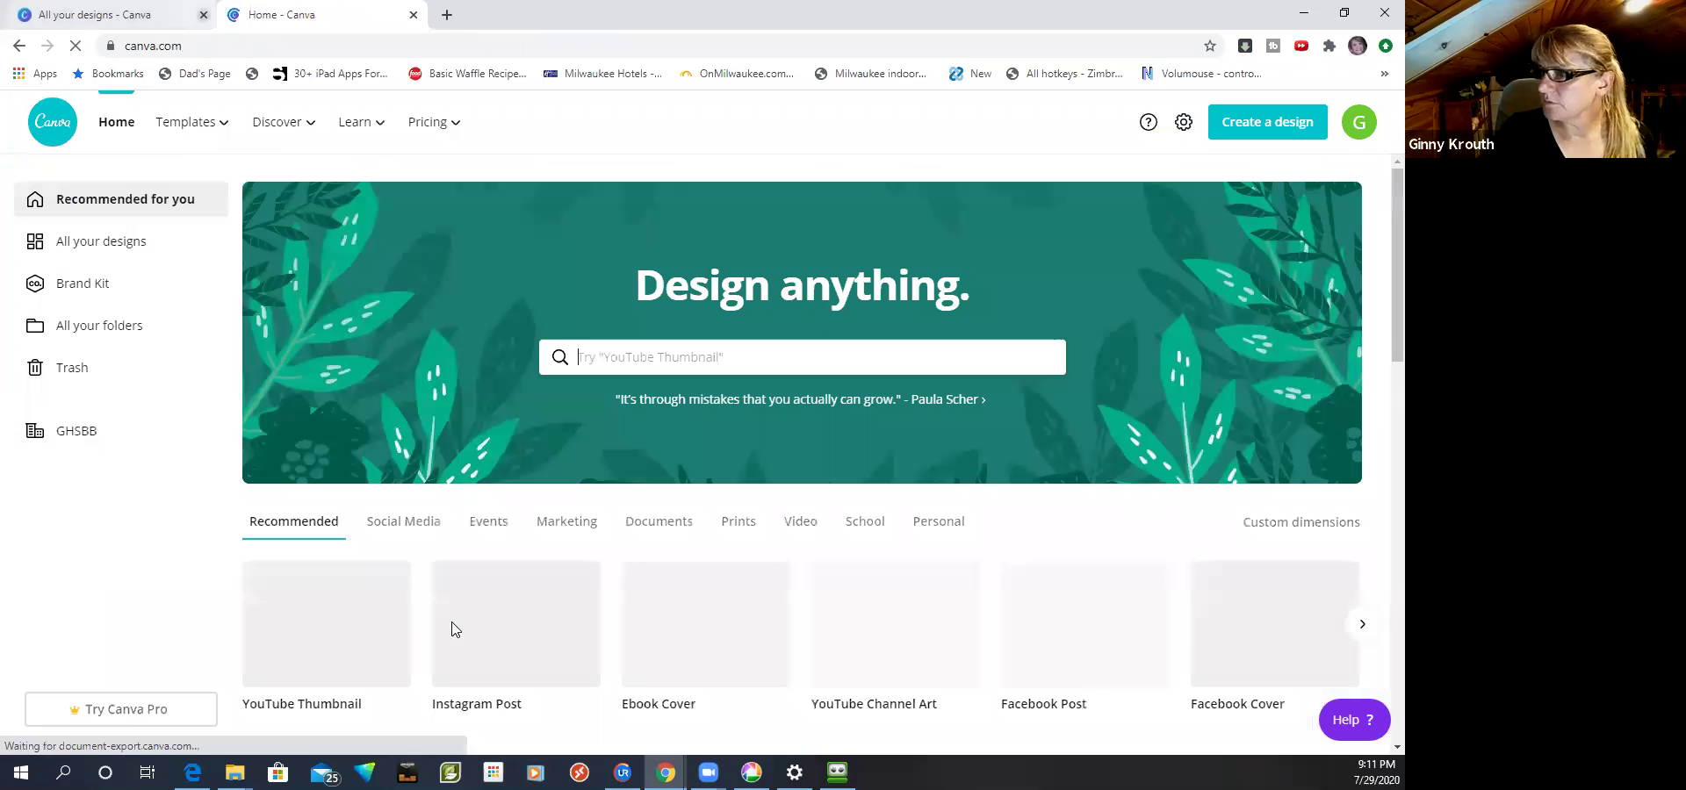
{"action": "left_click", "coordinate": [109, 246]}
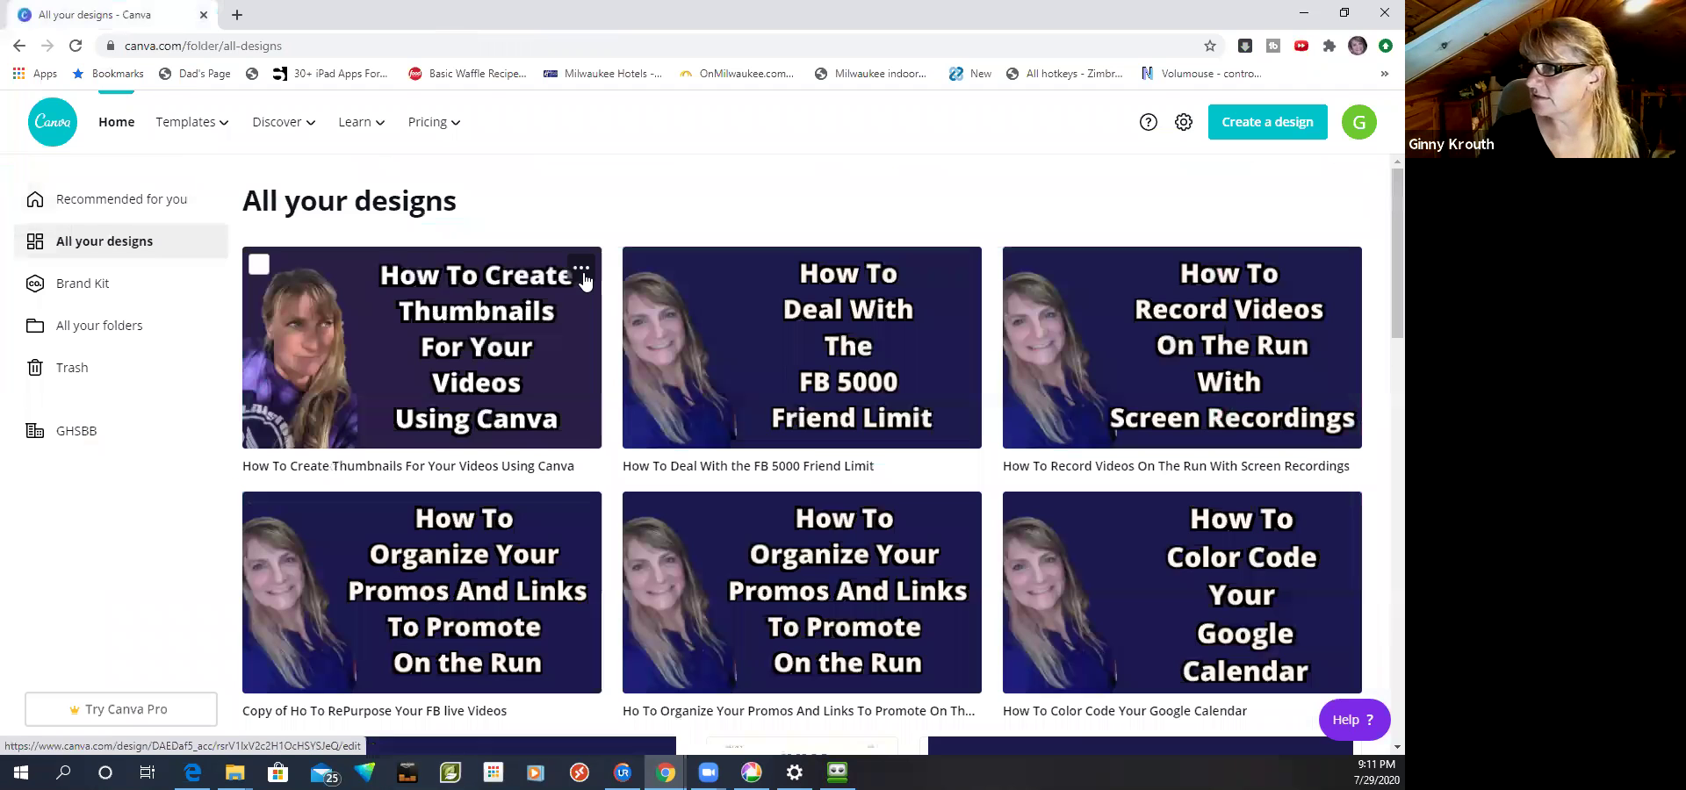
{"action": "left_click", "coordinate": [582, 273]}
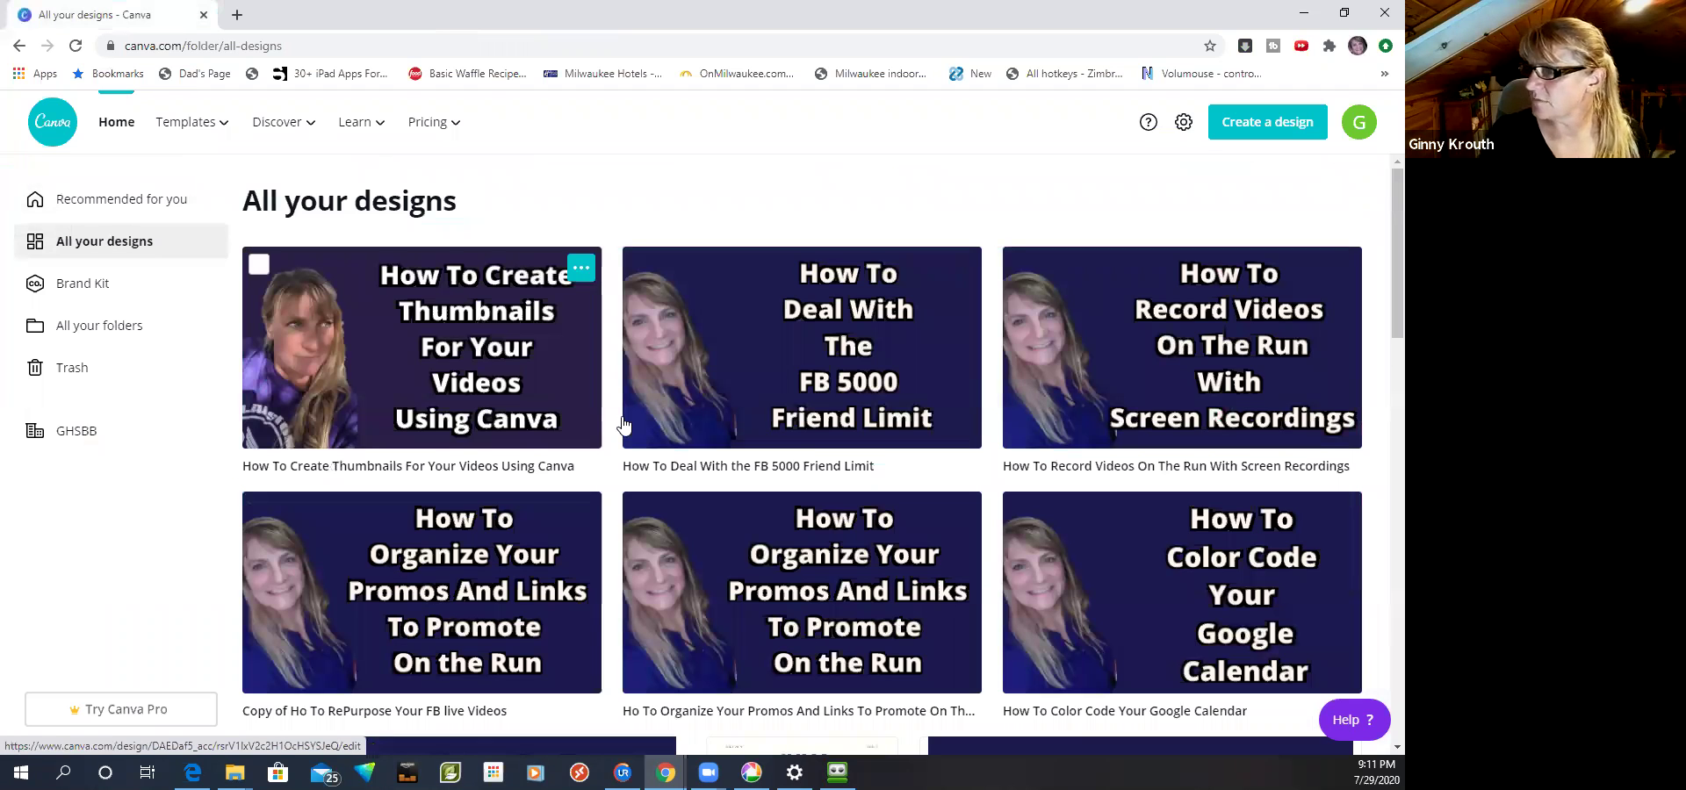
{"action": "left_click", "coordinate": [661, 409]}
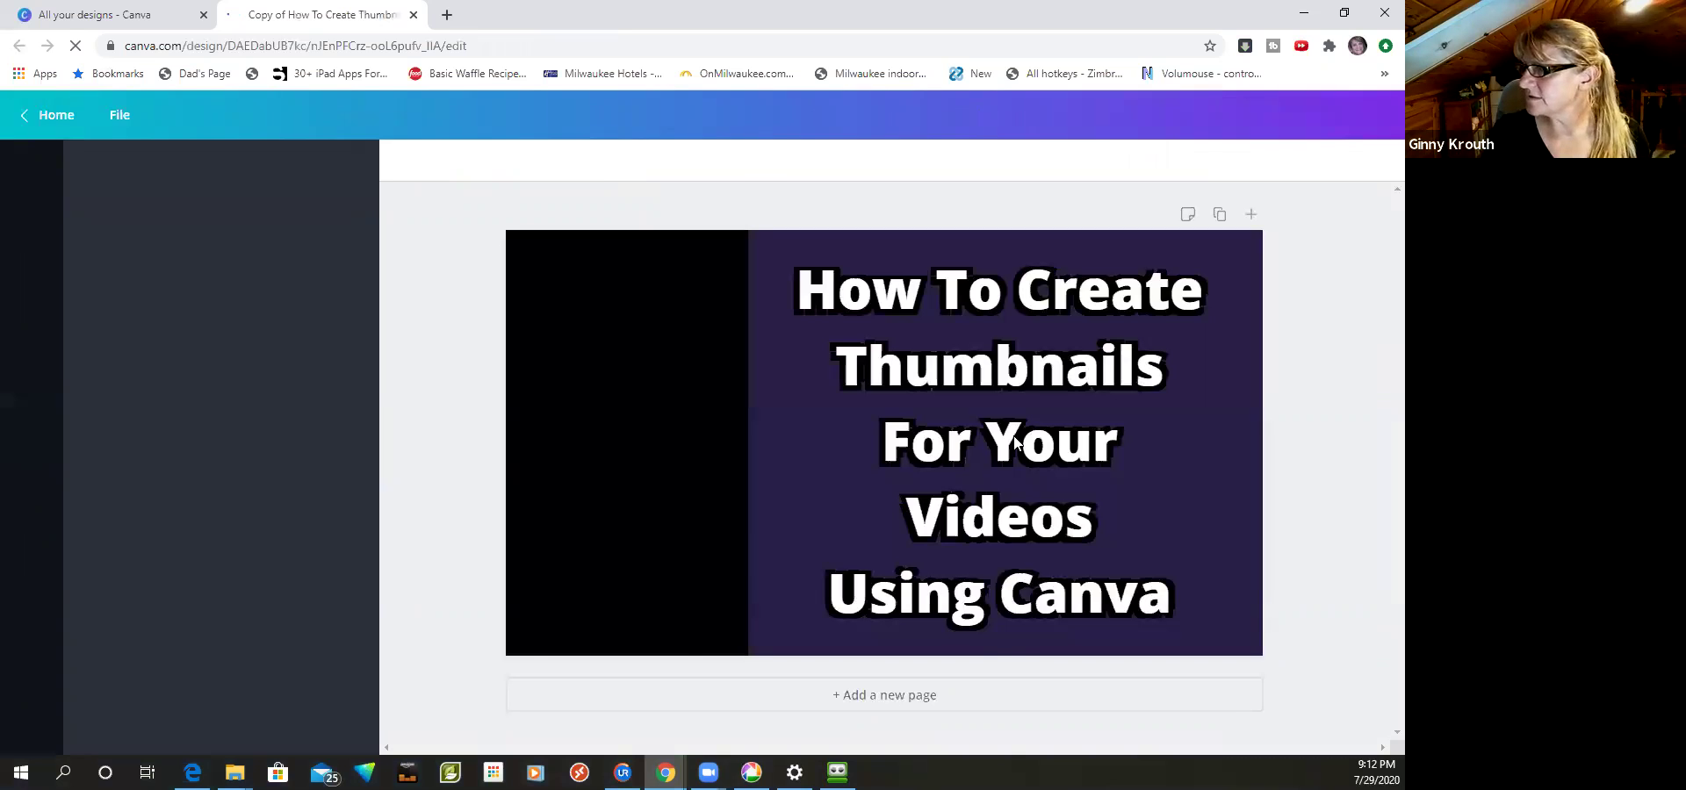
- In the copied design, delete the white heading and spare copies, keeping one black heading, and replace its word "Canva" with "Stencil"
{"action": "left_click", "coordinate": [1014, 443]}
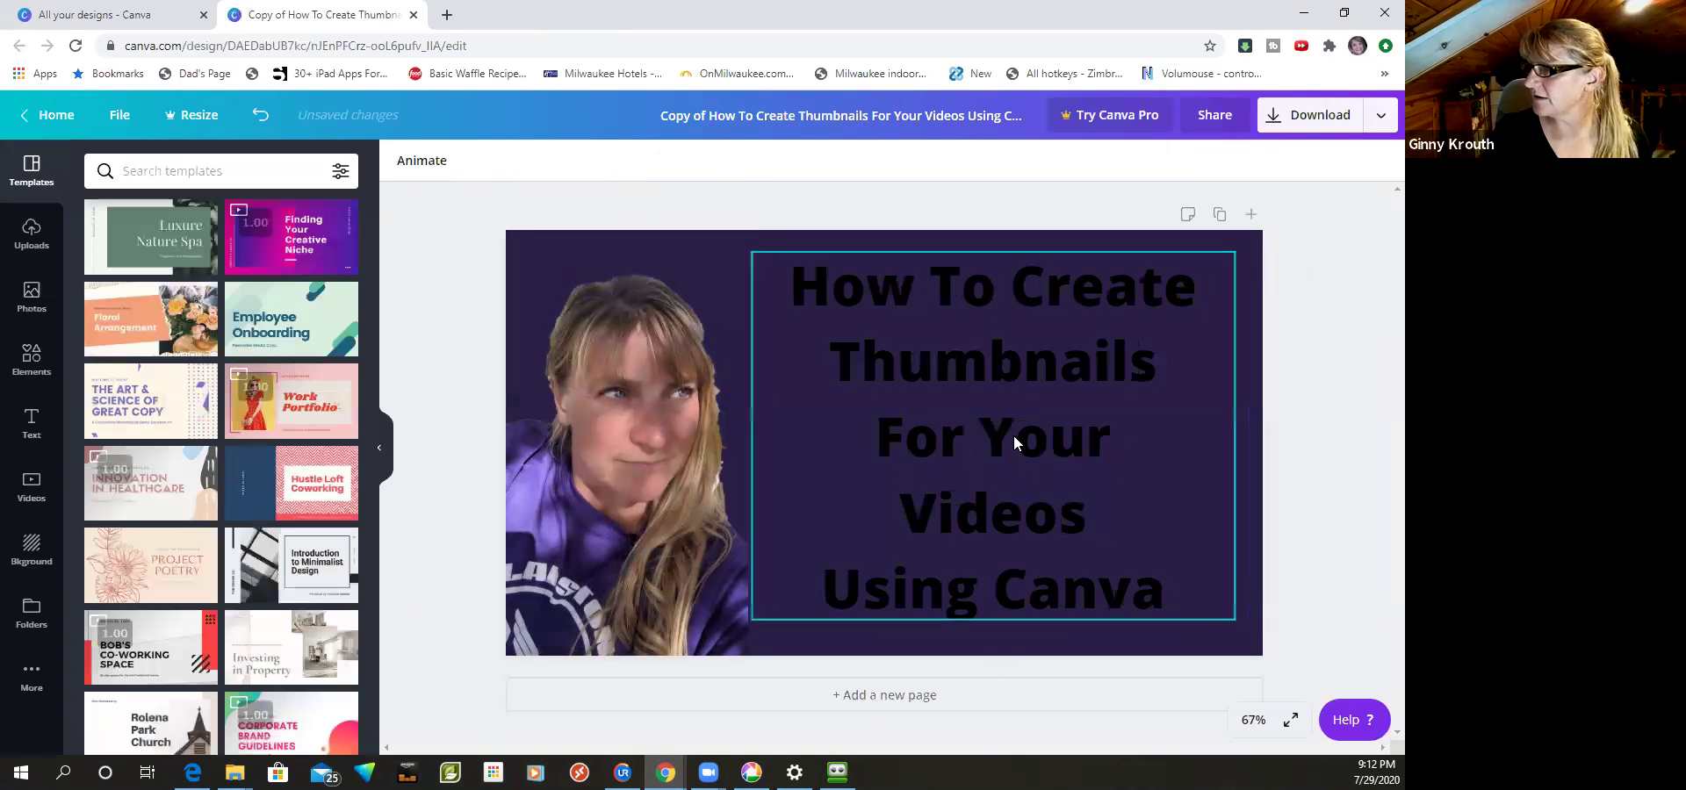
{"action": "left_click", "coordinate": [954, 467]}
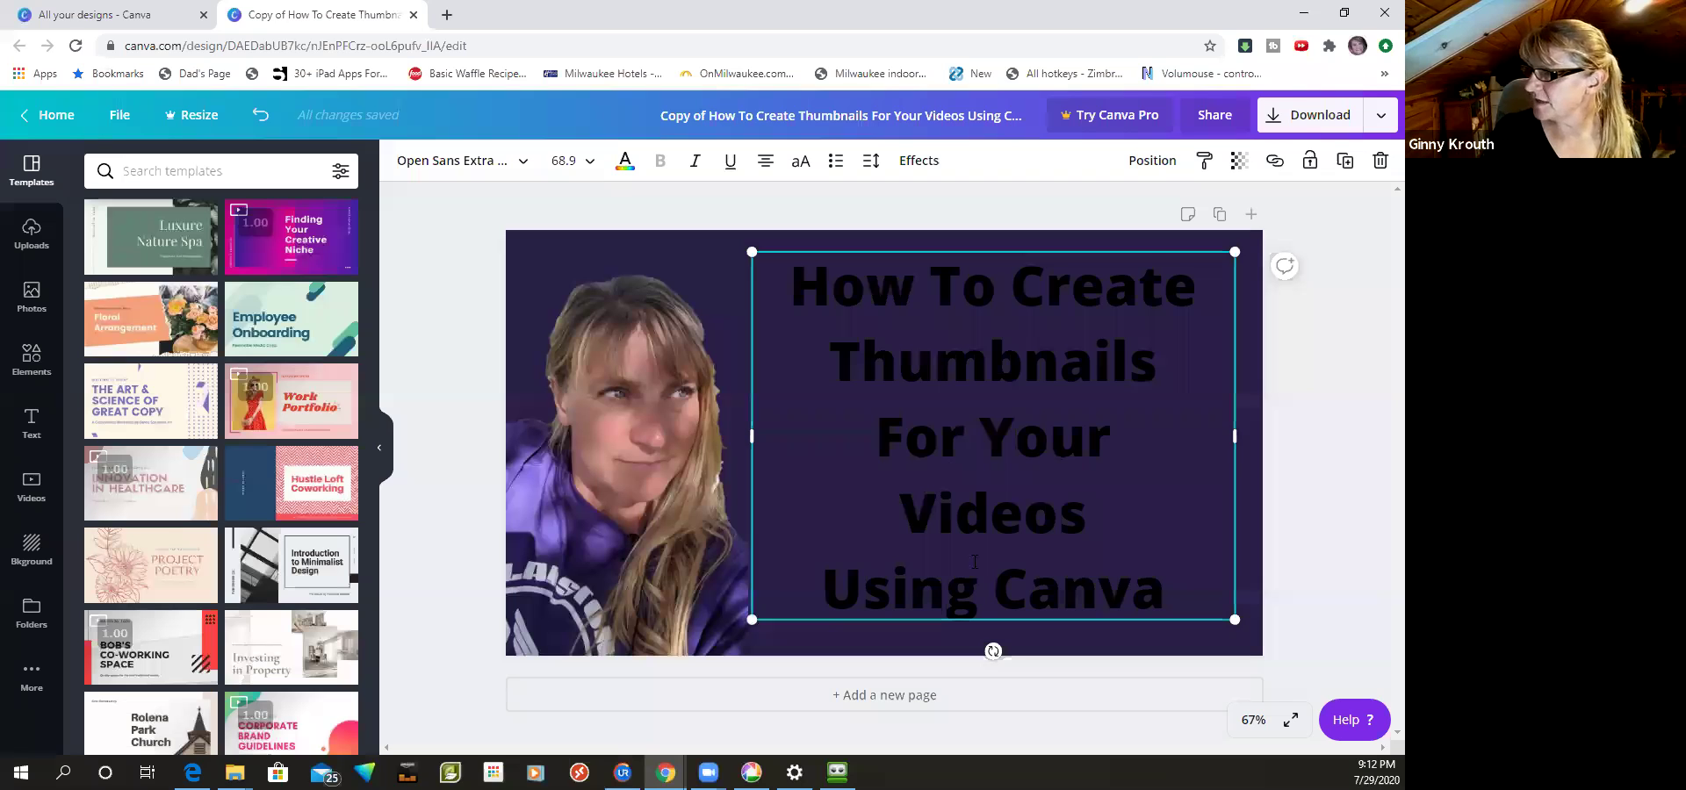
{"action": "double_click", "coordinate": [1045, 436]}
{"action": "left_click", "coordinate": [1045, 436]}
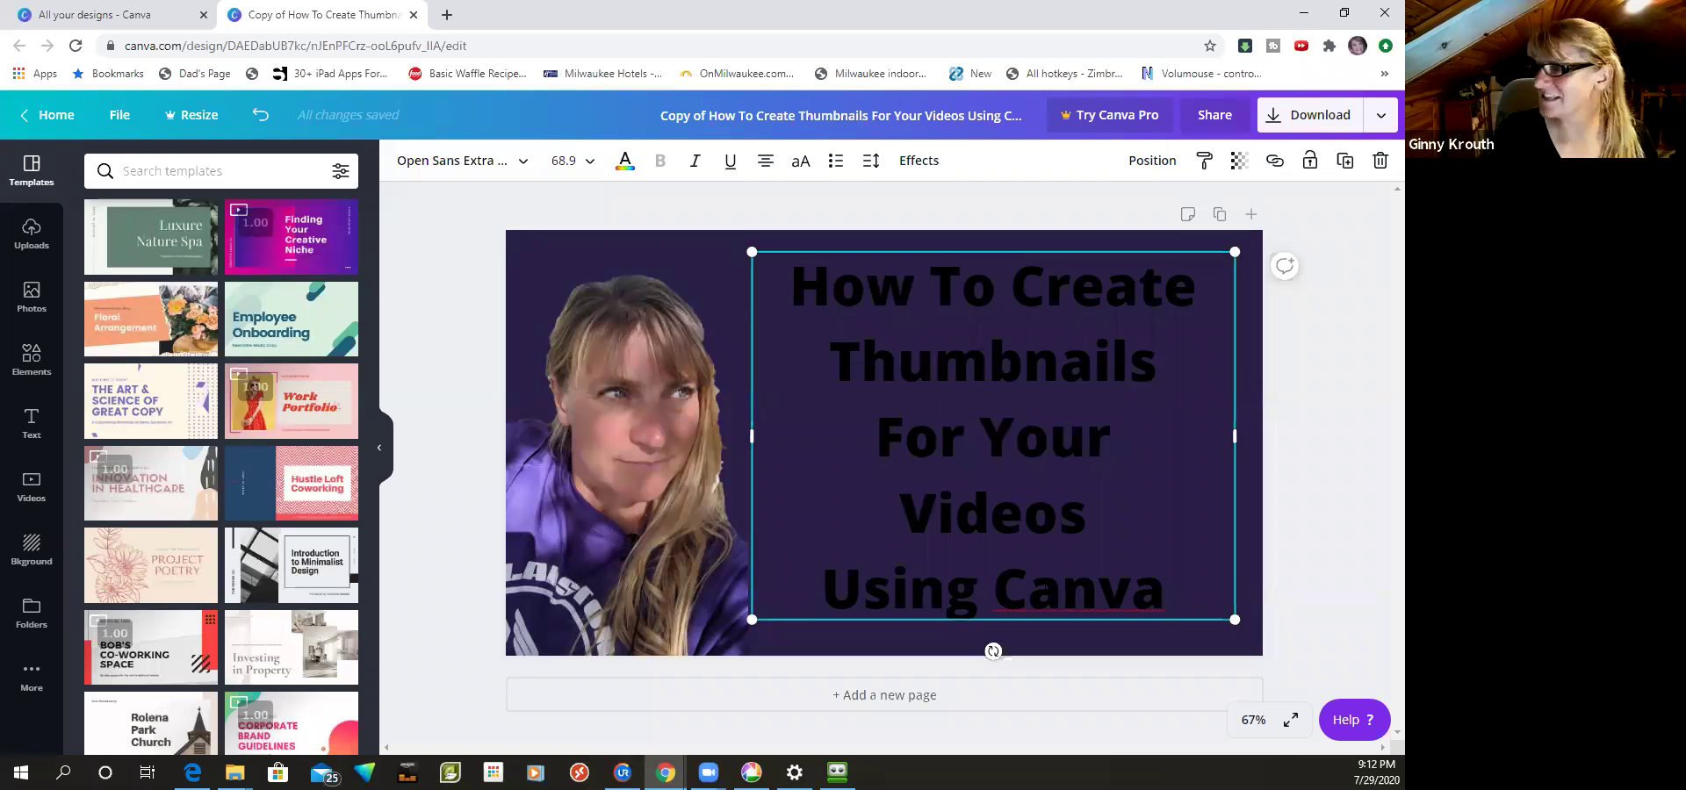
{"action": "double_click", "coordinate": [1044, 587]}
{"action": "type", "text": "Ste"}
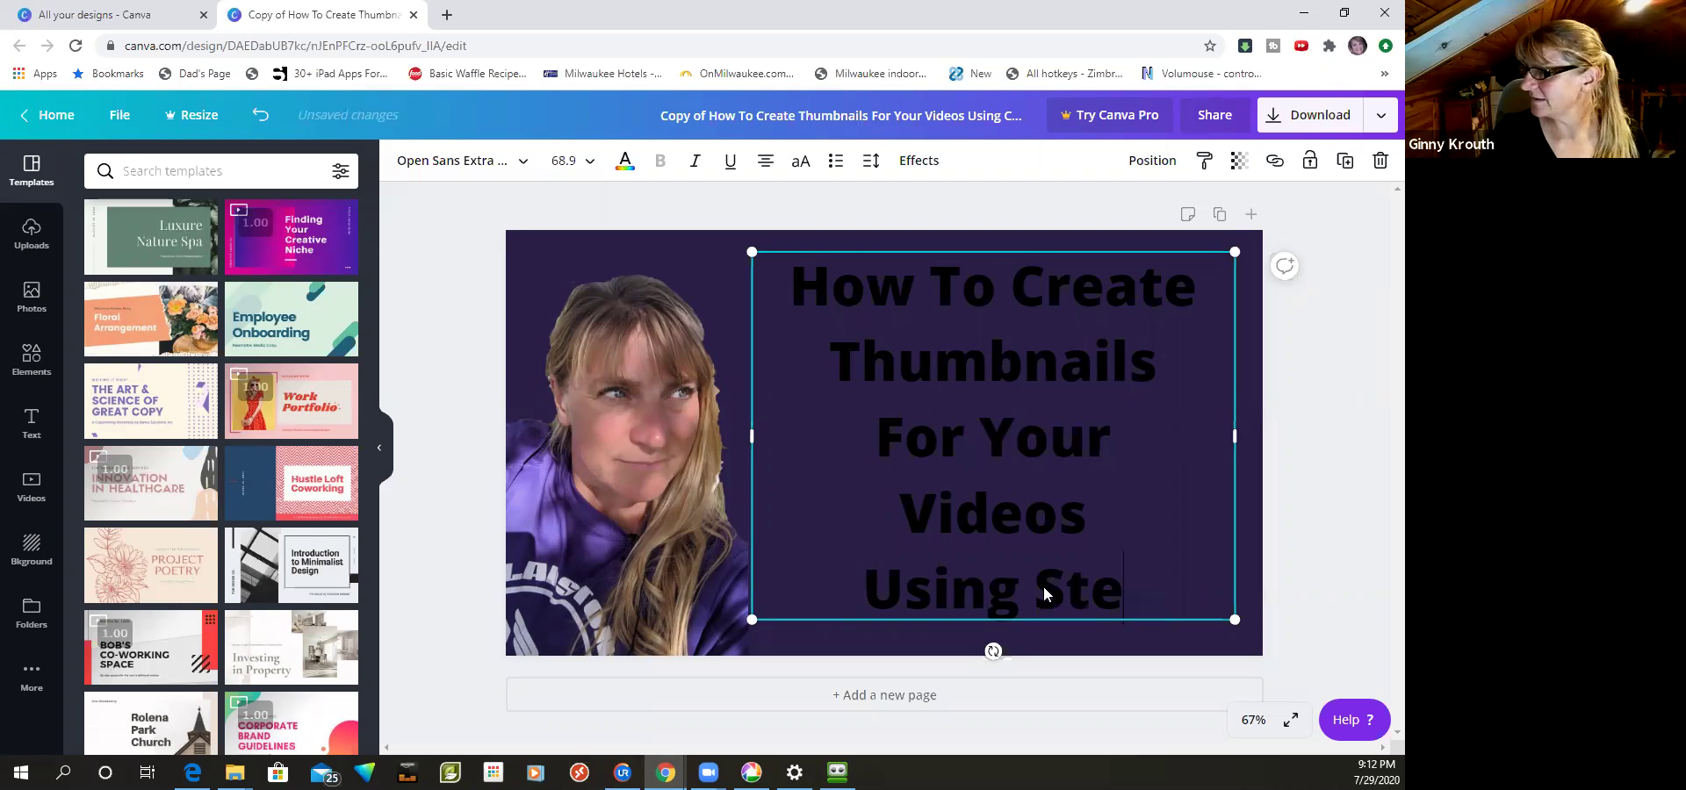
{"action": "type", "text": "ncil"}
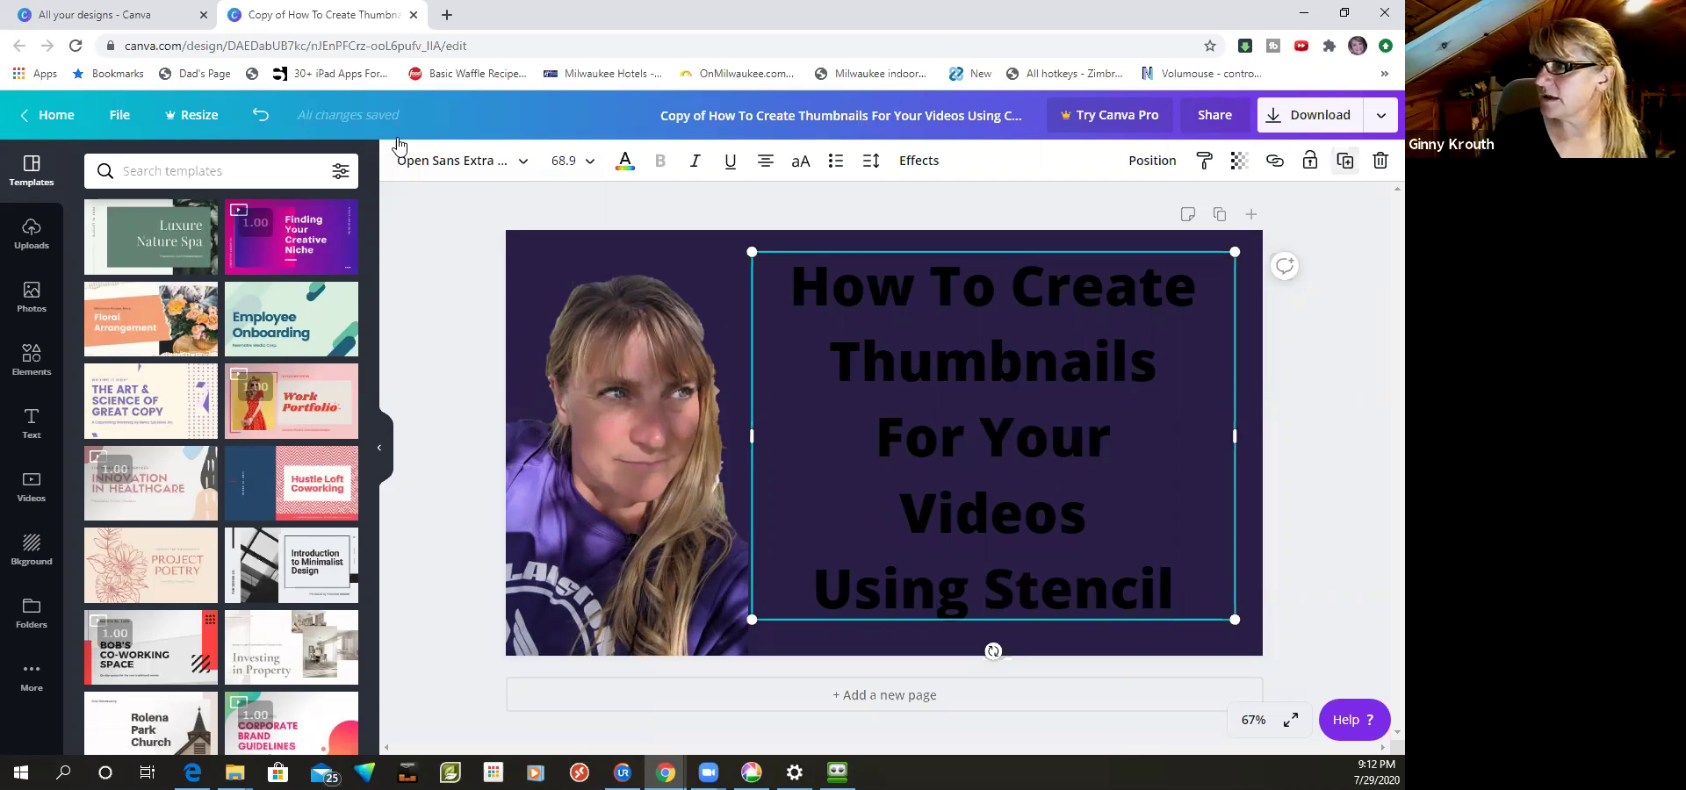
- Duplicate the black "Using Stencil" heading, color the copy with the off-white brand color and nudge it up and left over the black text
{"action": "key", "text": "ctrl+d"}
{"action": "left_click", "coordinate": [622, 163]}
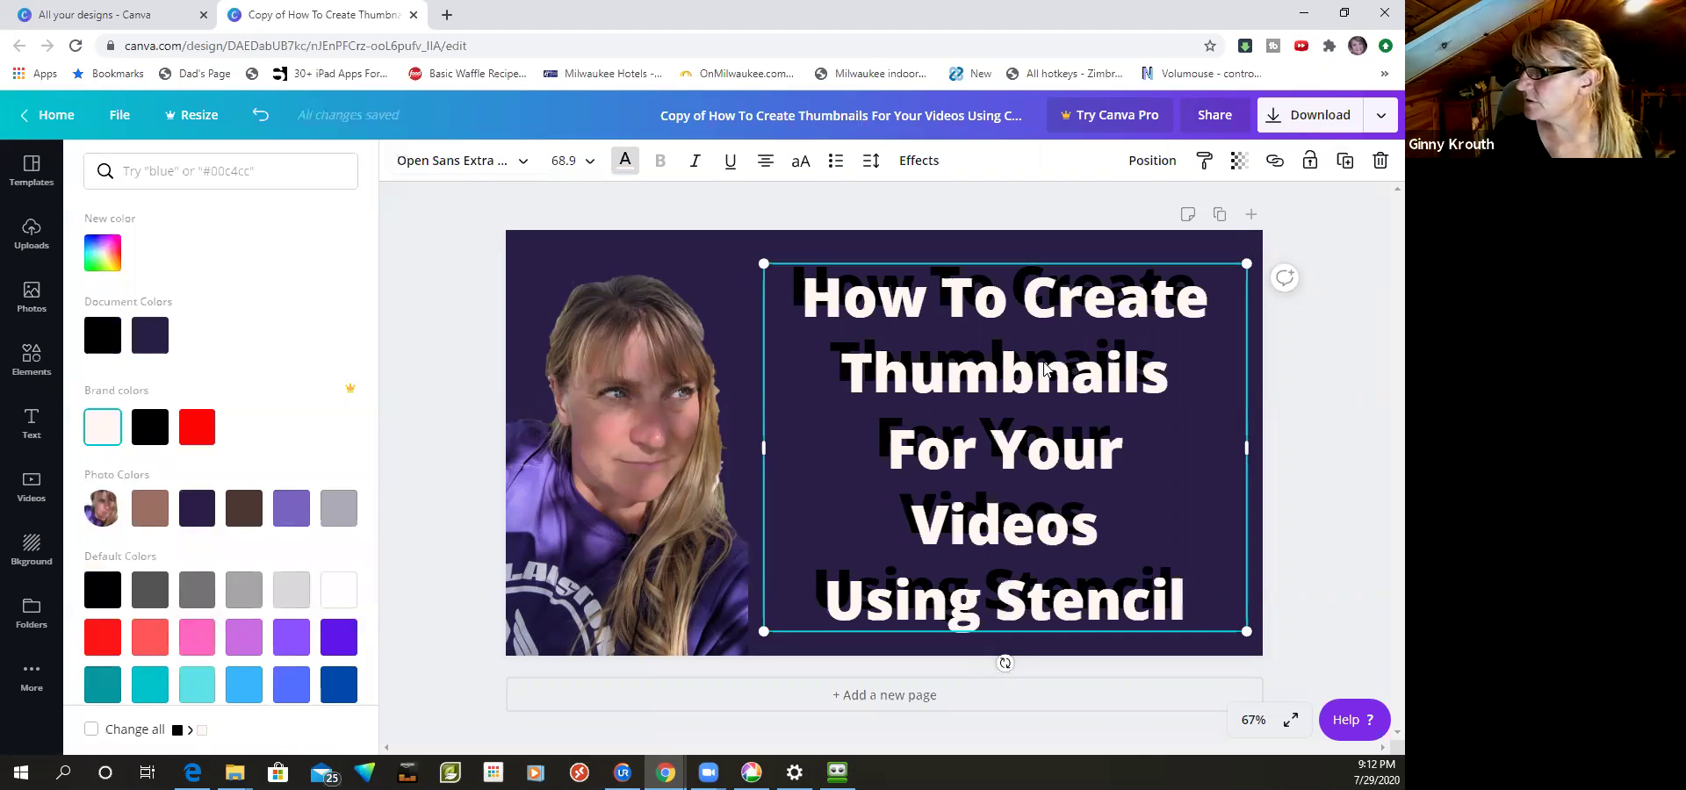
{"action": "key", "text": "shift+Up"}
{"action": "key", "text": "shift+Left"}
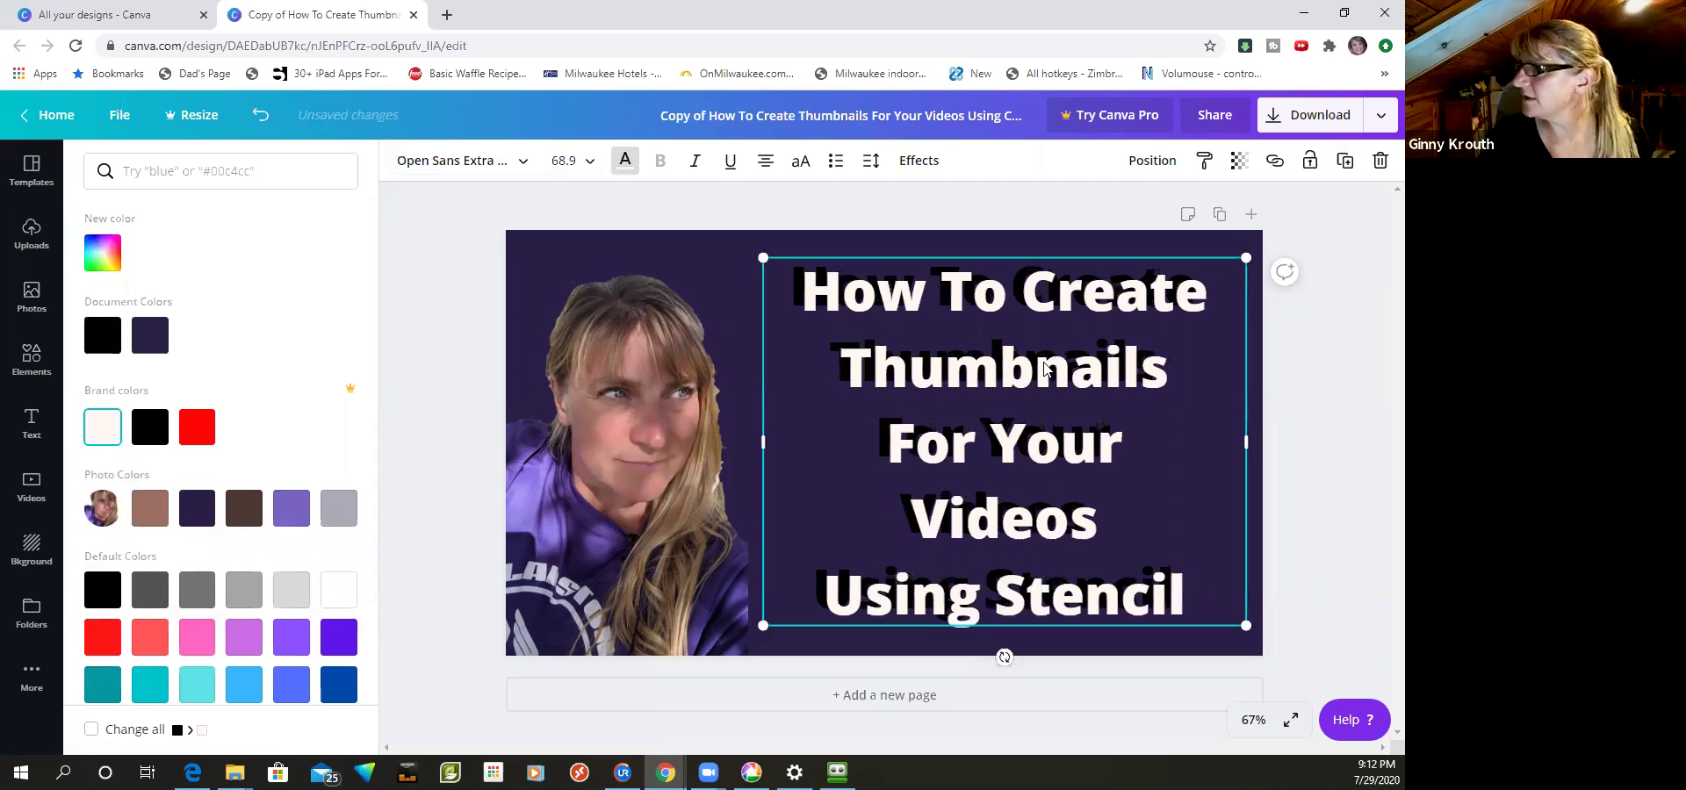
- Duplicate the off-white heading, recolor the new copy black and send it backward behind the off-white text
{"action": "left_click", "coordinate": [1346, 163]}
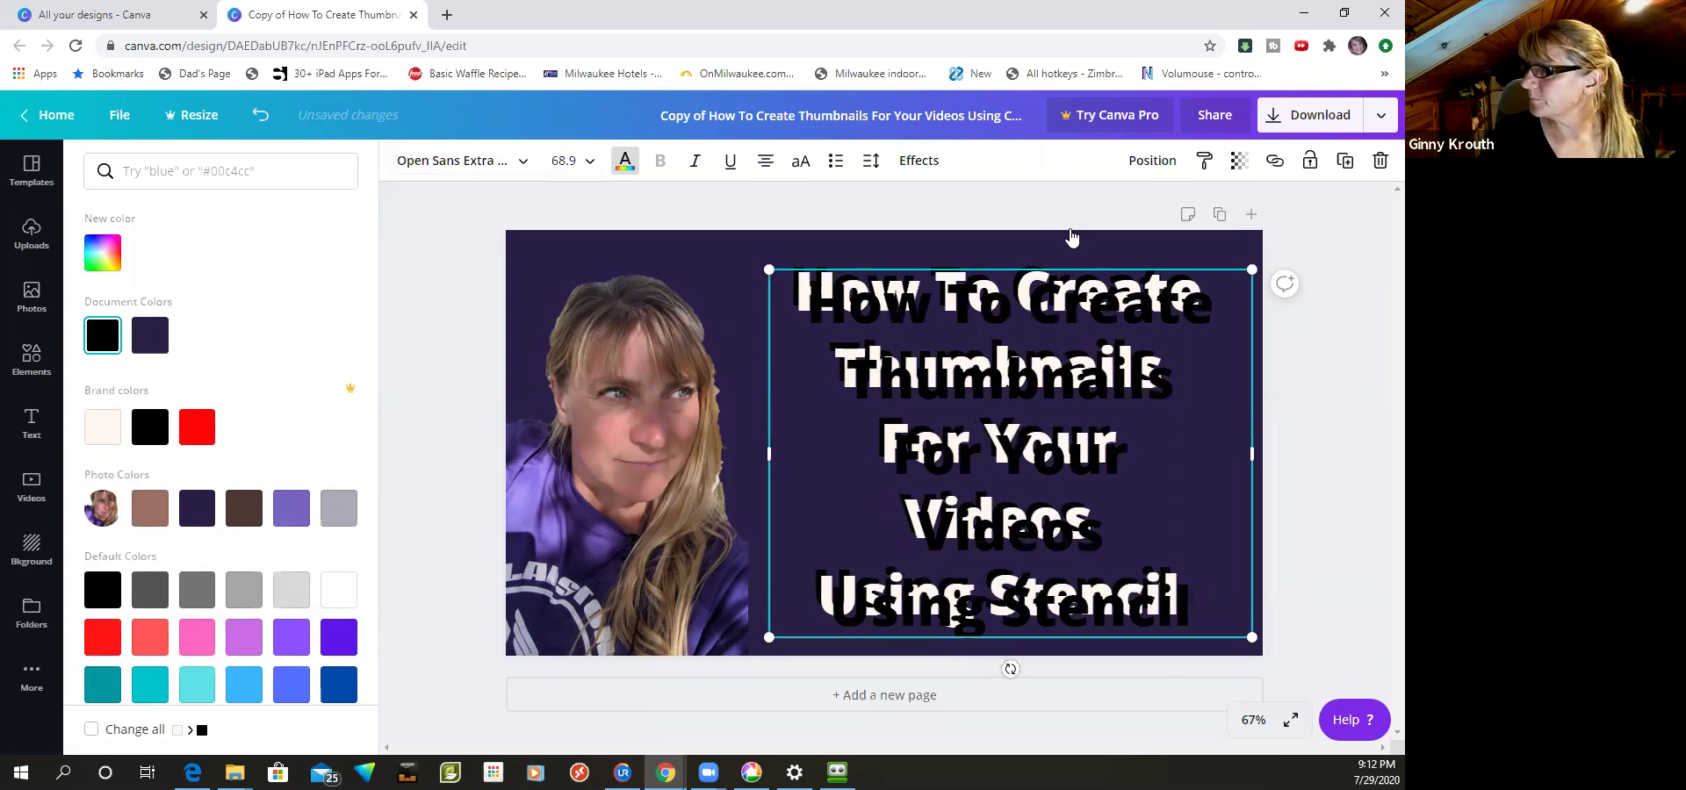
{"action": "left_click", "coordinate": [1143, 161]}
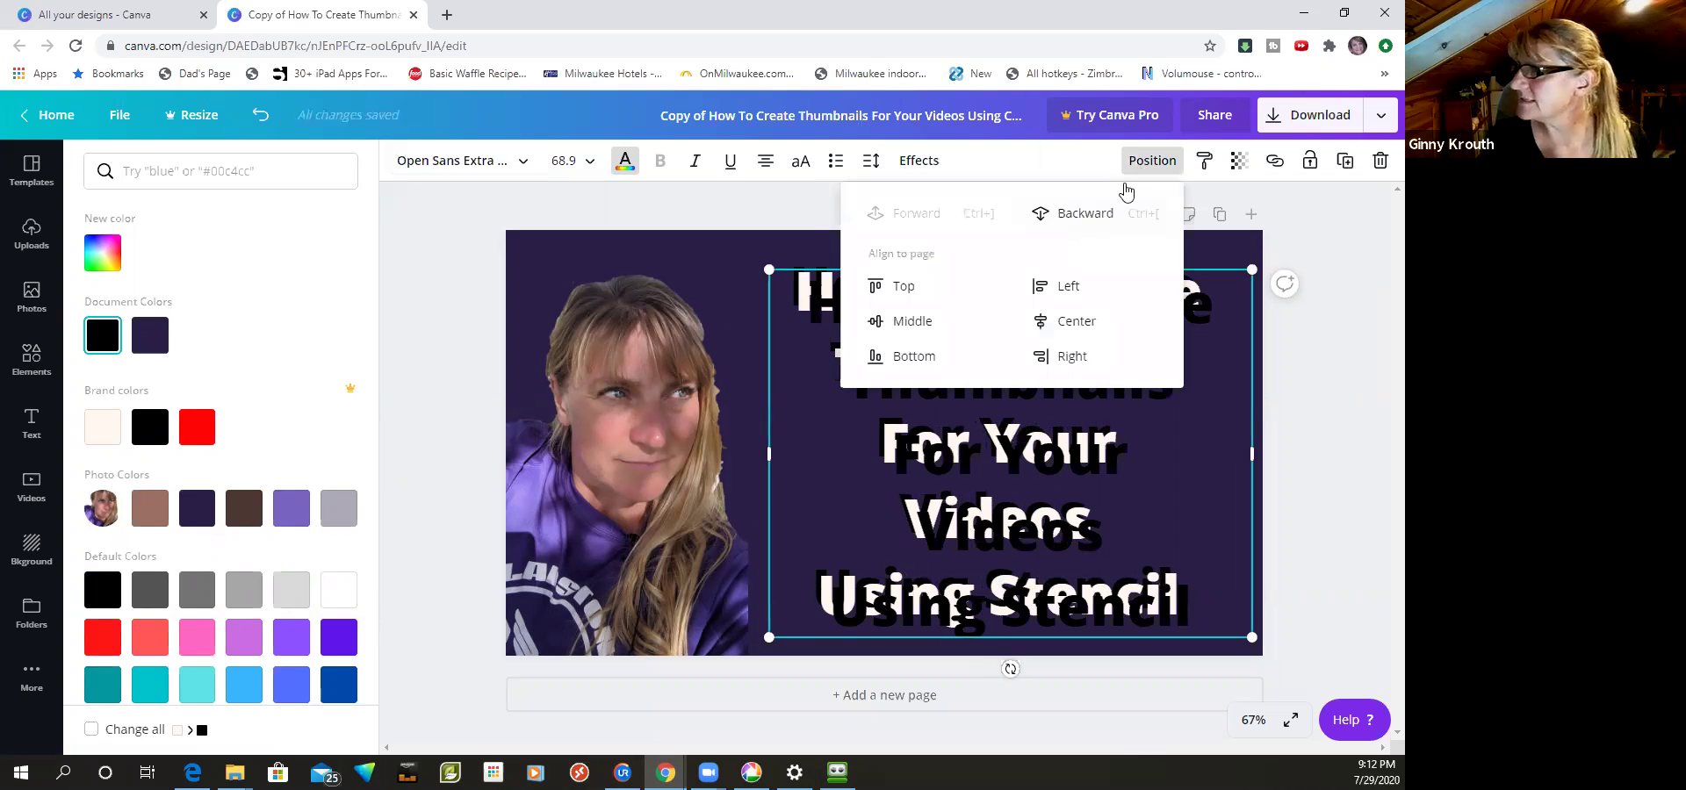
{"action": "key", "text": "ctrl+bracketleft"}
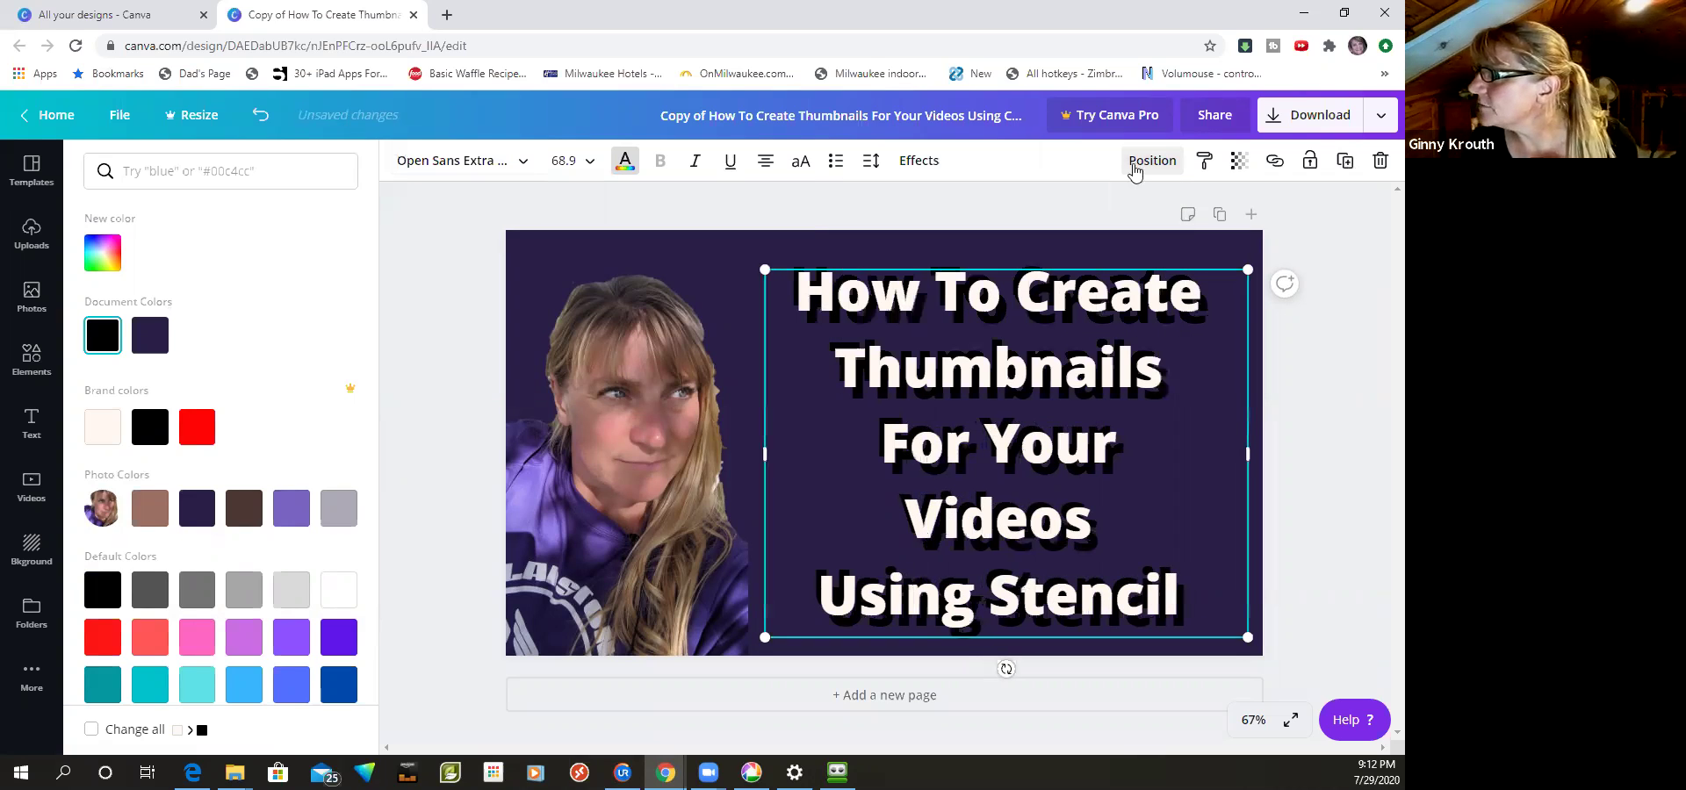
- Nudge the new black copy left and up so it outlines the upper-right edges of the off-white letters
{"action": "key", "text": "shift+Left"}
{"action": "key", "text": "shift+Up"}
{"action": "key", "text": "shift+Up"}
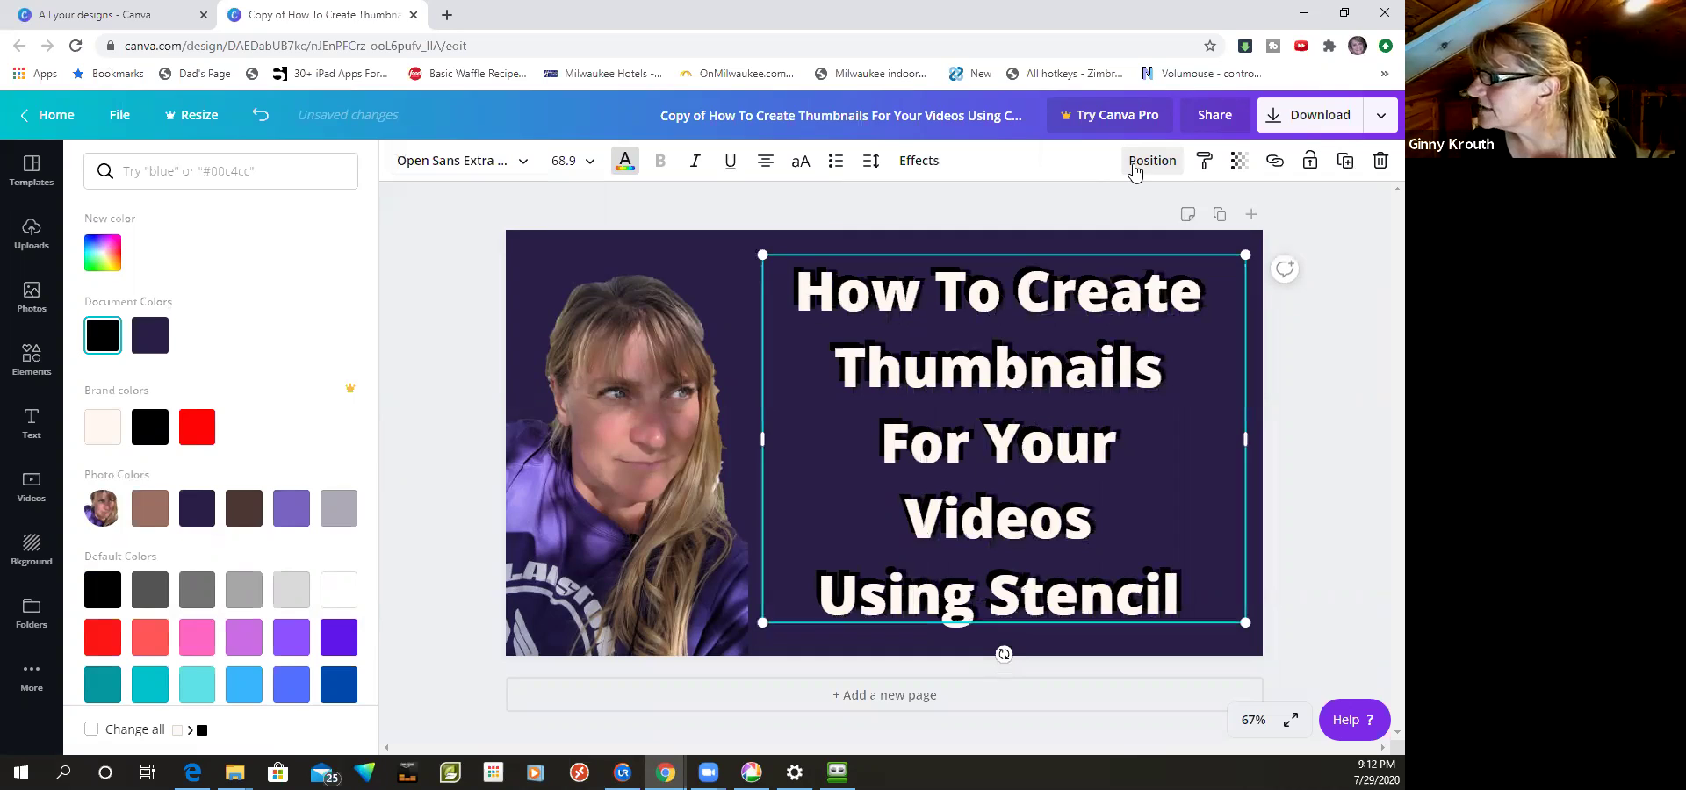
{"action": "key", "text": "Up"}
{"action": "key", "text": "Left"}
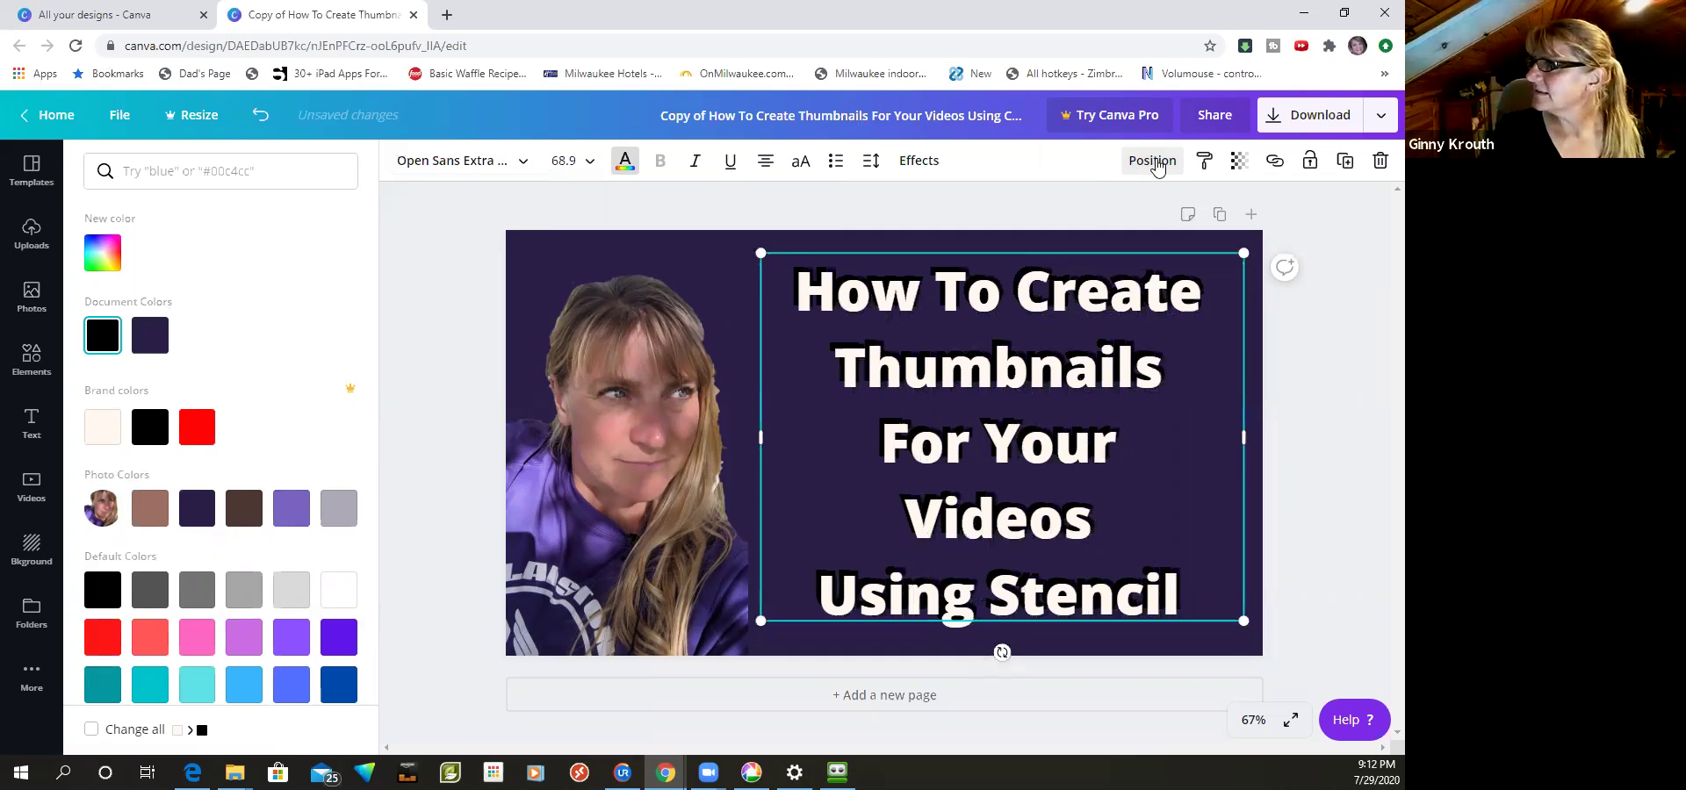
{"action": "key", "text": "Up"}
{"action": "key", "text": "Left"}
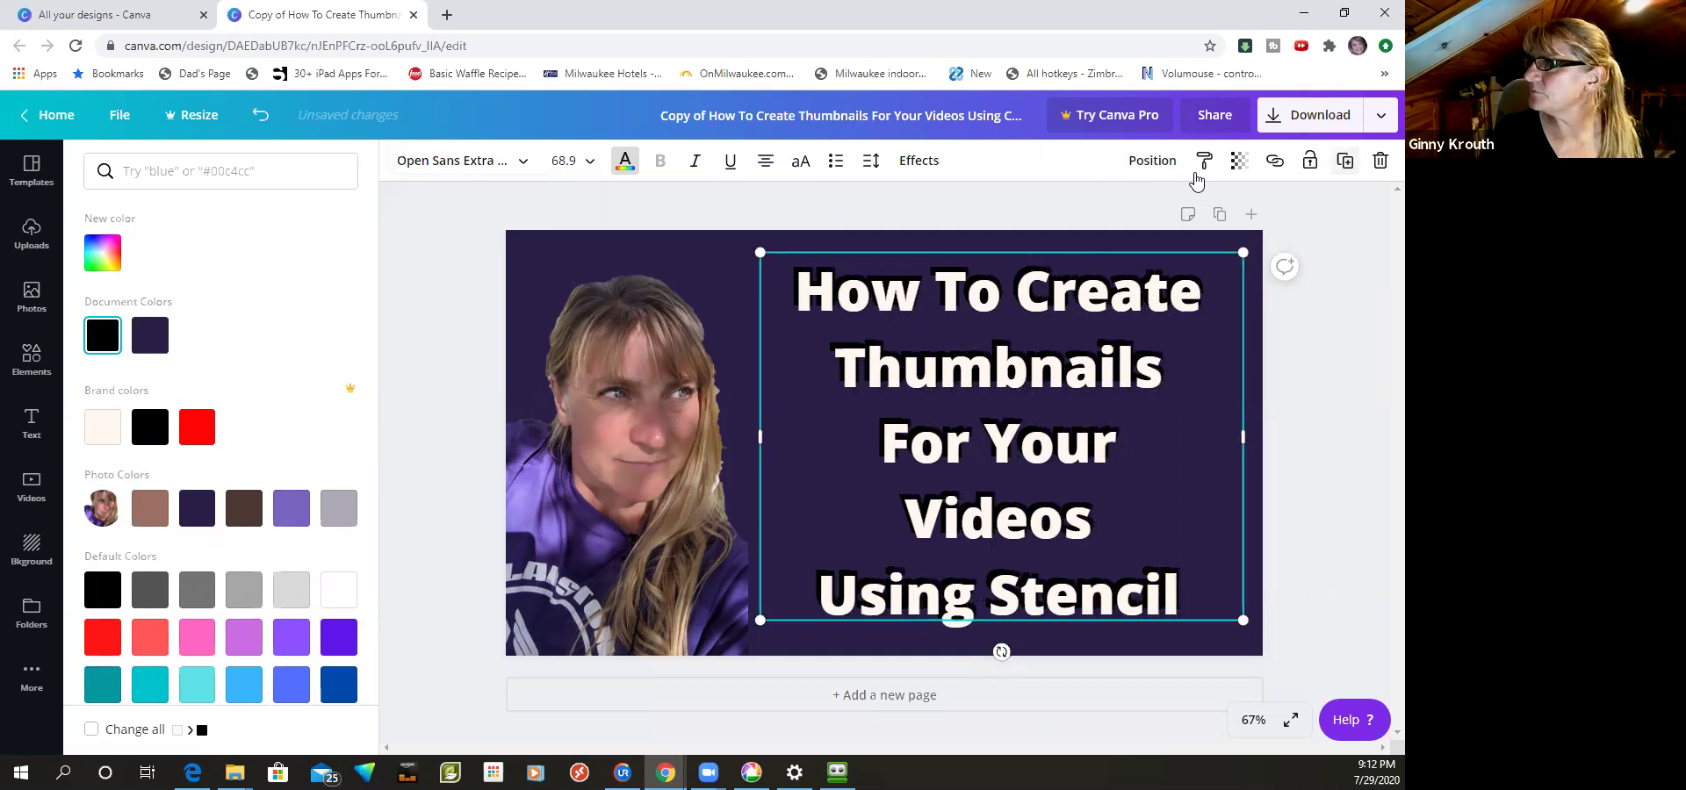
- Duplicate the upper-right black copy and send the duplicate behind the off-white heading
{"action": "left_click", "coordinate": [1143, 167]}
{"action": "key", "text": "shift+Right"}
{"action": "key", "text": "shift+Down"}
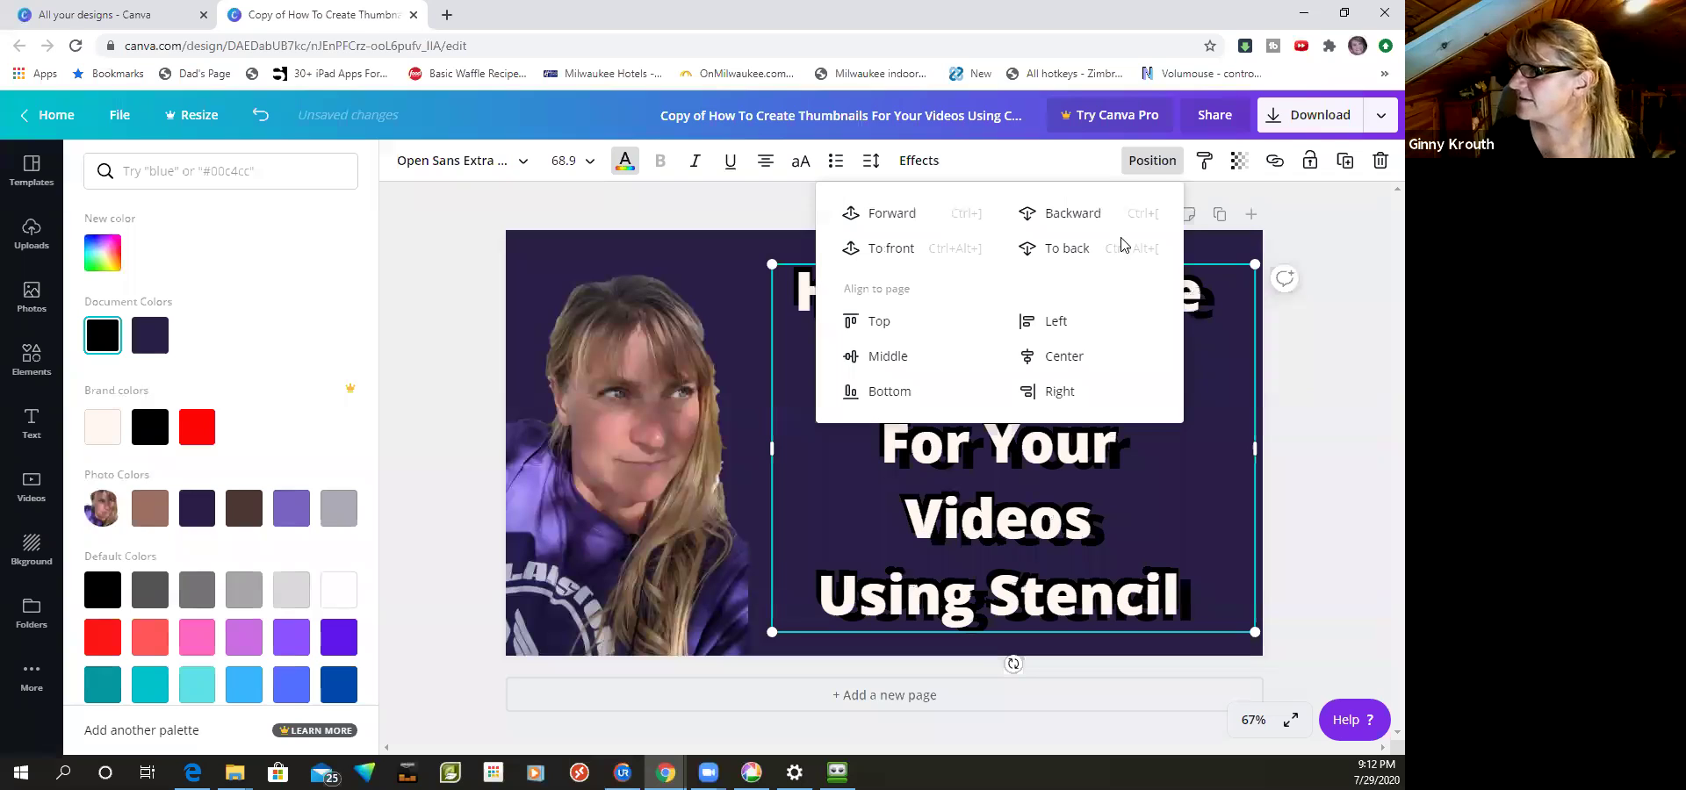
{"action": "left_click", "coordinate": [1122, 244]}
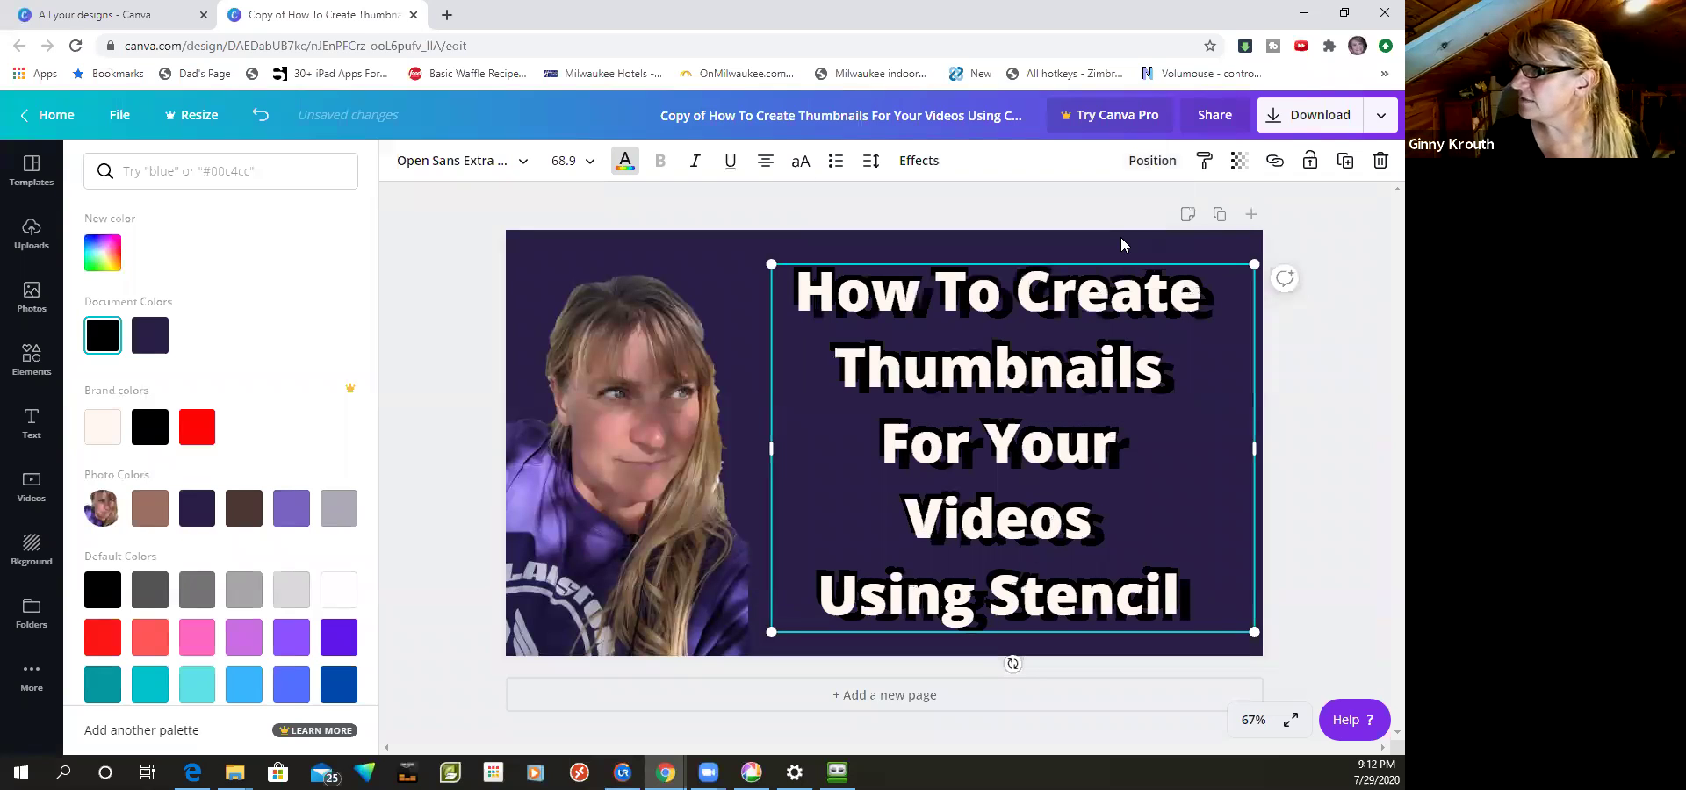
- Nudge the duplicate left and slightly up so it outlines the lower-left edges of the off-white letters
{"action": "key", "text": "shift+Left"}
{"action": "key", "text": "shift+Left"}
{"action": "key", "text": "shift+Left"}
{"action": "key", "text": "shift+Left"}
{"action": "key", "text": "Left"}
{"action": "key", "text": "Left"}
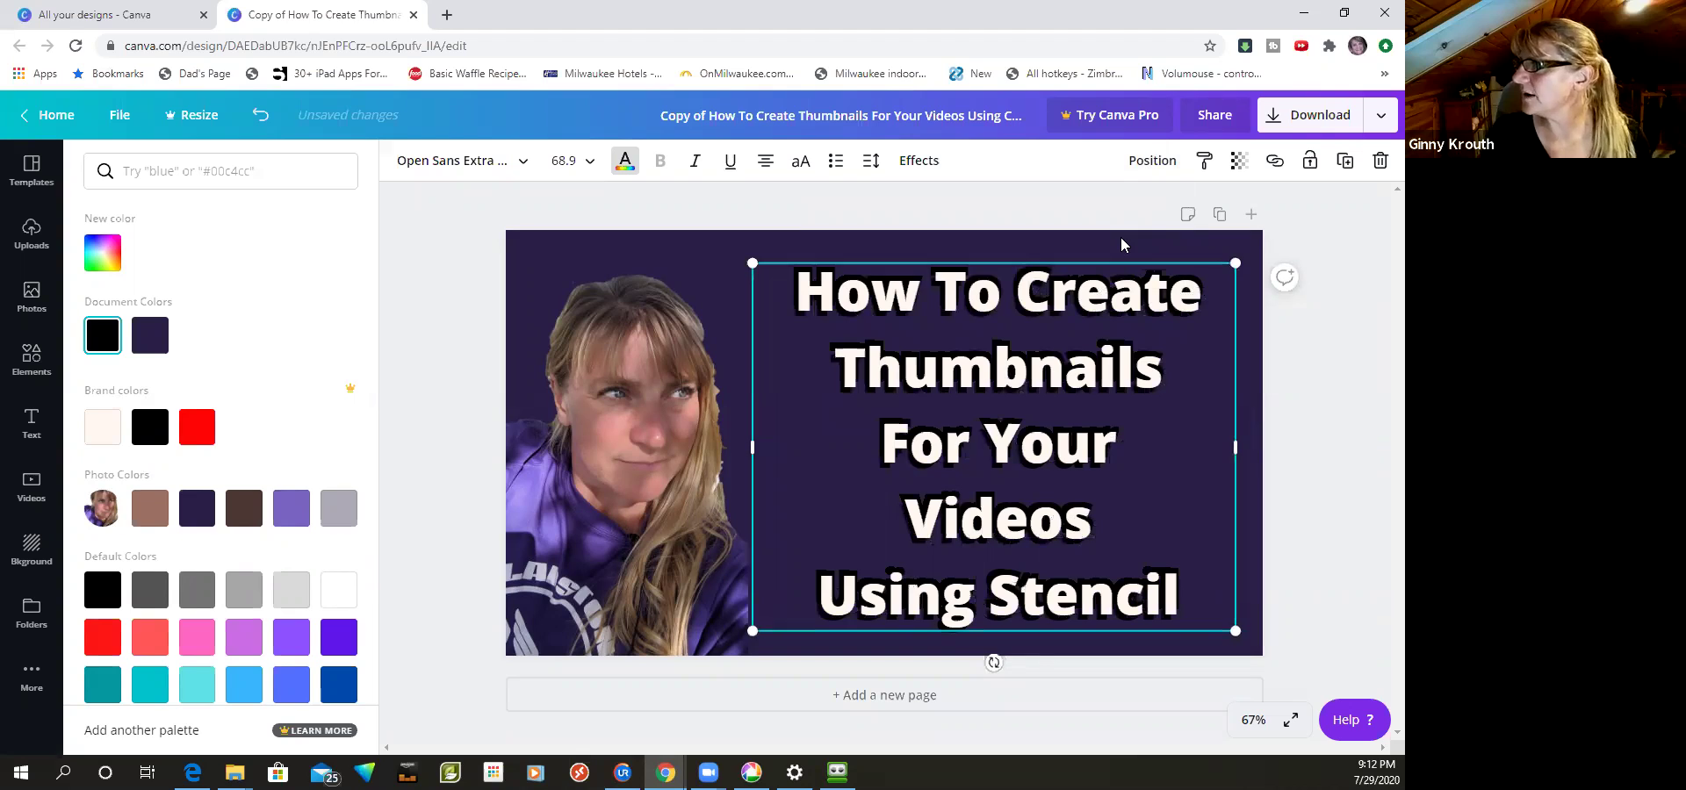
{"action": "key", "text": "Up"}
{"action": "key", "text": "Up"}
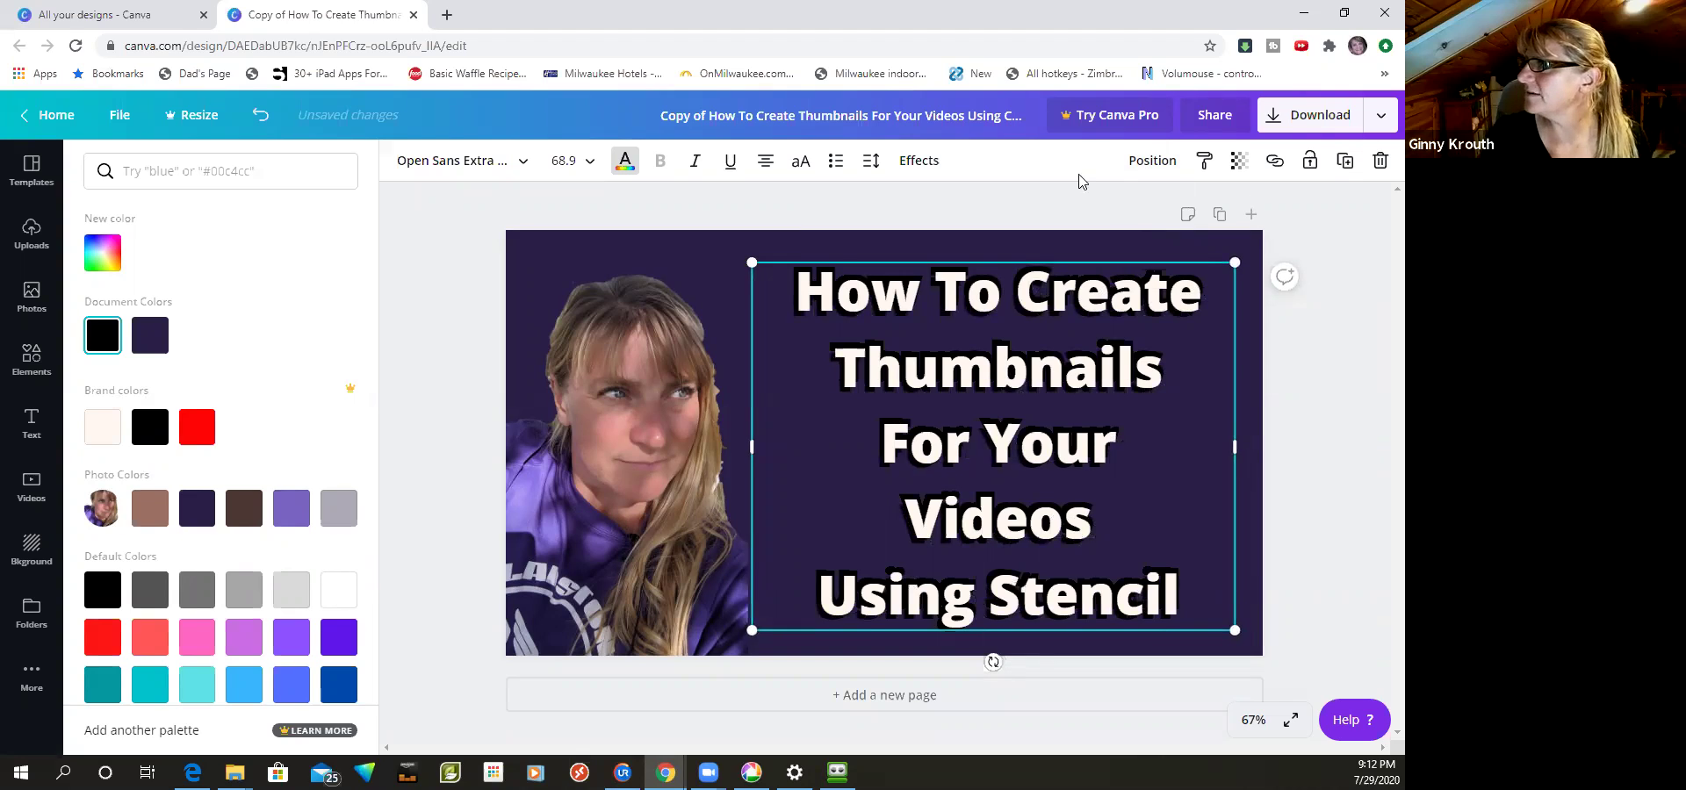
- Duplicate the lower-left black copy and send the duplicate behind the off-white heading
{"action": "key", "text": "ctrl+d"}
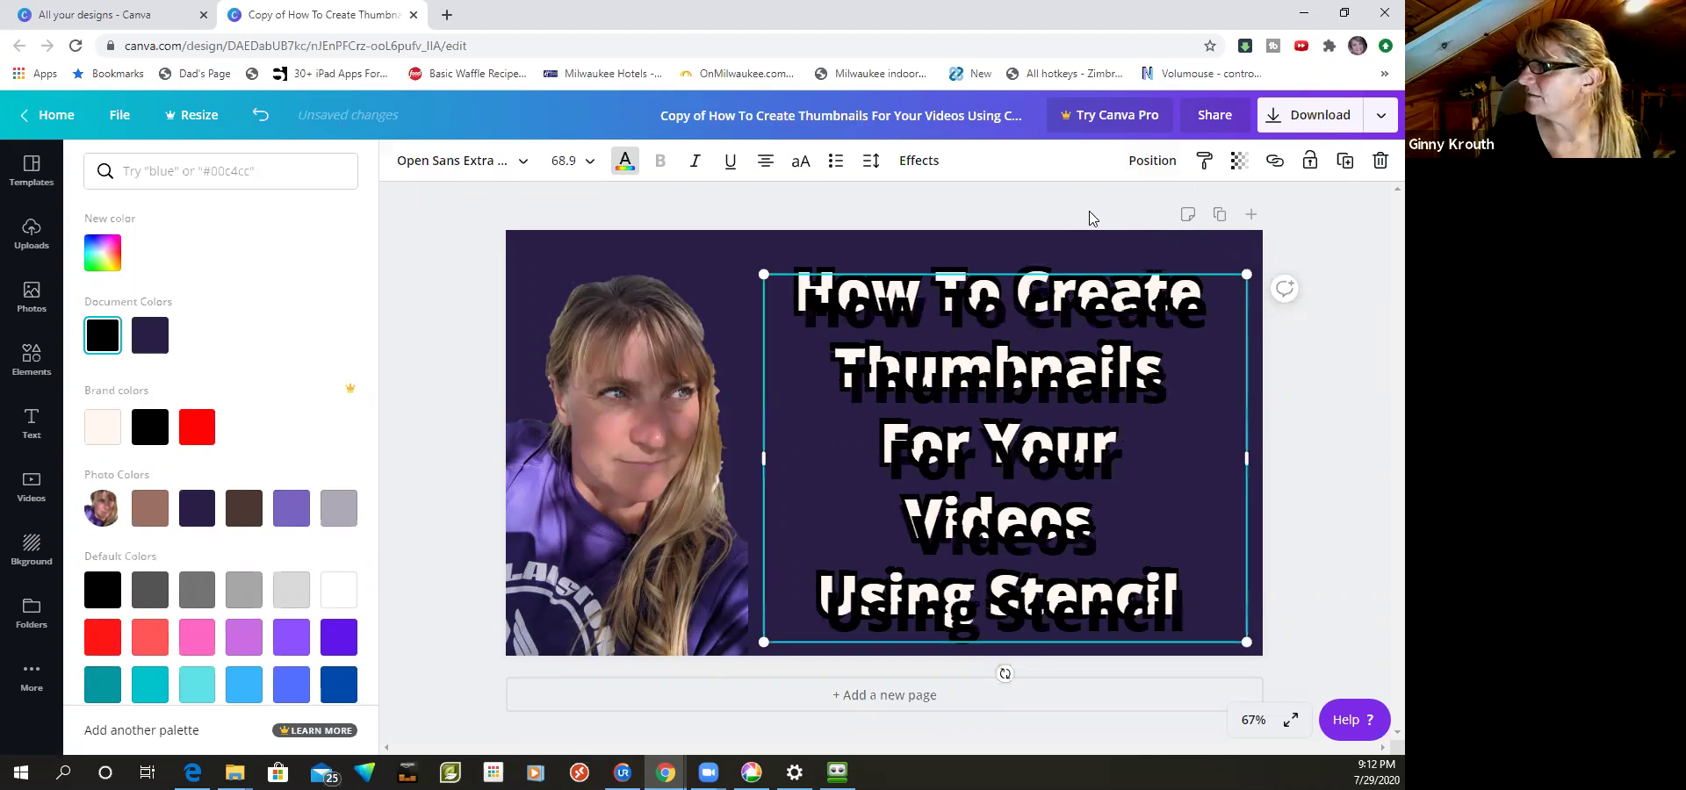
{"action": "left_click", "coordinate": [1153, 162]}
{"action": "left_click", "coordinate": [1156, 169]}
- Nudge the last black copy left and up so it outlines the lower-right edges of the off-white letters
{"action": "key", "text": "Left"}
{"action": "key", "text": "Left"}
{"action": "key", "text": "Left"}
{"action": "key", "text": "Left"}
{"action": "key", "text": "Up"}
{"action": "key", "text": "Up"}
{"action": "key", "text": "Up"}
{"action": "key", "text": "Up"}
{"action": "key", "text": "Up"}
{"action": "key", "text": "Up"}
{"action": "key", "text": "Up"}
{"action": "key", "text": "Up"}
{"action": "key", "text": "Up"}
{"action": "key", "text": "Up"}
{"action": "key", "text": "Up"}
{"action": "key", "text": "Up"}
{"action": "key", "text": "Up"}
{"action": "key", "text": "Up"}
{"action": "key", "text": "Up"}
{"action": "key", "text": "Up"}
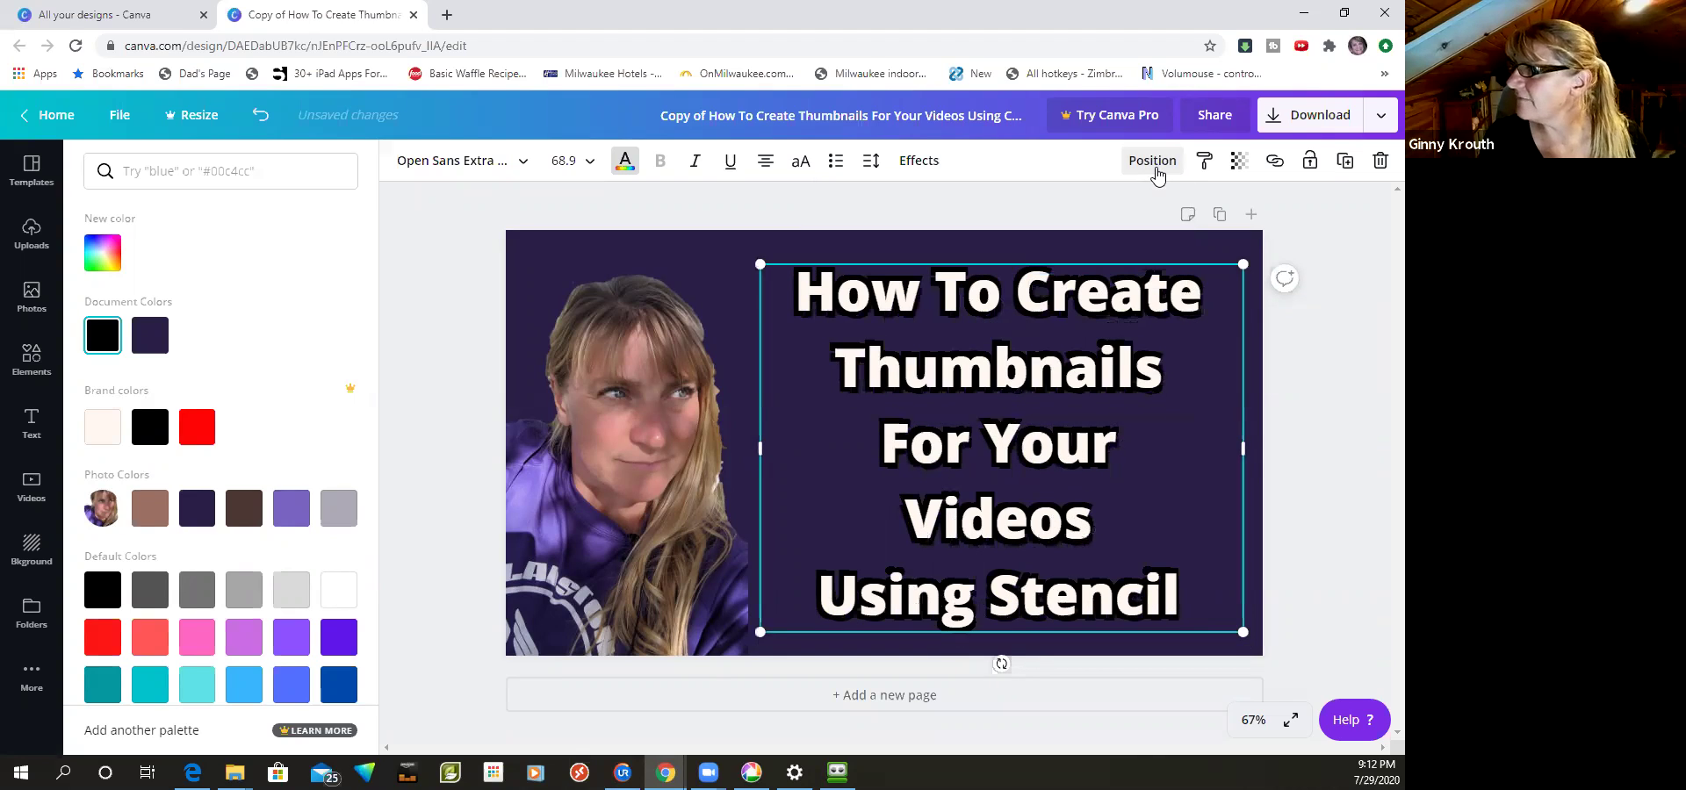
{"action": "key", "text": "Left"}
{"action": "key", "text": "Left"}
{"action": "key", "text": "Left"}
{"action": "key", "text": "Up"}
{"action": "key", "text": "Up"}
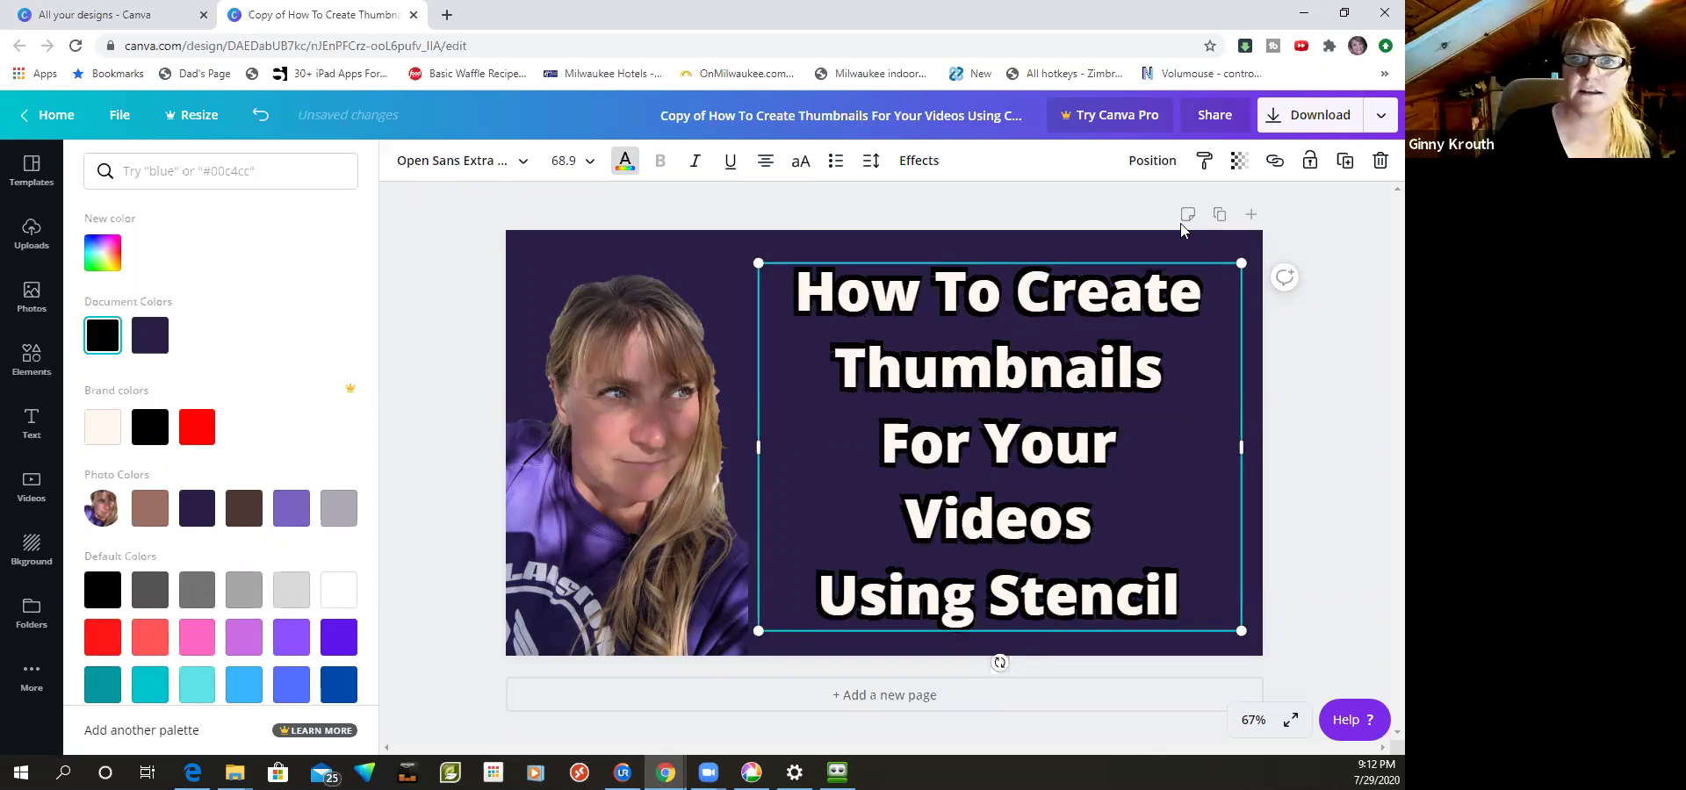
{"action": "key", "text": "Escape"}
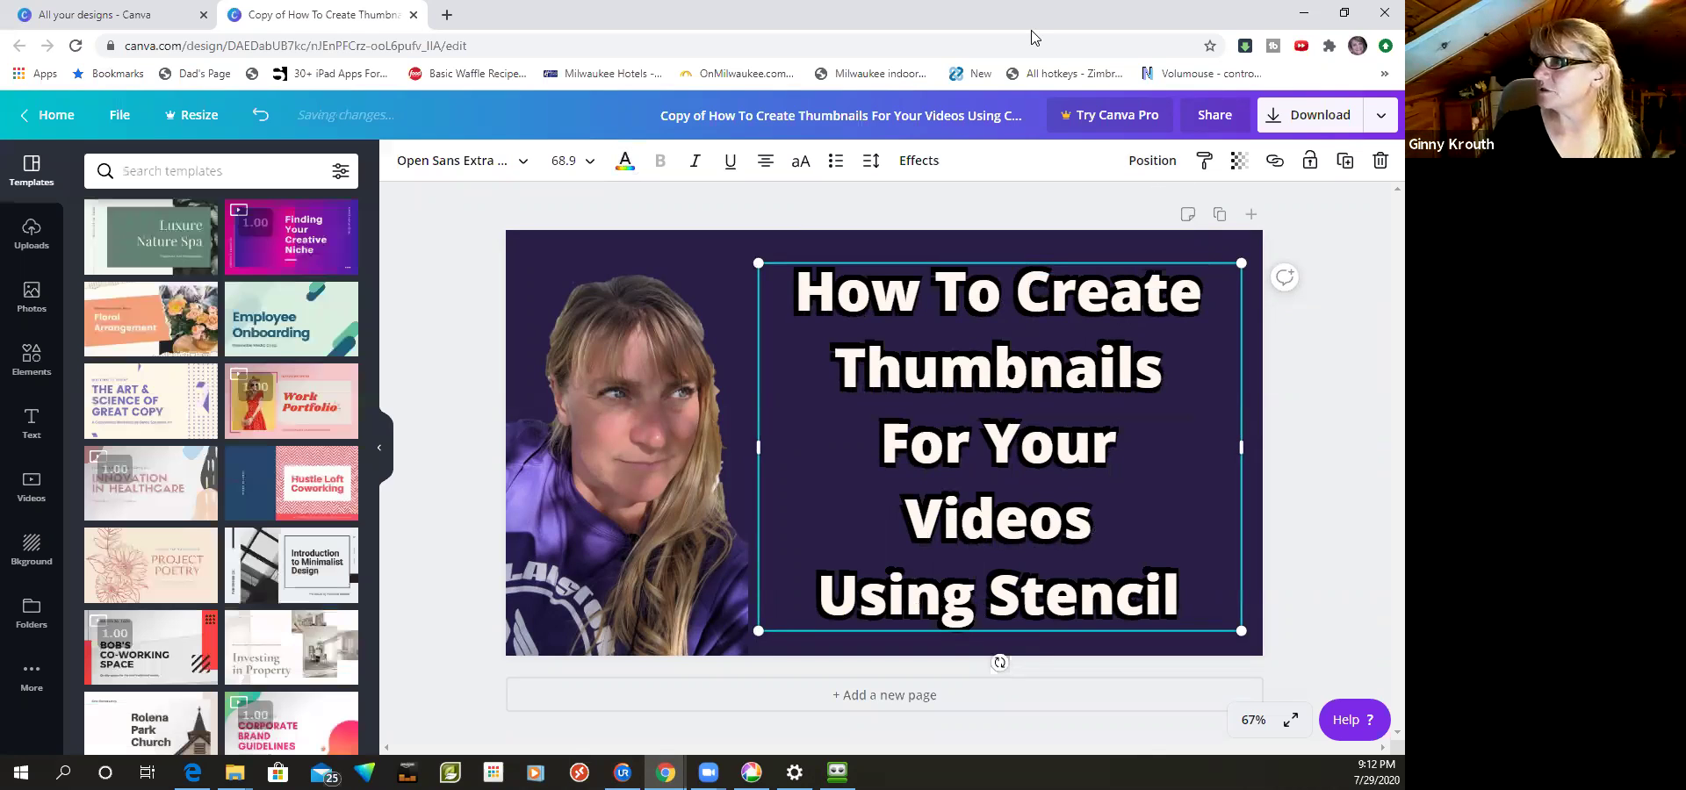